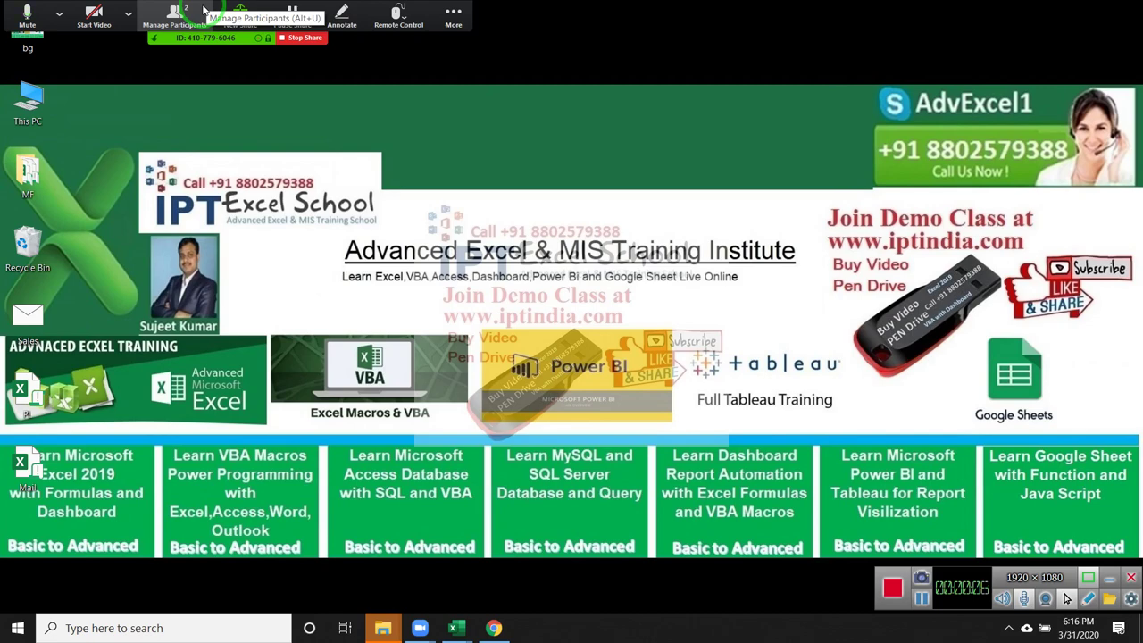
Bring the Book2 Excel workbook window to the front from the taskbar.
mouse_move(455, 631)
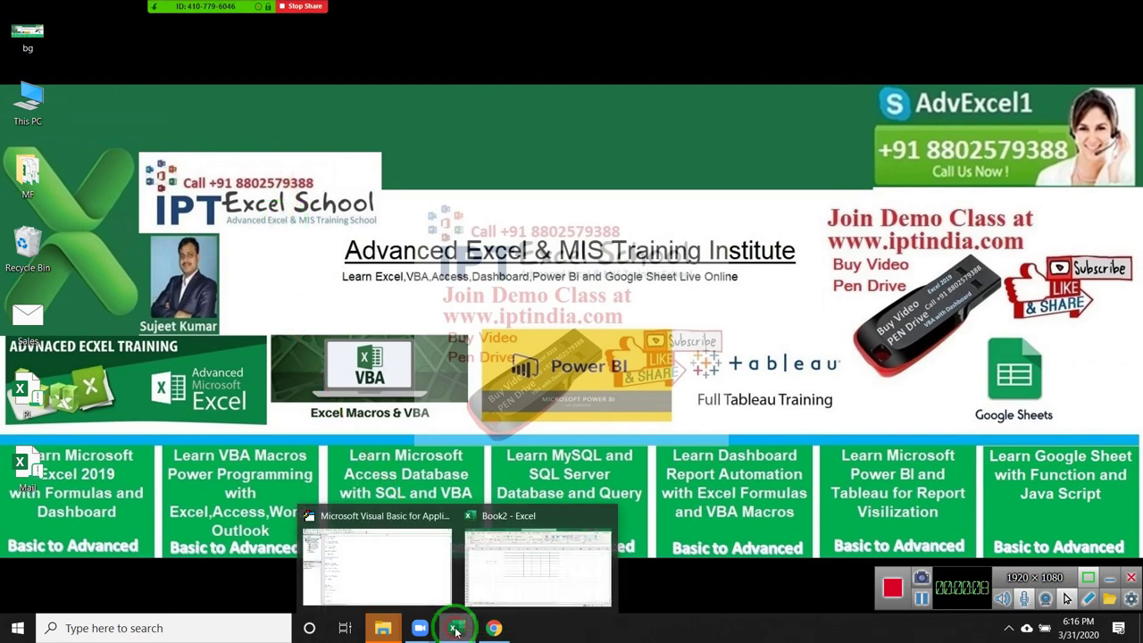
left_click(498, 571)
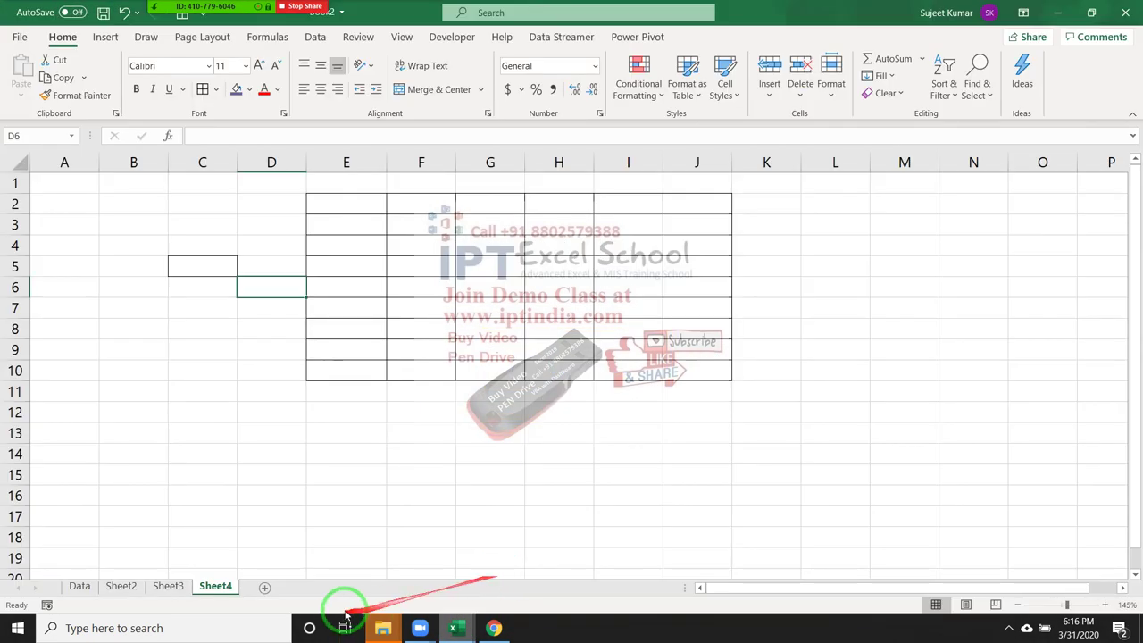
Add a blank Sheet5 after Sheet4 and select cells C6 and E10.
left_click(264, 589)
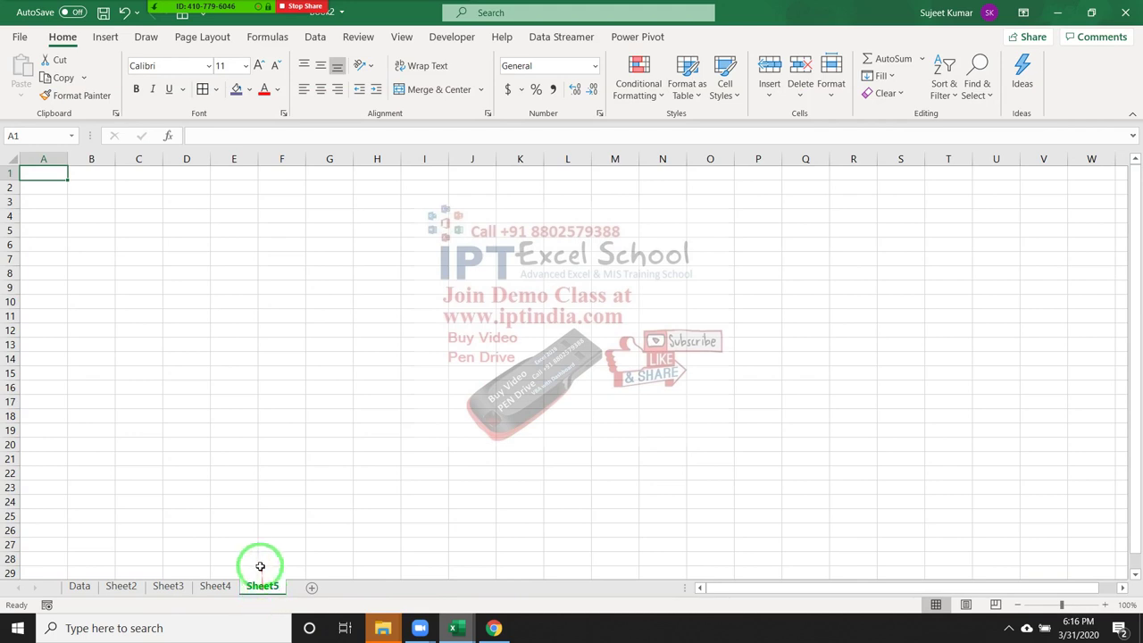
scroll(259, 558, "up", 4)
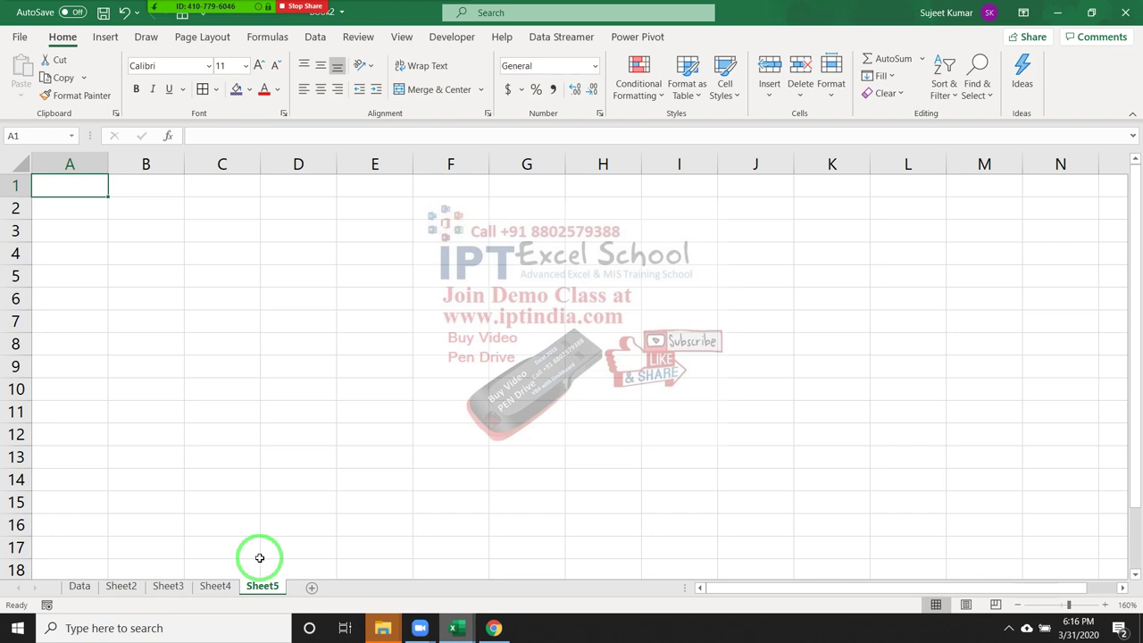
left_click(211, 298)
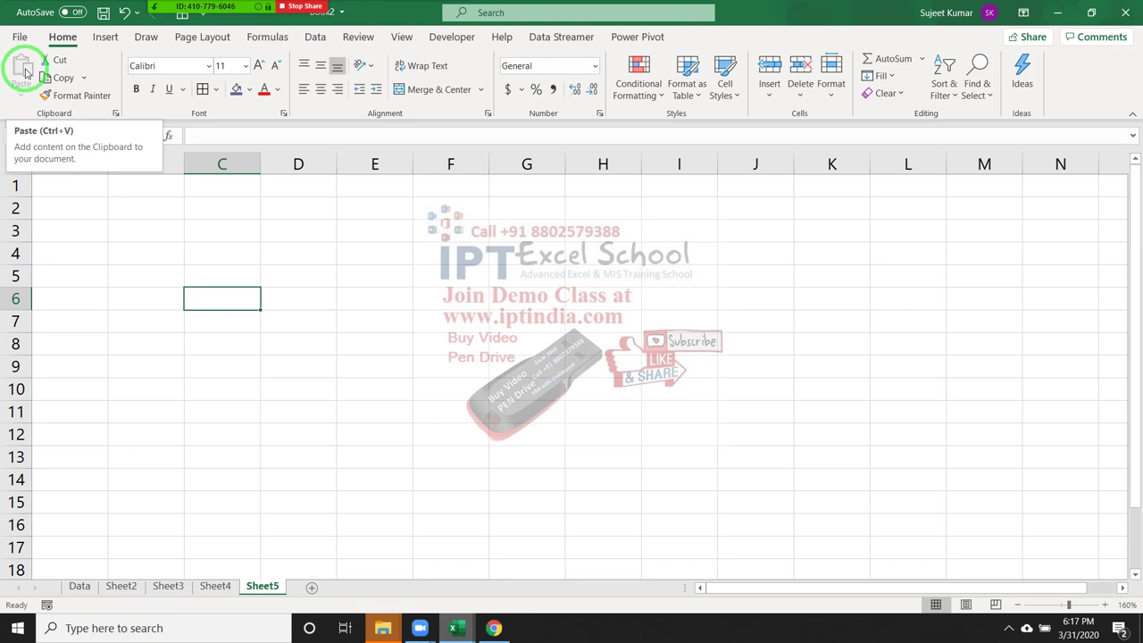
left_click(362, 389)
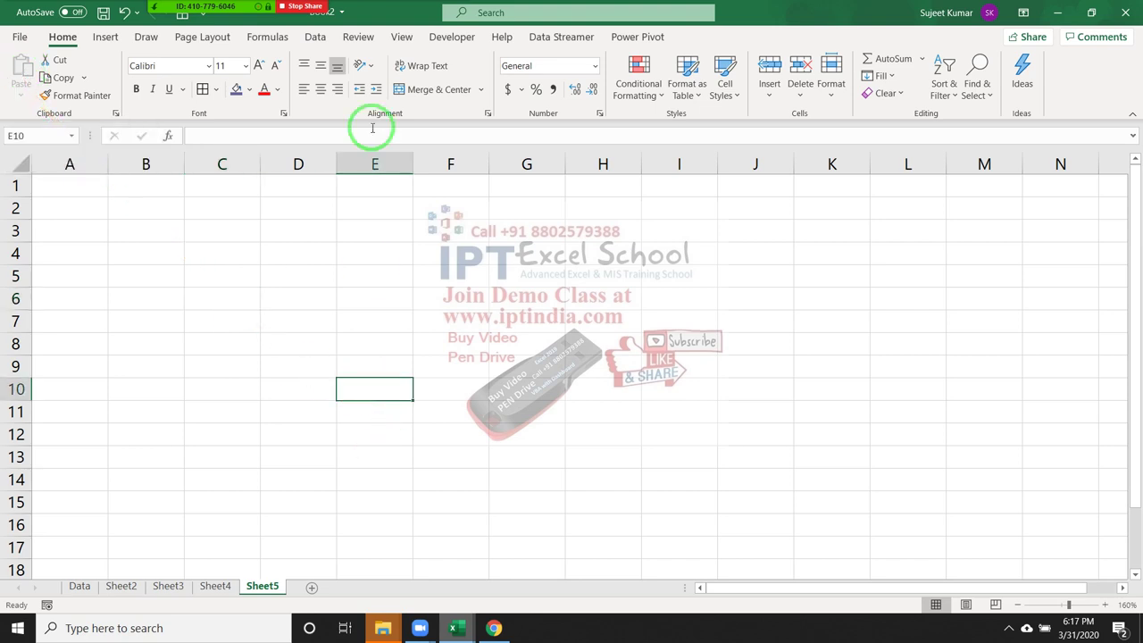
Search help for 'sortcut' and open the 'Keyboard shortcuts in Excel' article.
left_click(489, 11)
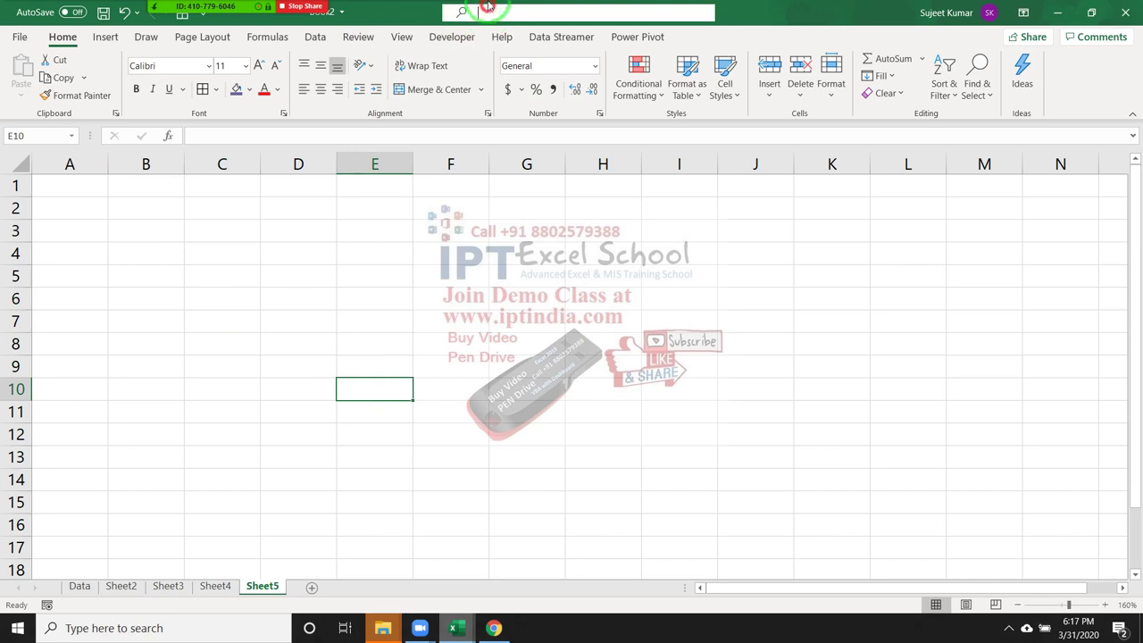
type("sort")
type("cut")
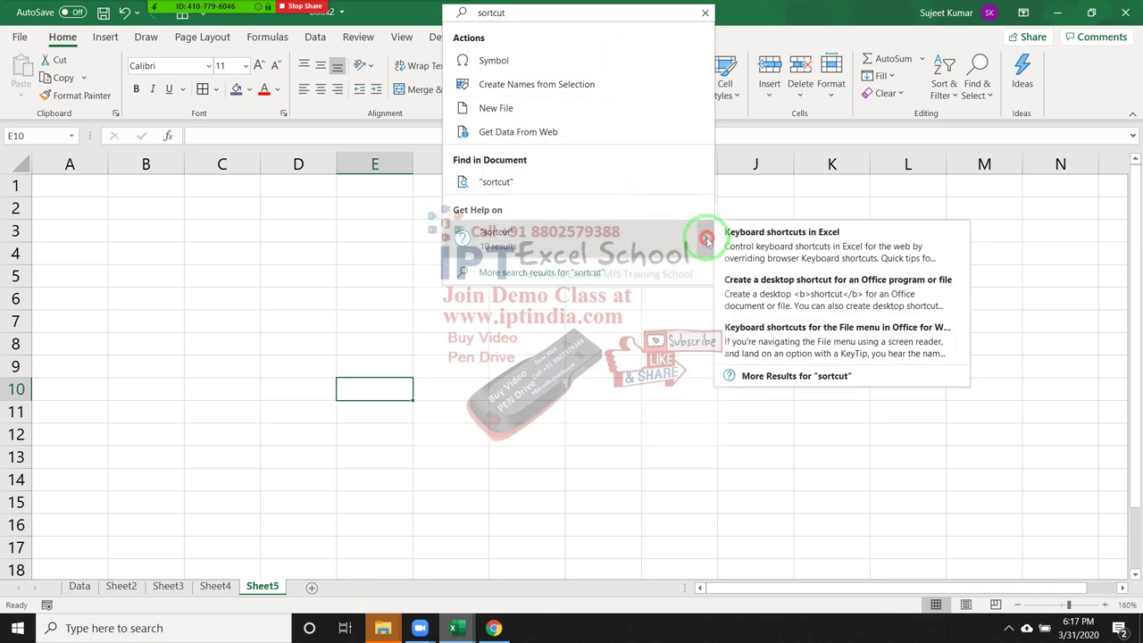
mouse_move(712, 241)
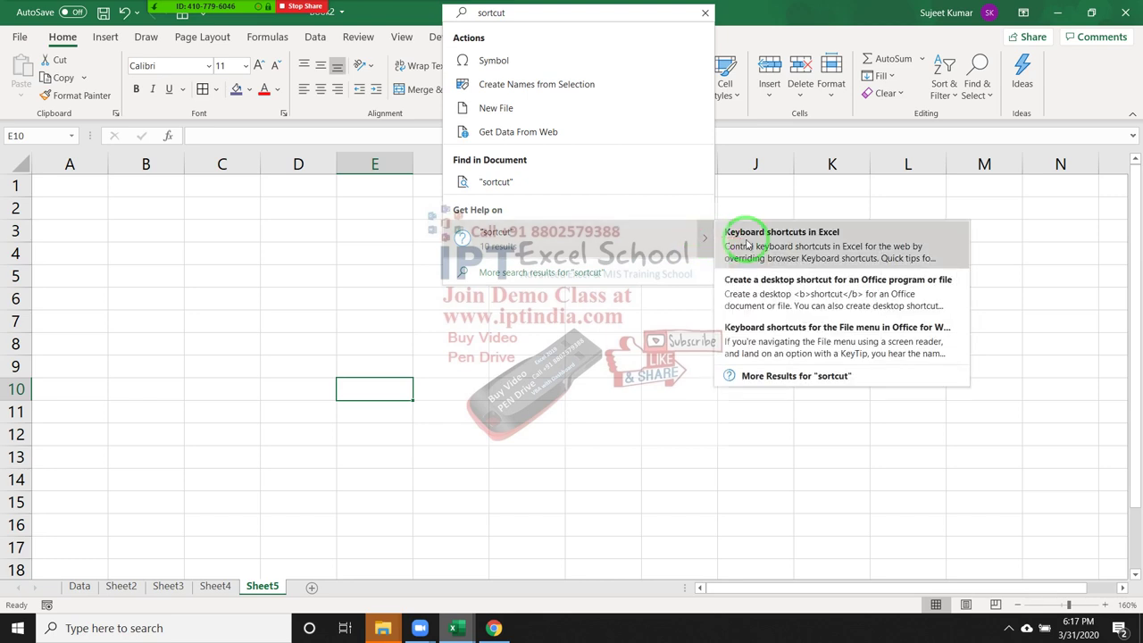
left_click(748, 241)
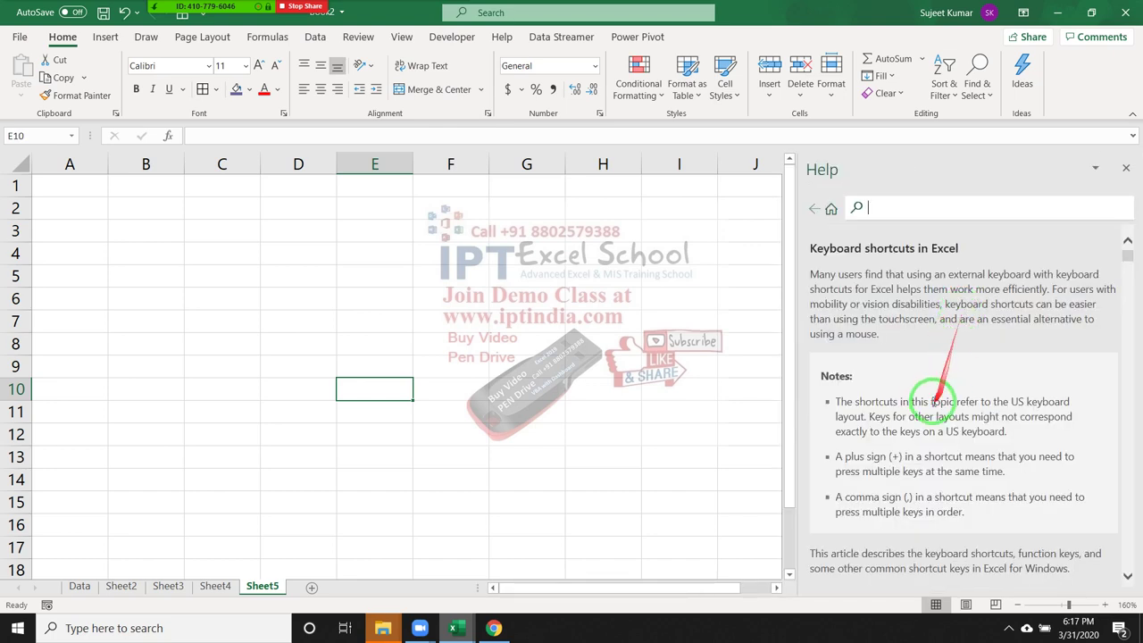
Scroll through the shortcuts article, briefly showing and dismissing the notification-area tray.
scroll(929, 402, "down", 2)
scroll(932, 407, "down", 3)
scroll(931, 406, "down", 1)
scroll(932, 403, "down", 1)
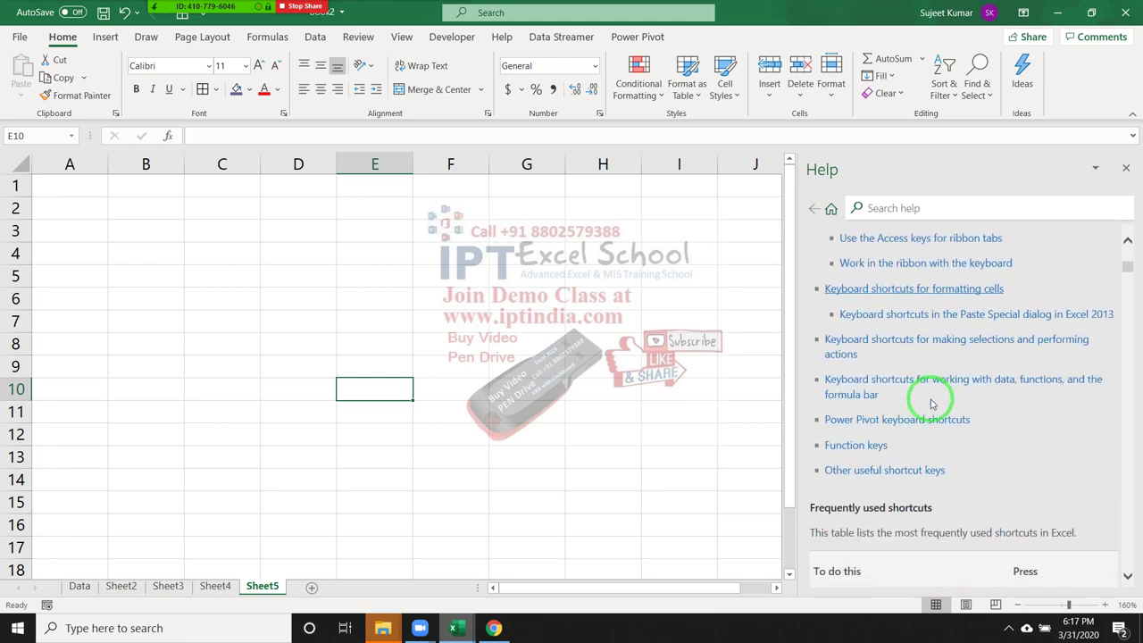
scroll(931, 402, "down", 2)
scroll(931, 399, "down", 2)
scroll(932, 397, "down", 1)
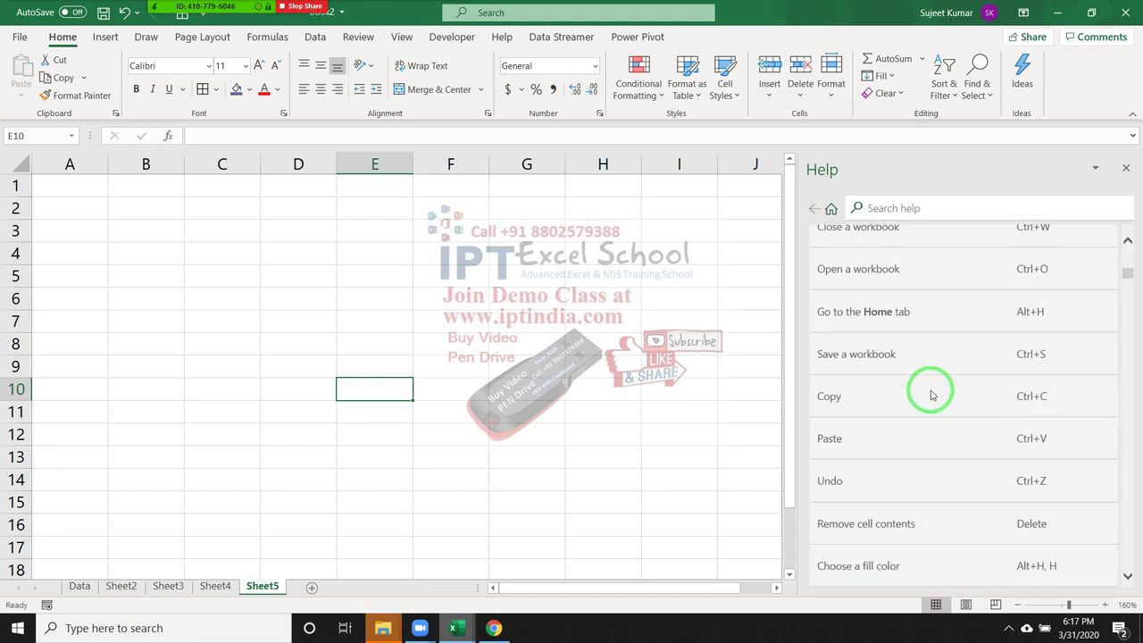
scroll(932, 396, "up", 3)
left_click(1009, 628)
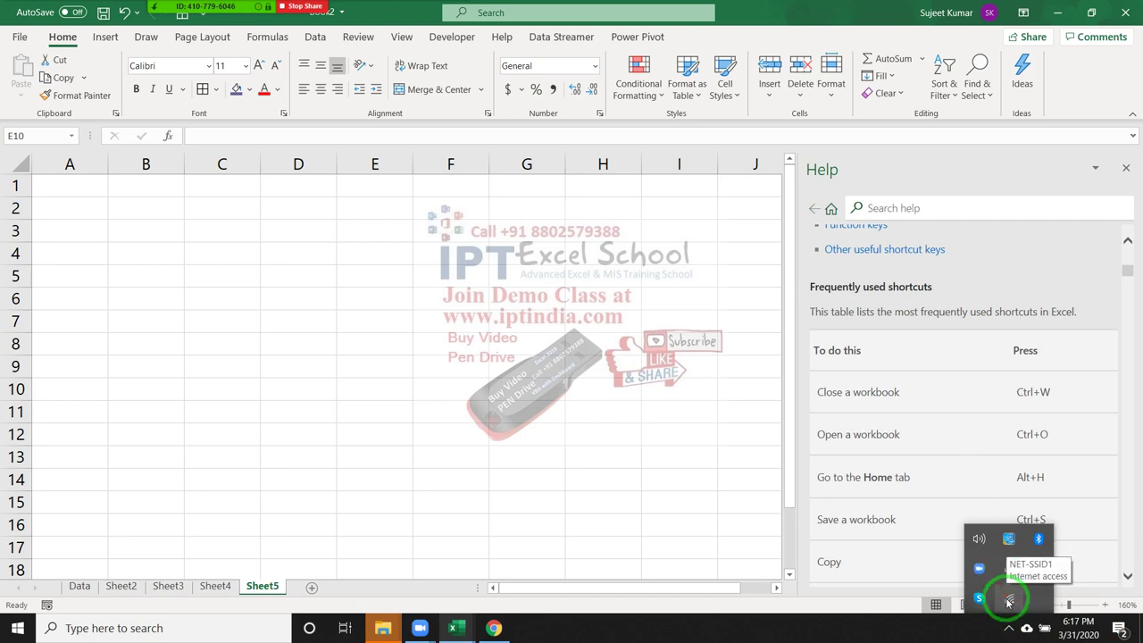
left_click(971, 301)
Highlight text in the 'Go to the Home tab' row, then clear the highlight.
scroll(976, 307, "down", 4)
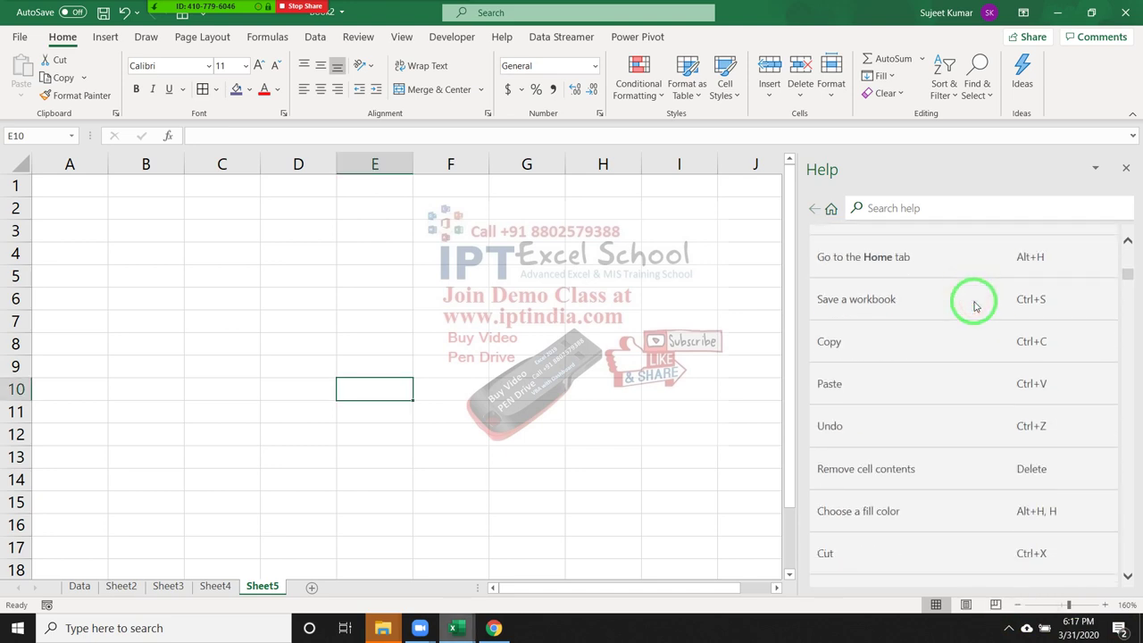
scroll(960, 319, "up", 2)
scroll(964, 324, "up", 2)
left_click_drag(818, 282, 888, 278)
double_click(853, 368)
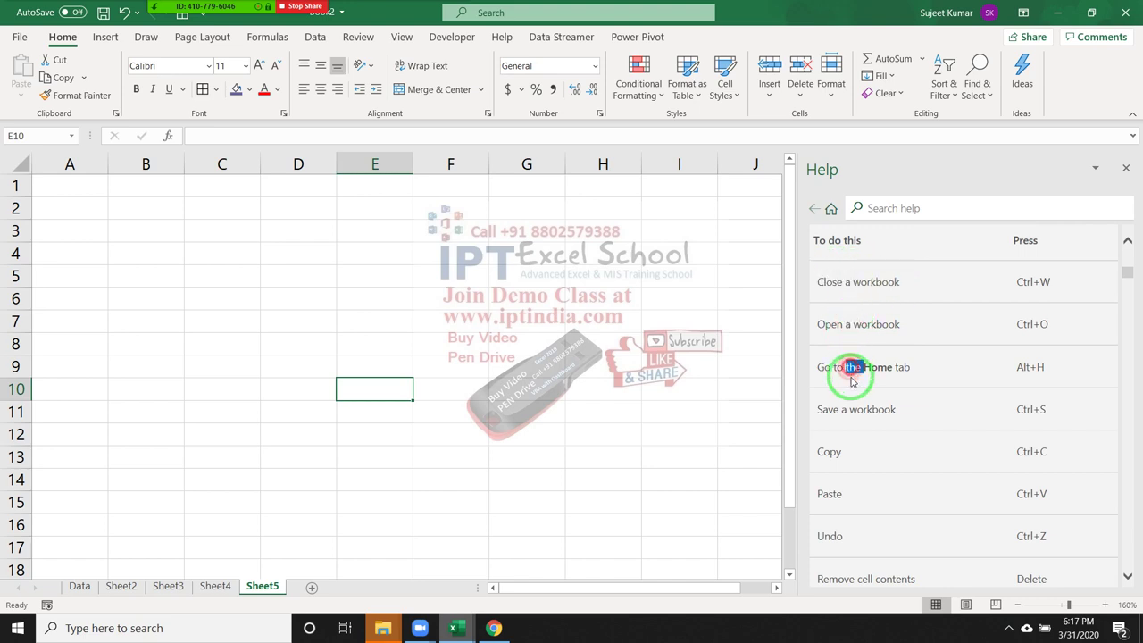
left_click(851, 437)
Scroll to the Frequently used shortcuts table and select cell D5.
scroll(852, 447, "down", 4)
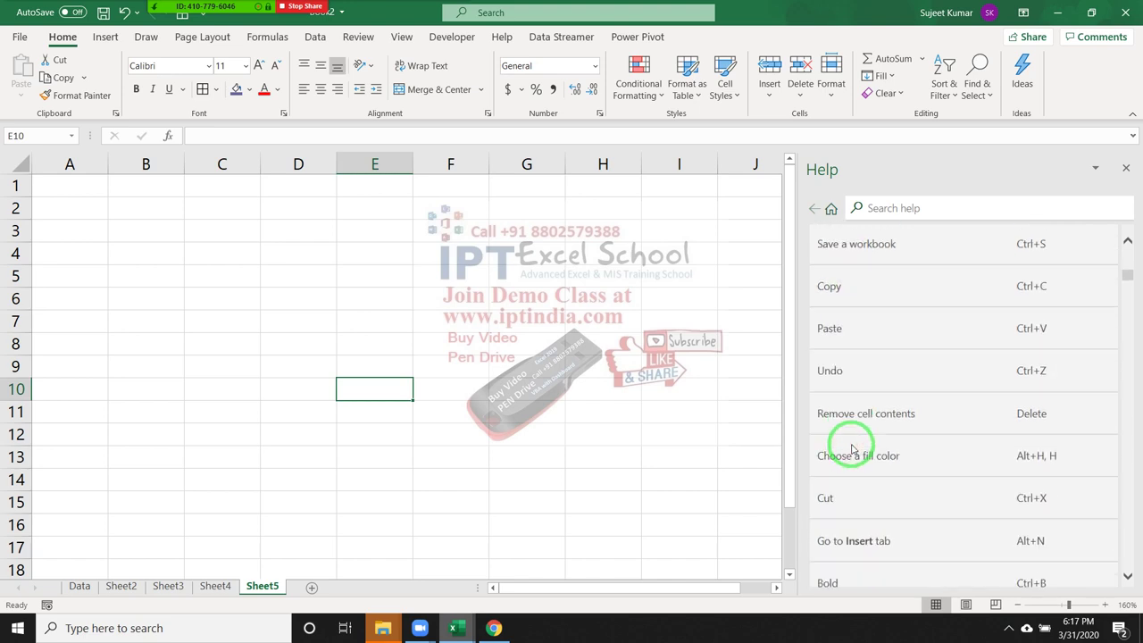
scroll(852, 450, "down", 5)
scroll(852, 446, "down", 5)
scroll(852, 447, "down", 4)
scroll(853, 444, "down", 4)
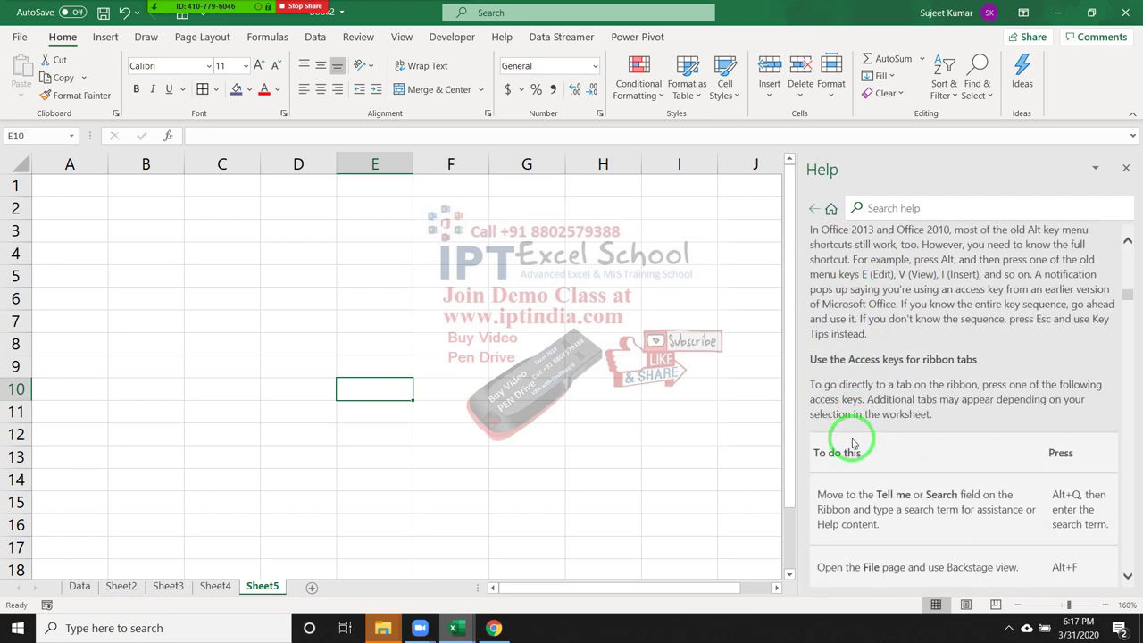
scroll(853, 444, "down", 5)
scroll(853, 442, "down", 4)
scroll(853, 441, "down", 4)
scroll(855, 440, "down", 3)
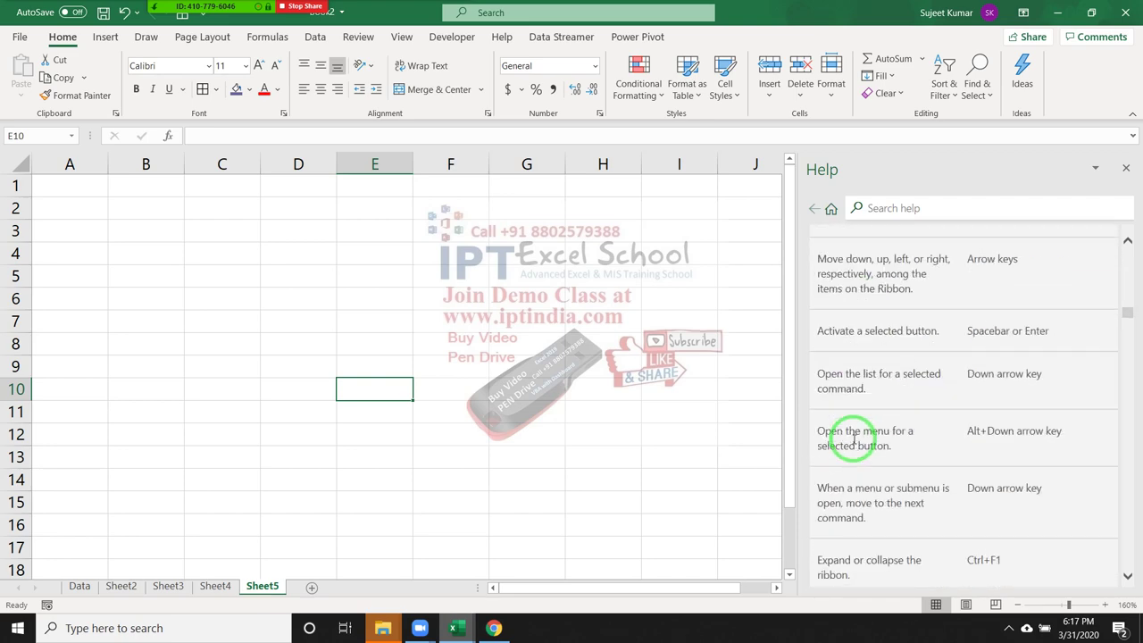
scroll(855, 439, "down", 4)
scroll(855, 440, "down", 4)
scroll(855, 442, "down", 4)
scroll(855, 444, "down", 4)
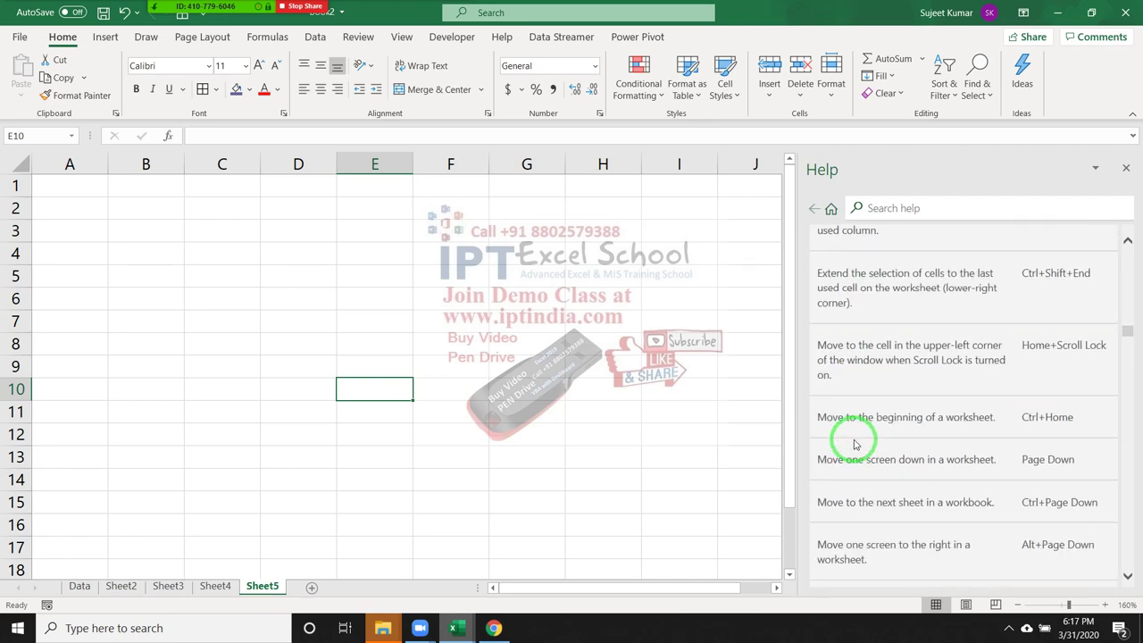
scroll(855, 444, "down", 4)
scroll(854, 444, "down", 4)
scroll(854, 446, "down", 4)
scroll(853, 448, "down", 4)
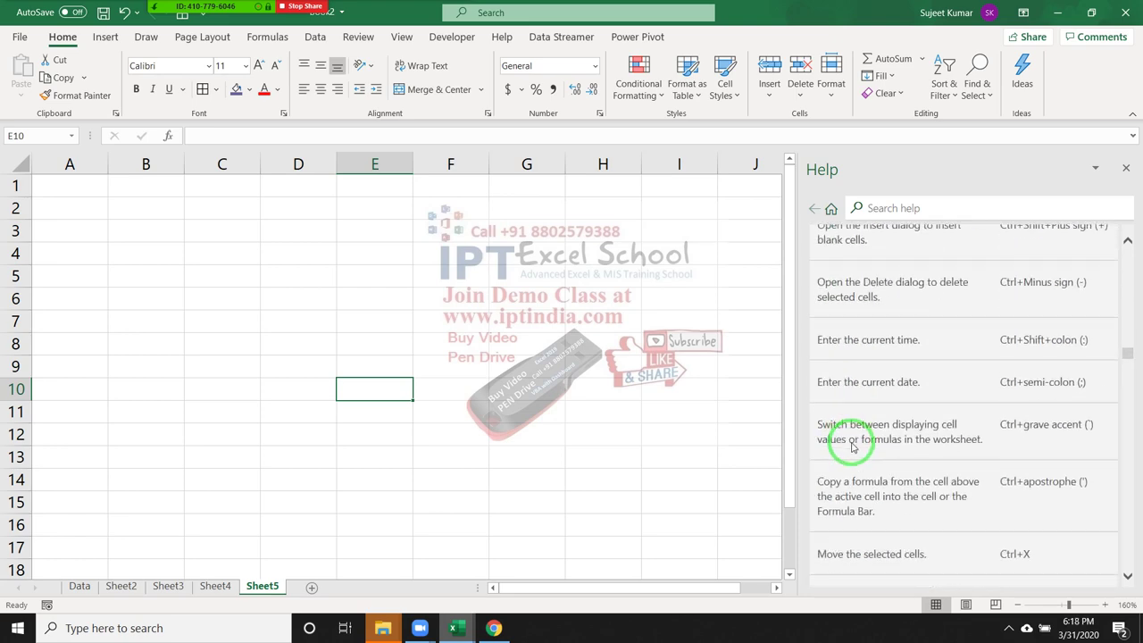
scroll(855, 445, "down", 2)
left_click_drag(1124, 357, 1126, 276)
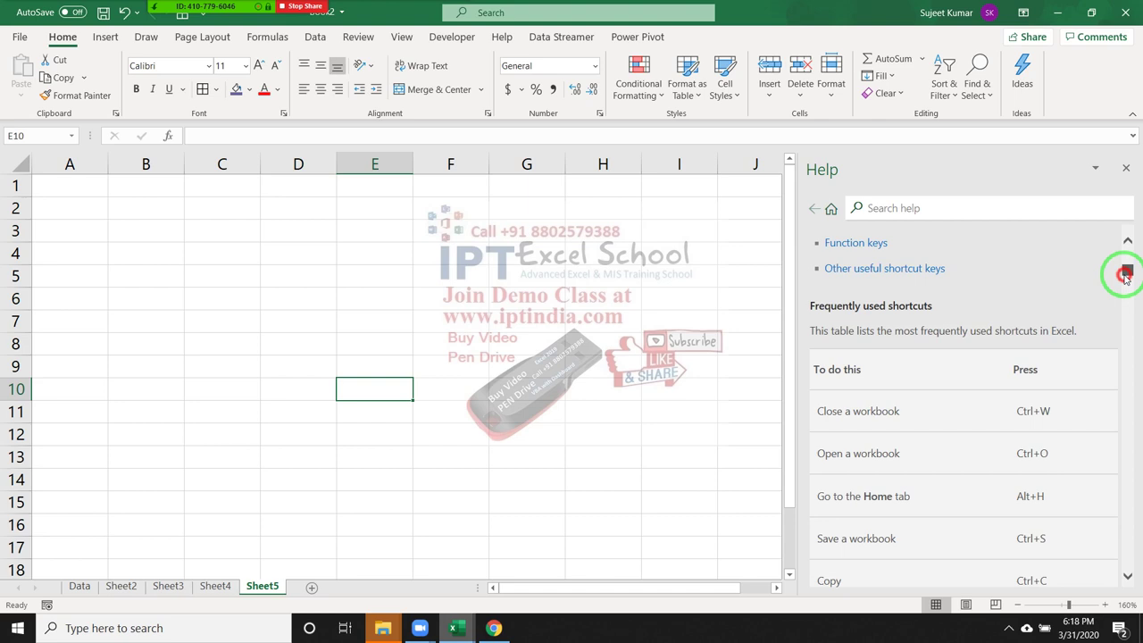
left_click(283, 284)
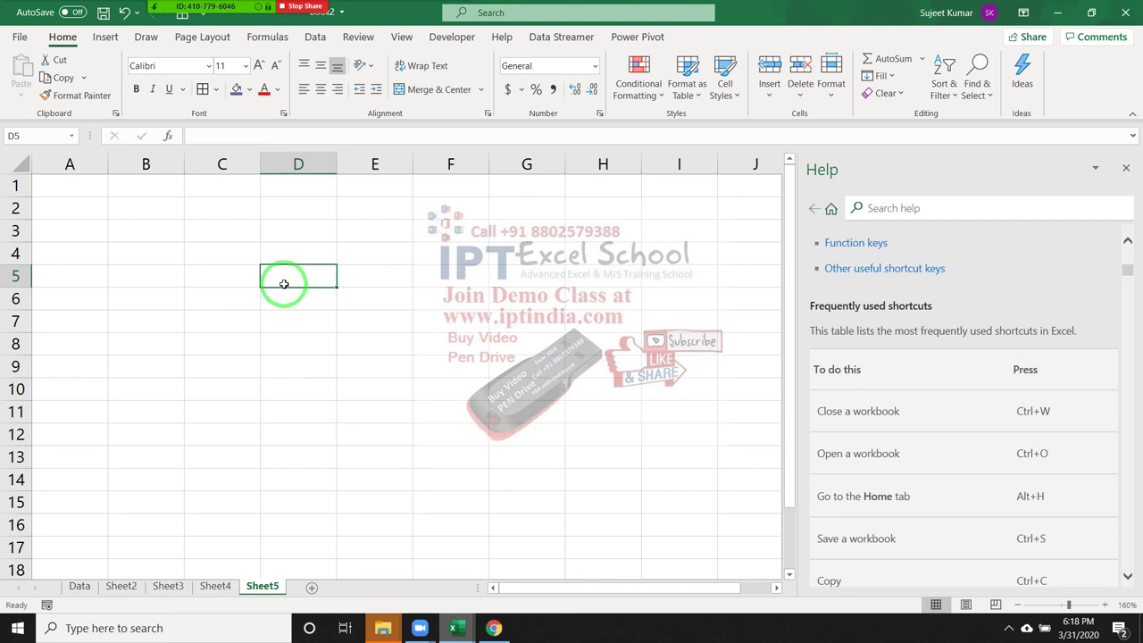
key("ctrl+c")
key("Escape")
key("Return")
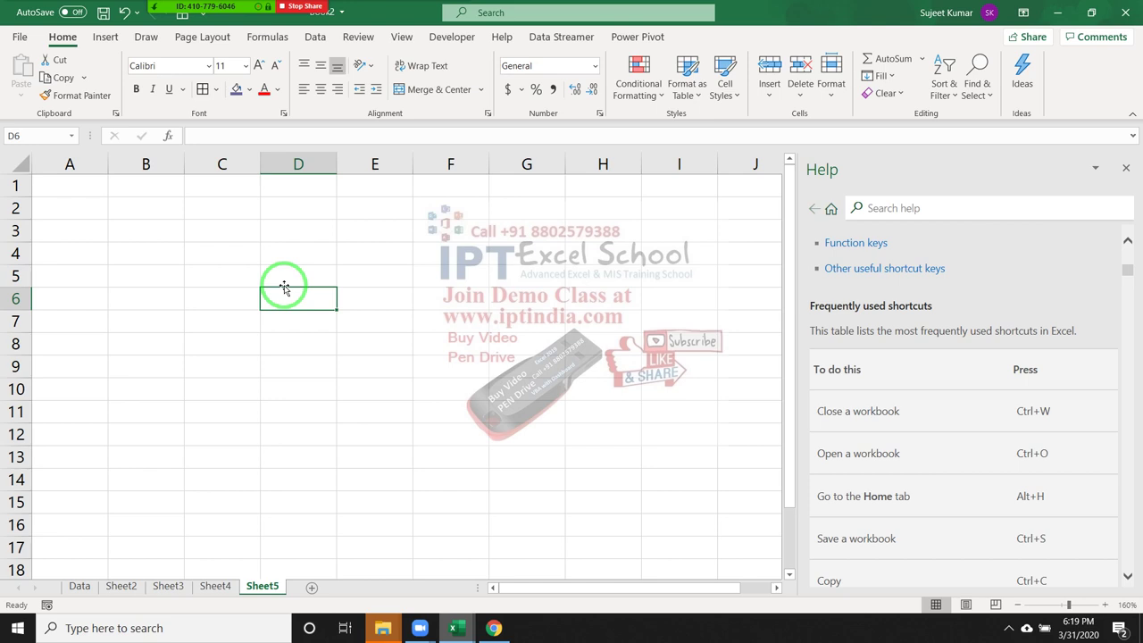
Close the Help pane and select cells F3, C2, E2 and C4 on Sheet5.
left_click(1127, 168)
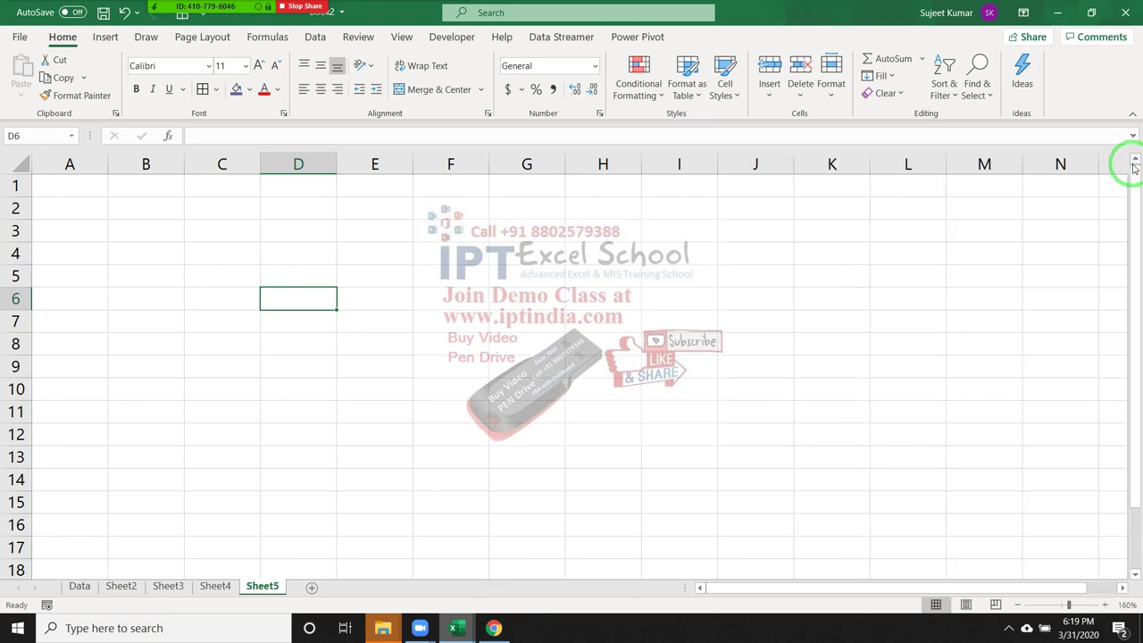
left_click(446, 230)
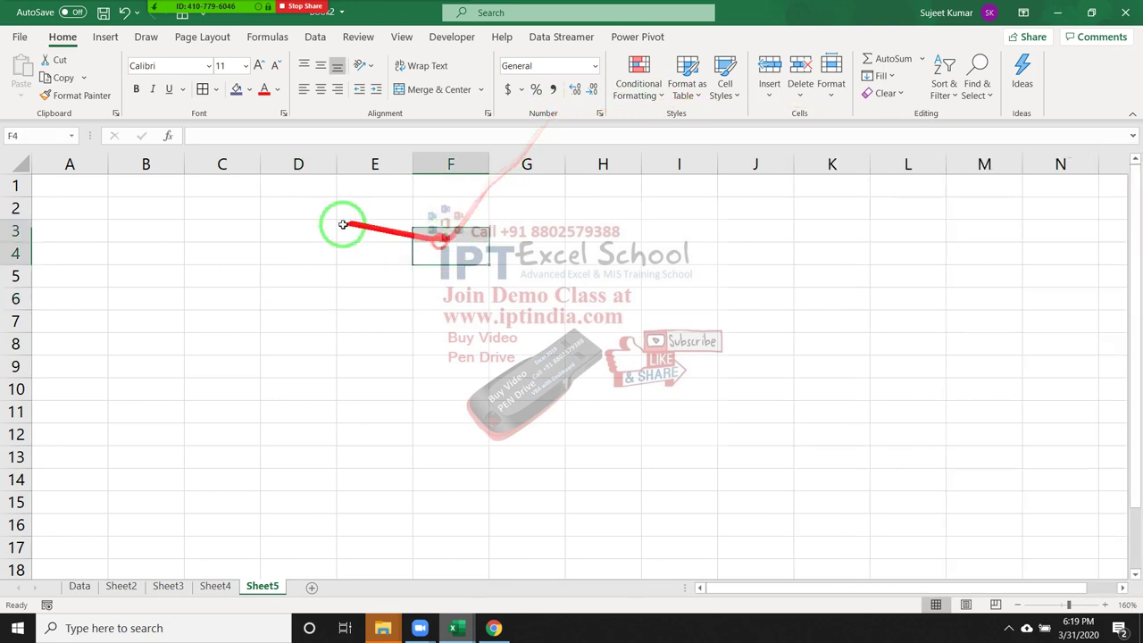
left_click(252, 216)
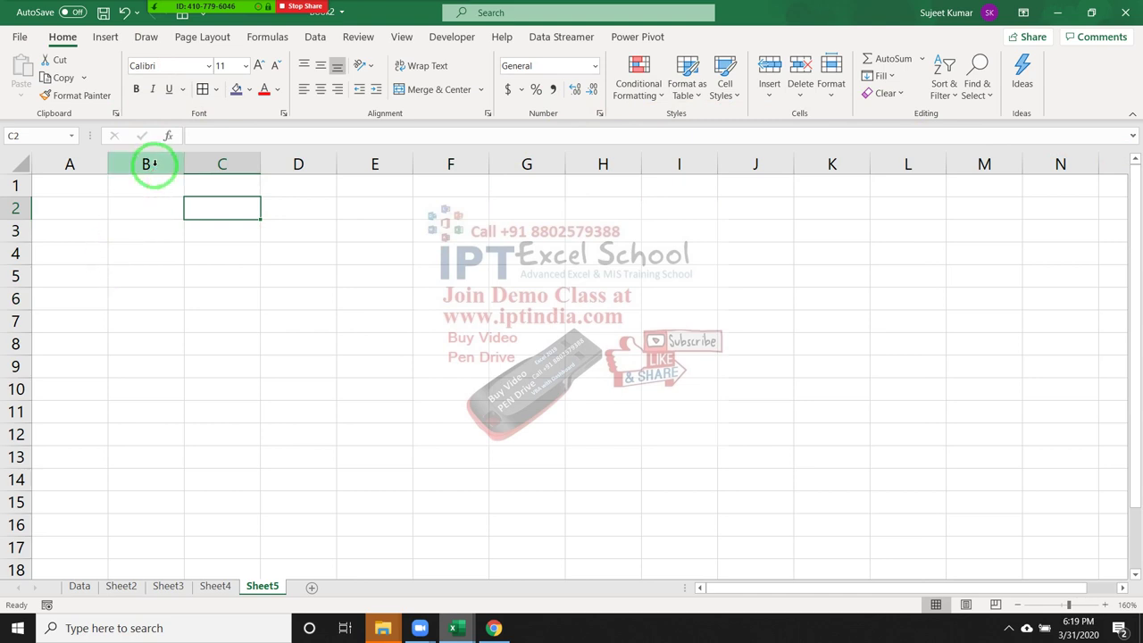
left_click(393, 209)
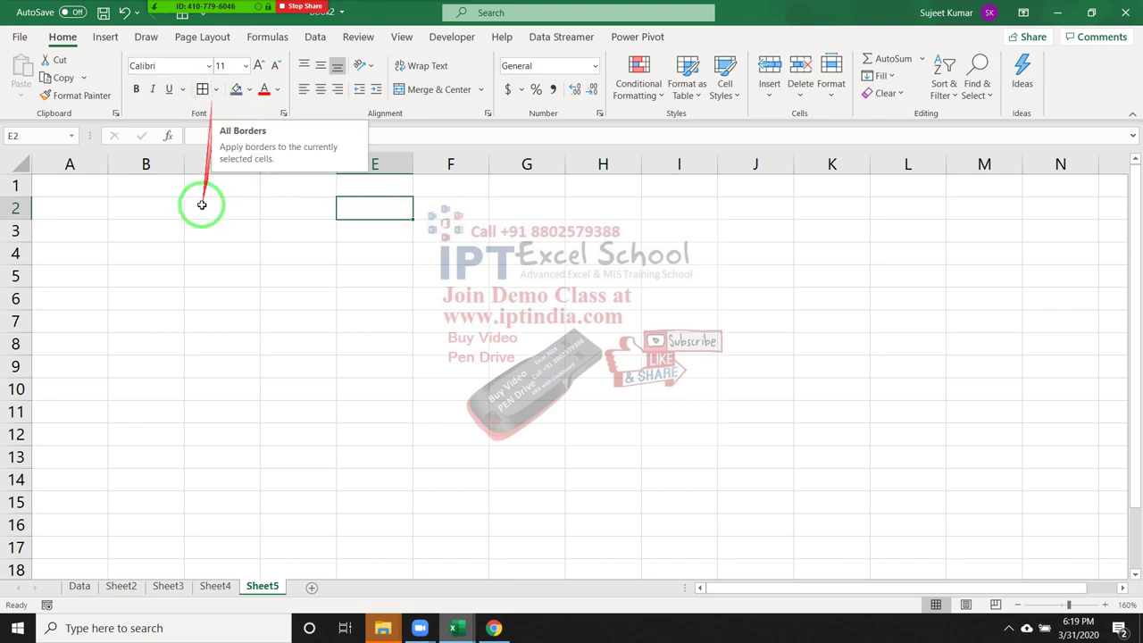
left_click(198, 251)
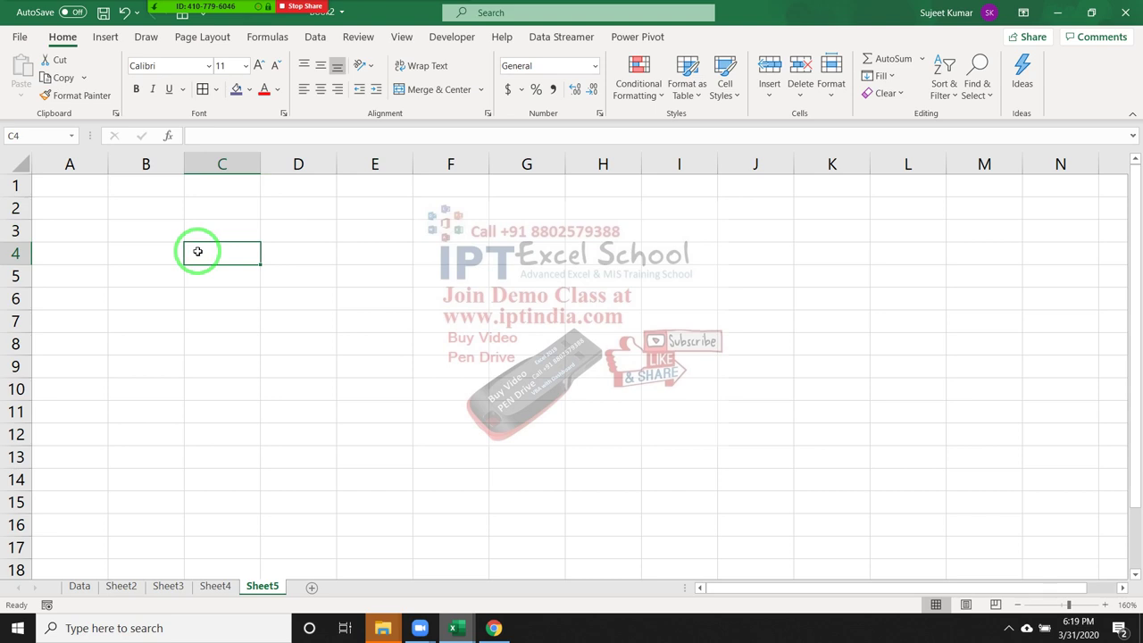
Apply All Borders to cell C4 using the Alt, H, B border list.
key("alt")
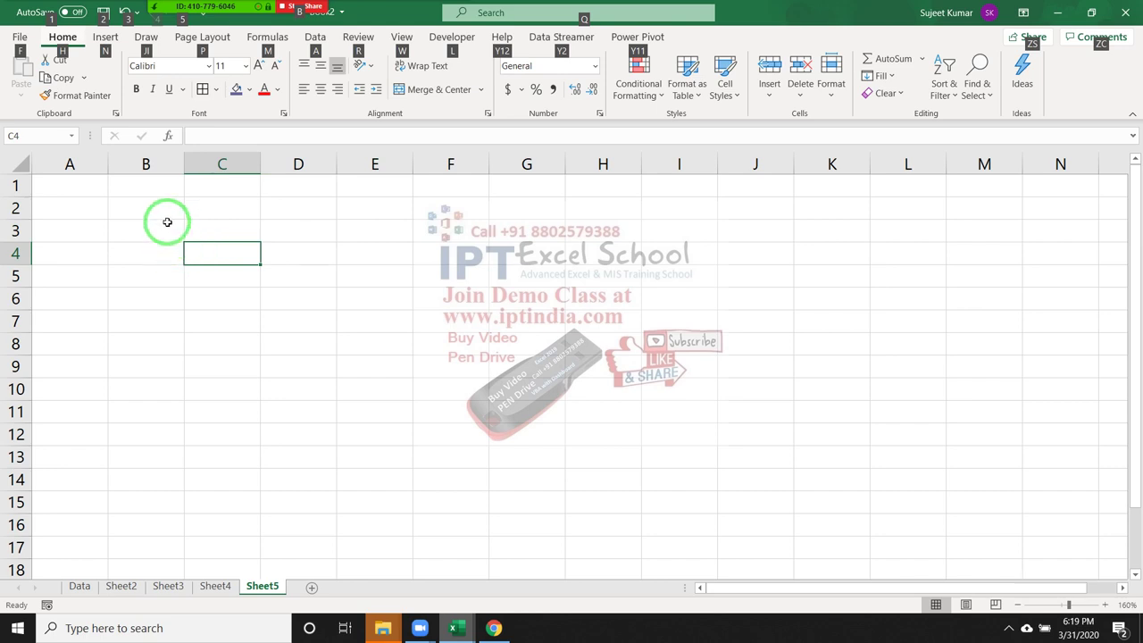
left_click_drag(250, 54, 113, 64)
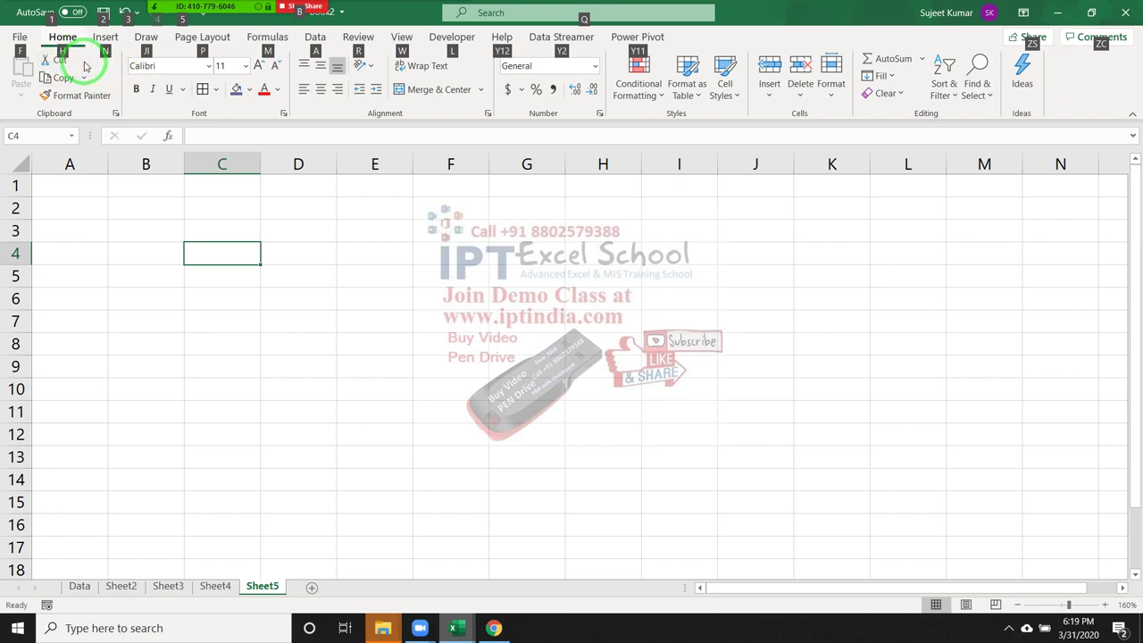
key("h")
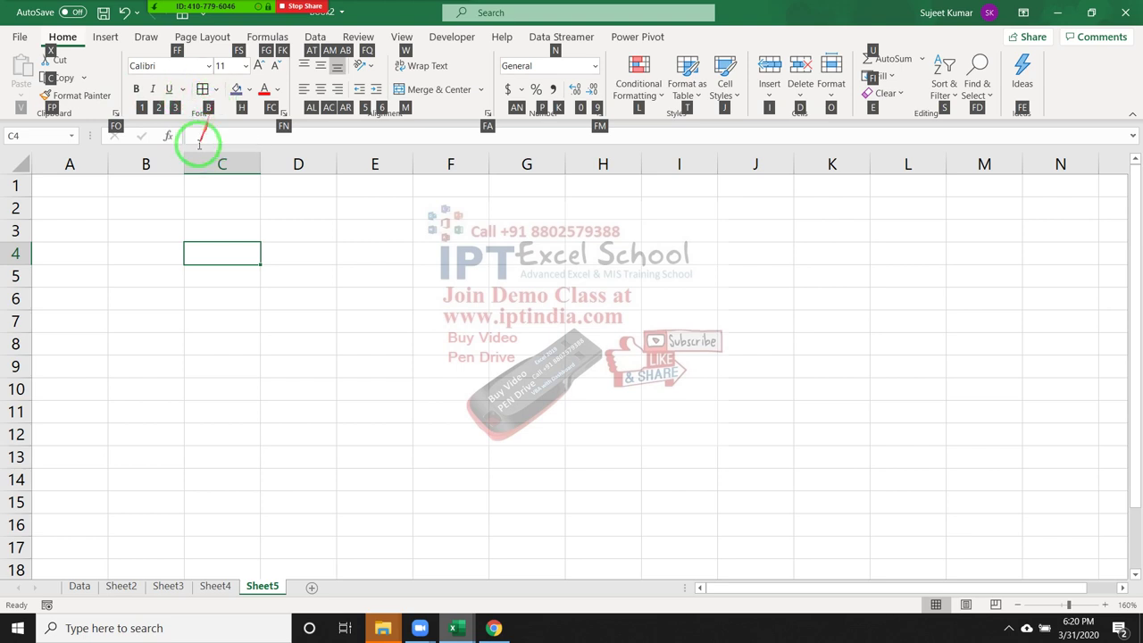
key("b")
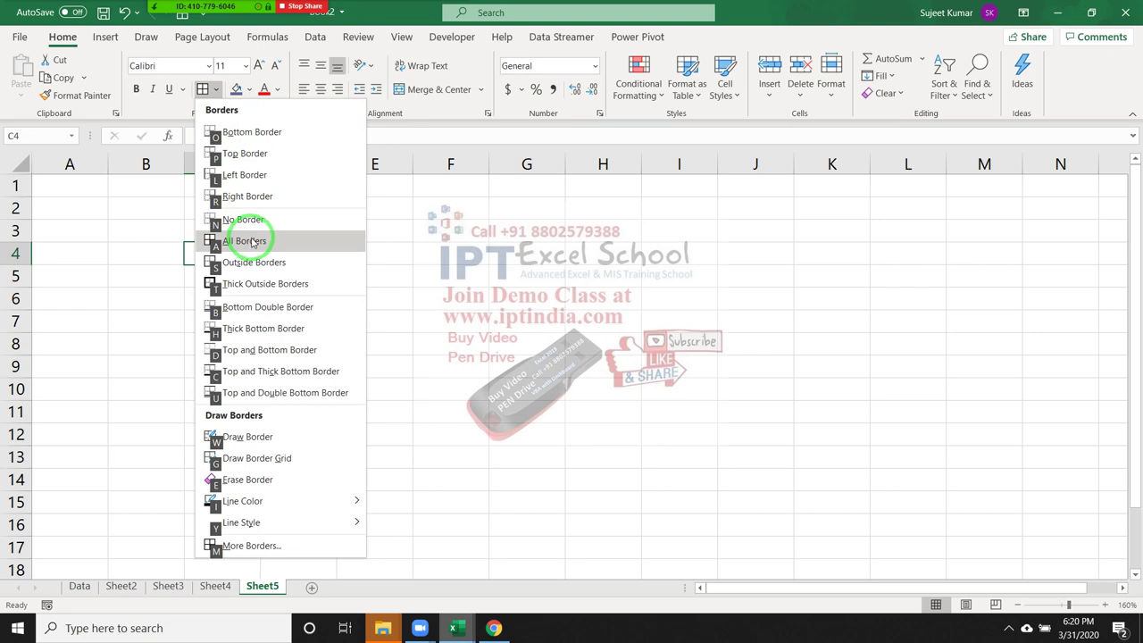
left_click(252, 241)
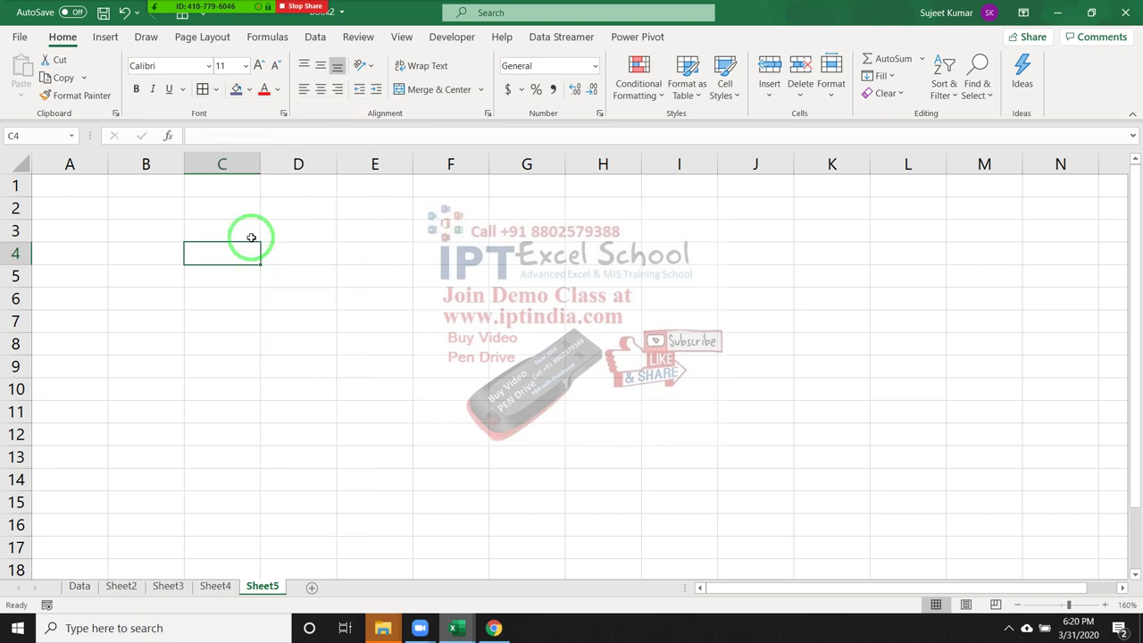
Select cell F5, open the border styles list, then dismiss it.
left_click(417, 281)
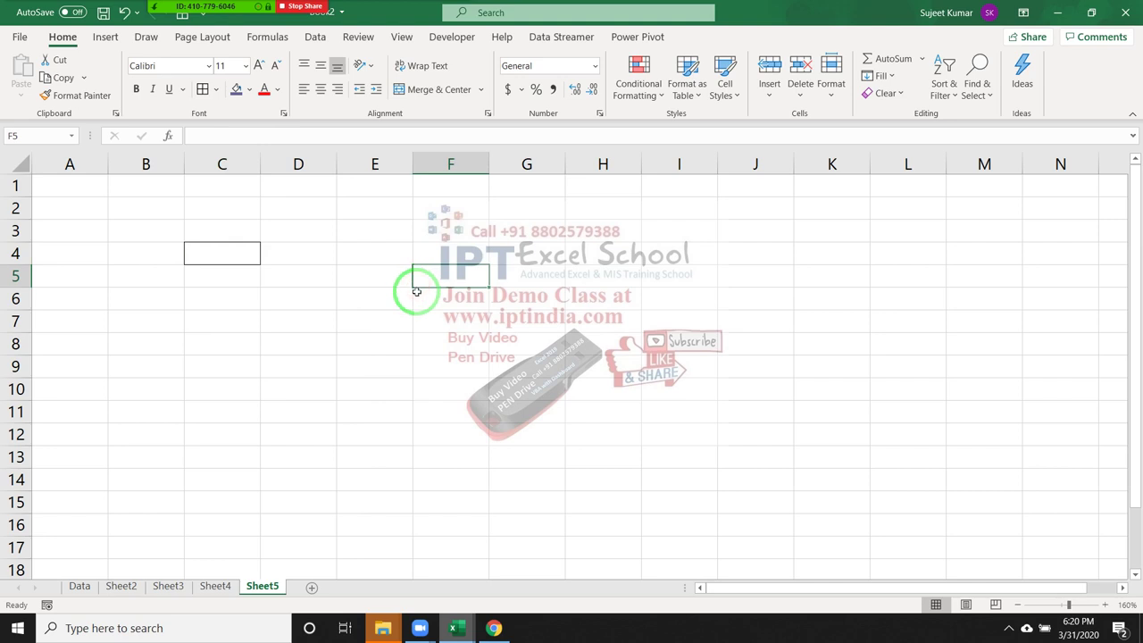
key("alt")
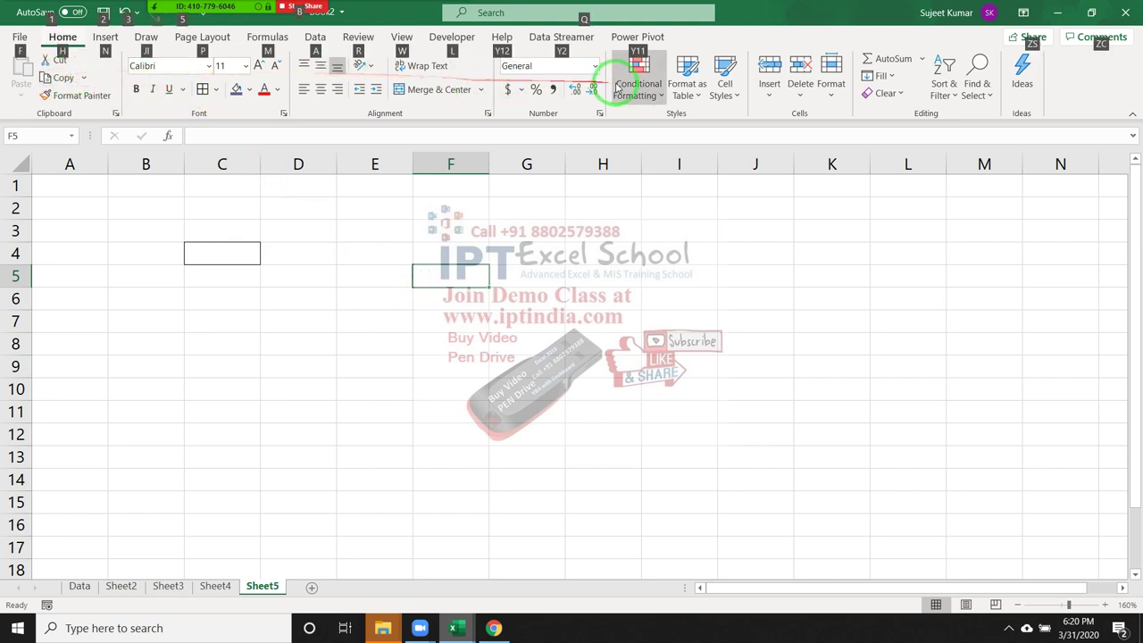
key("h")
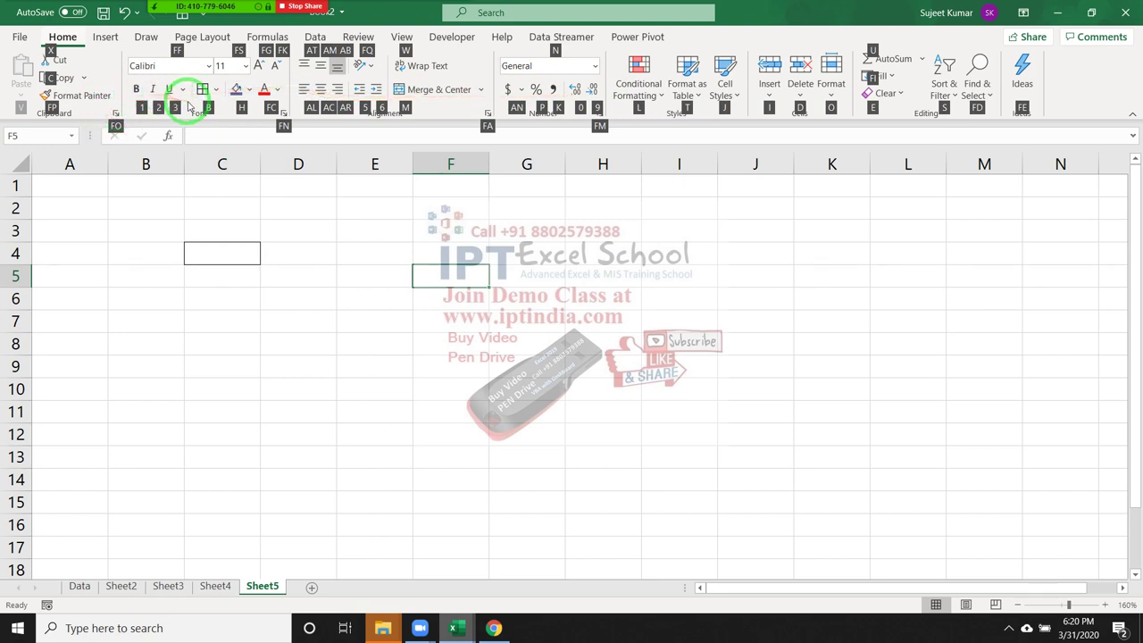
key("b")
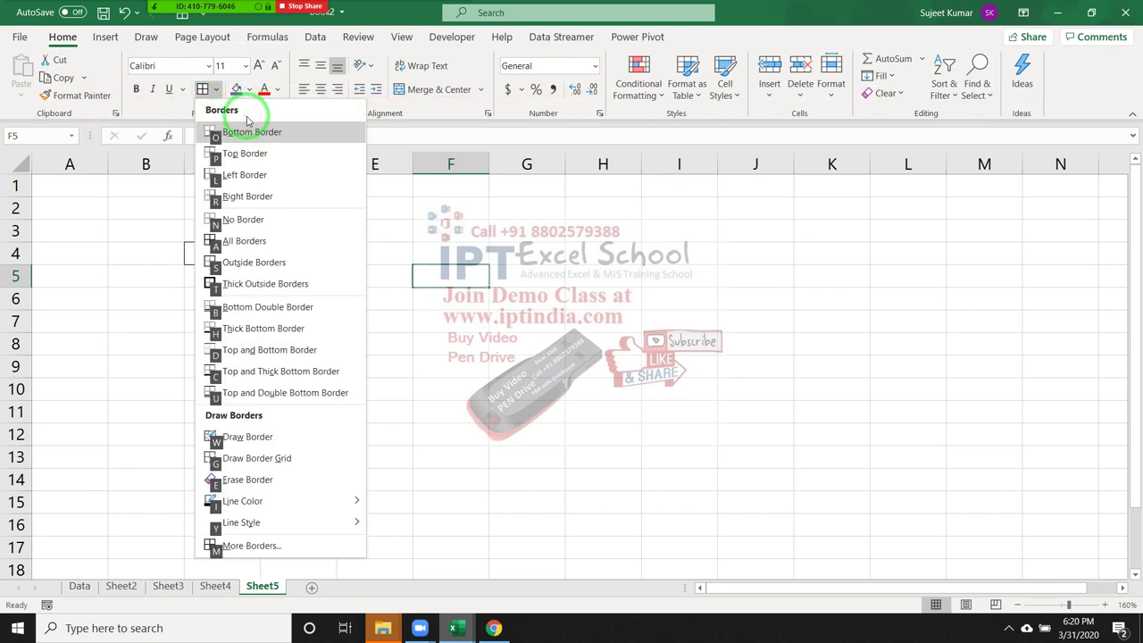
left_click(246, 243)
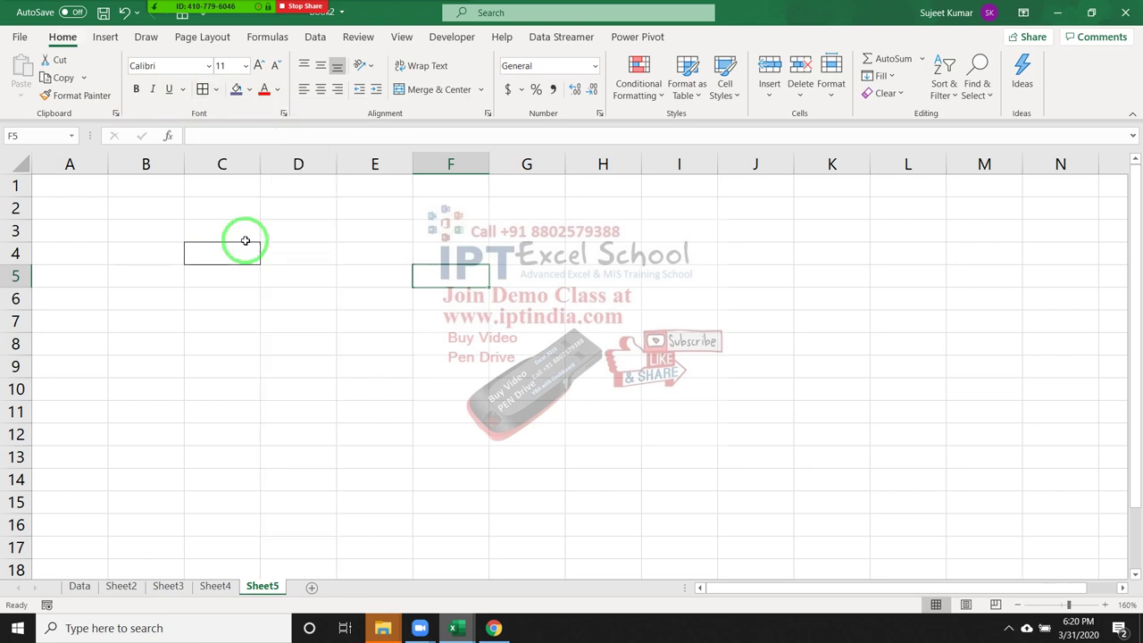
Apply All Borders to the range E2:J8 with Alt, H, B, A.
left_click(370, 209)
left_click_drag(433, 241, 730, 350)
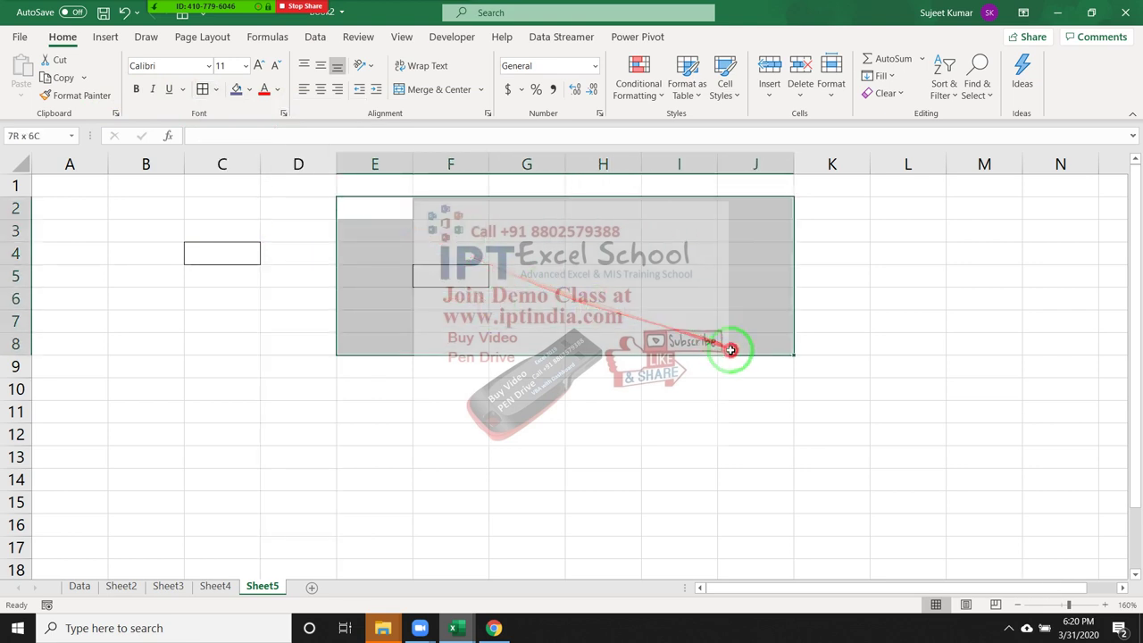
key("alt")
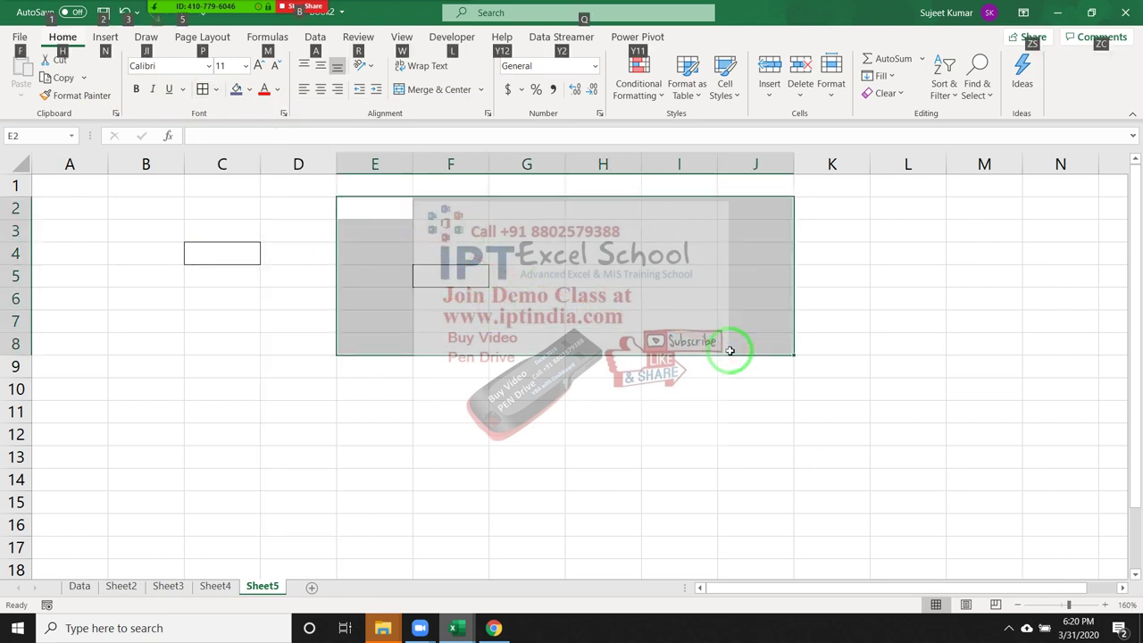
key("h")
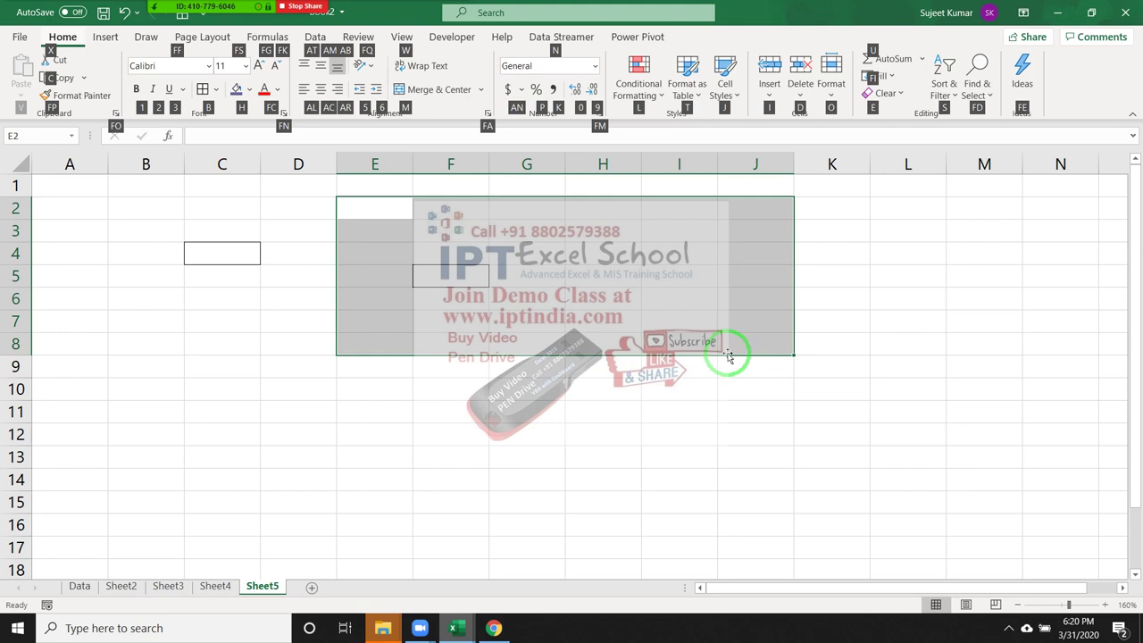
key("b")
key("a")
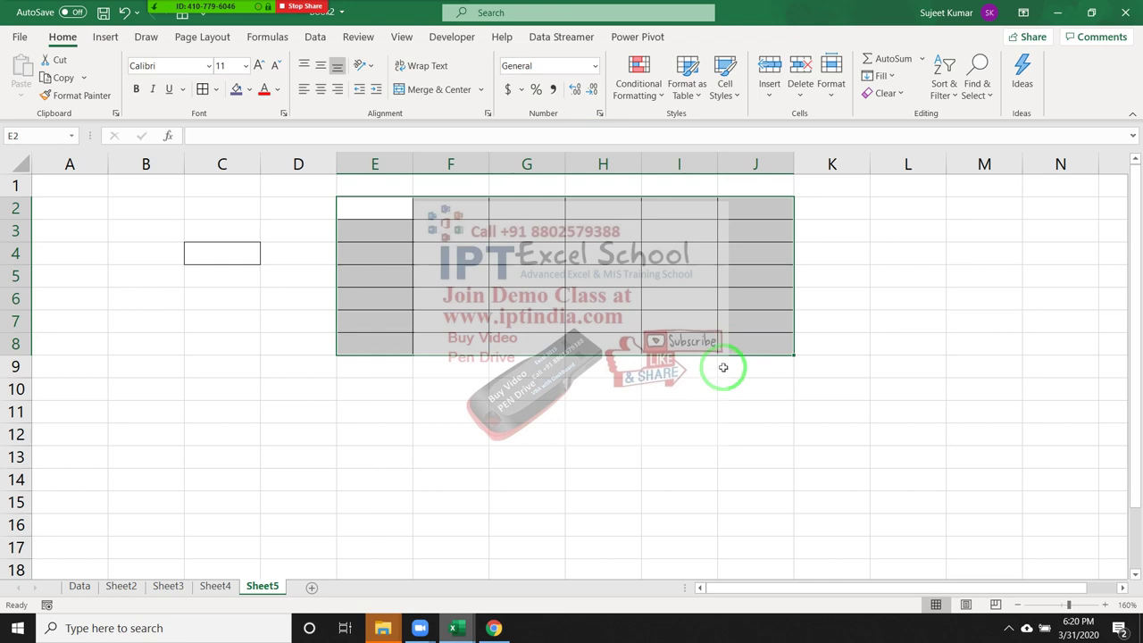
left_click(438, 413)
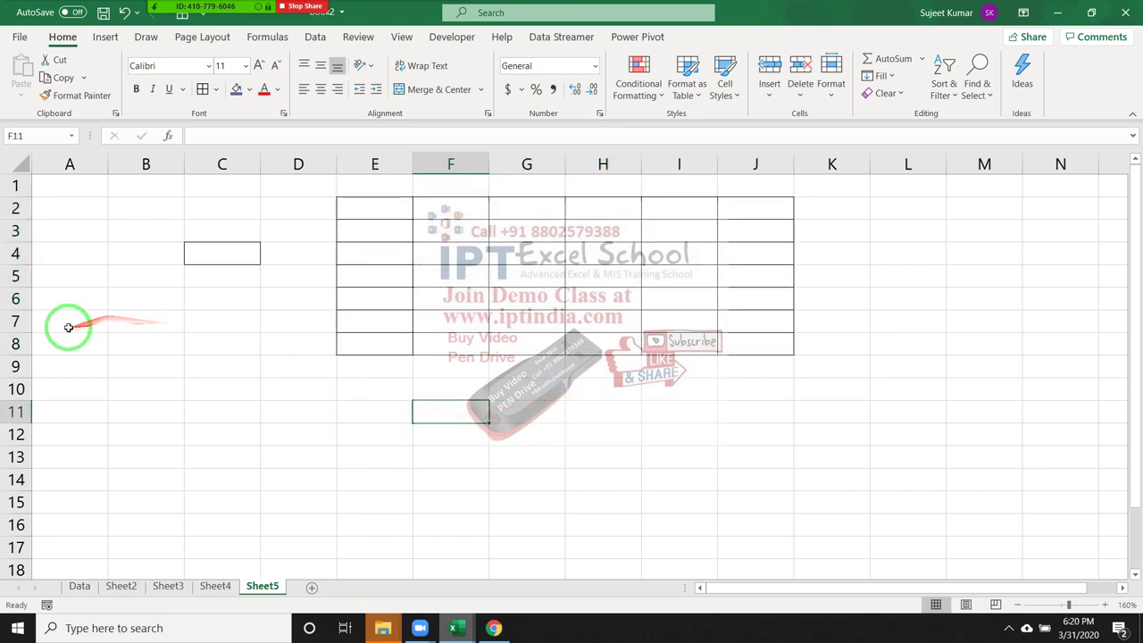
Select the range A7:C10 and show the Home tab shortcut letters.
left_click_drag(63, 325, 194, 394)
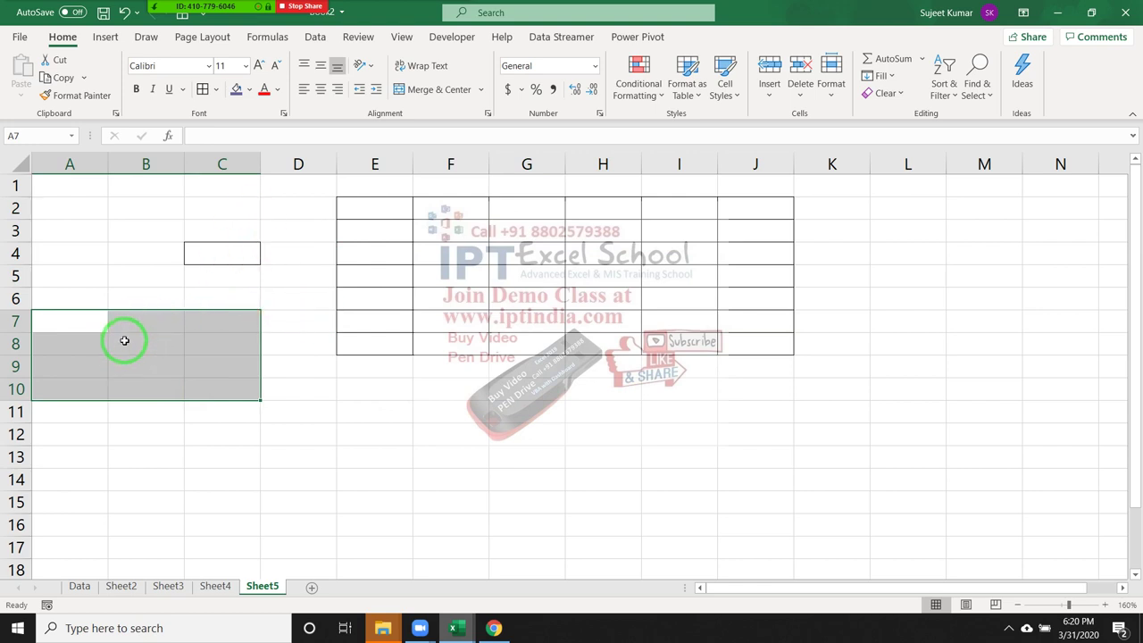
key("alt+h")
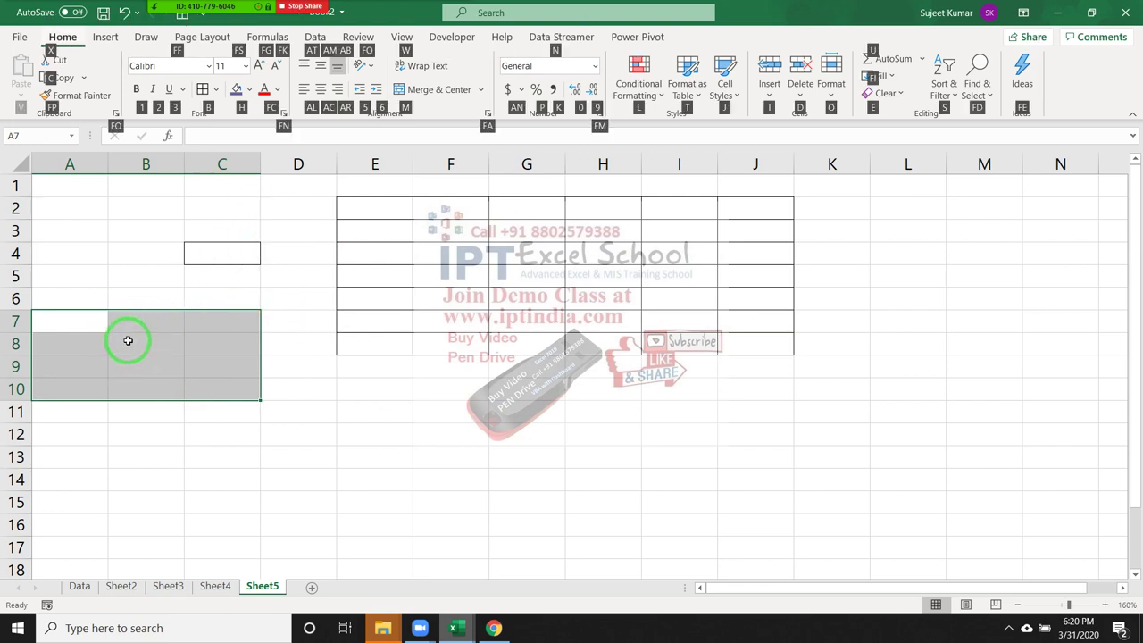
left_click_drag(134, 332, 511, 120)
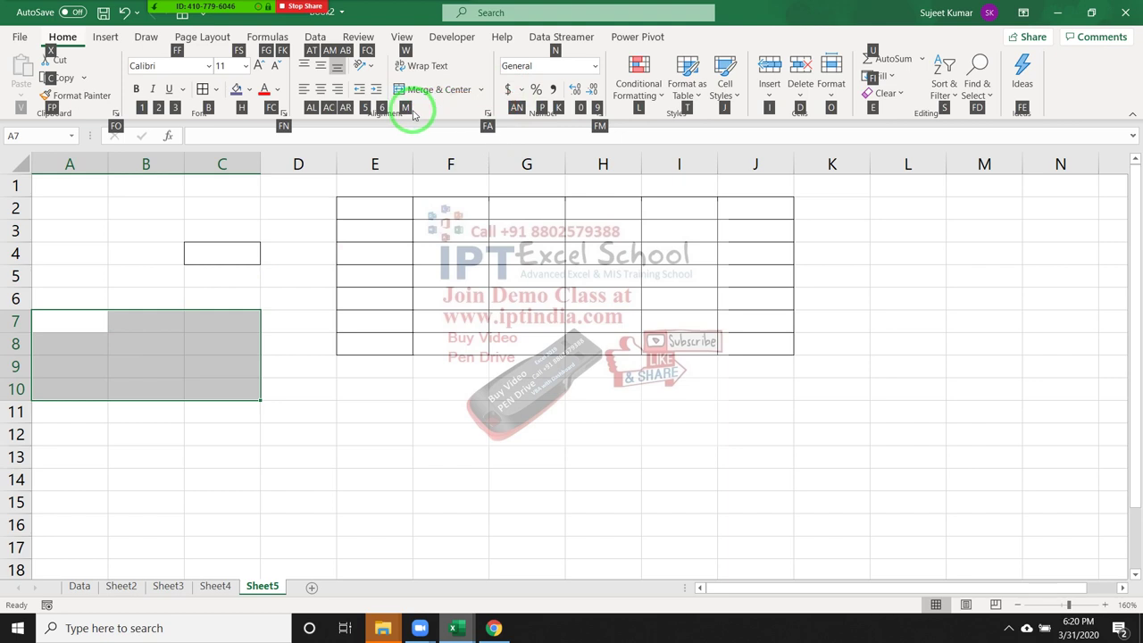
Merge & Center A7:C10 and F10:J13, then select cell D15.
key("m")
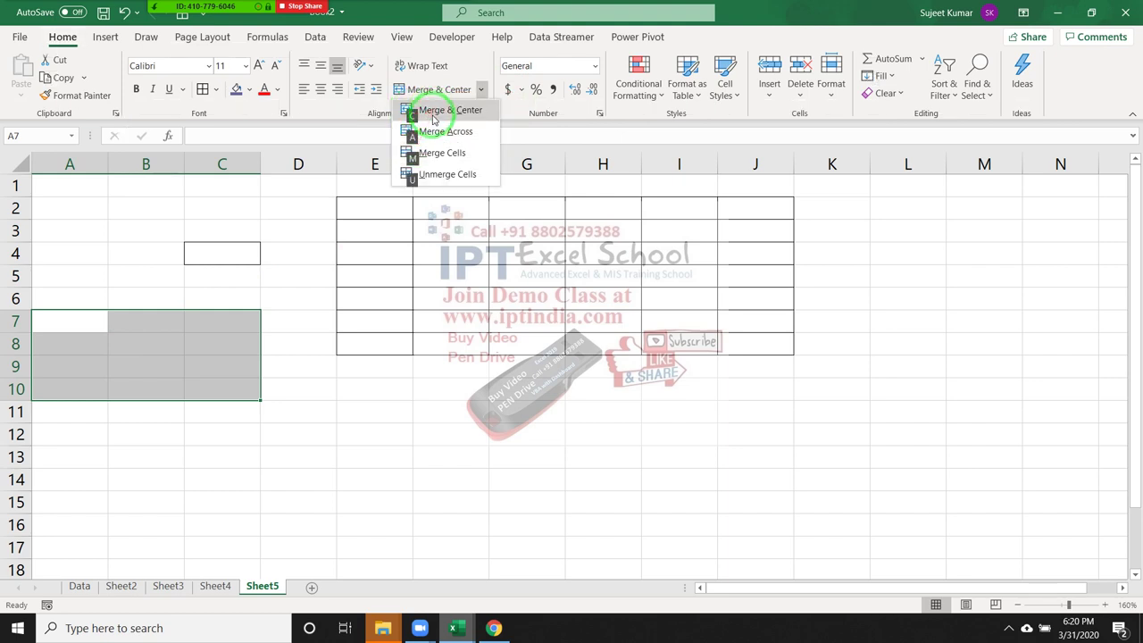
left_click(433, 119)
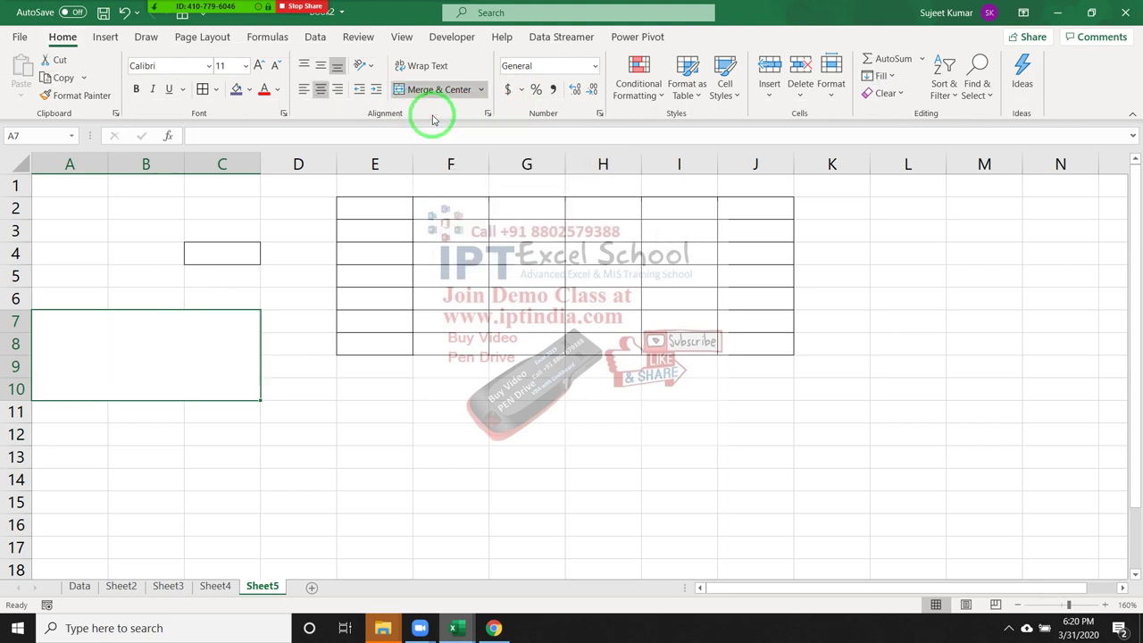
mouse_move(456, 390)
left_mouse_down()
mouse_move(729, 464)
mouse_move(749, 454)
left_mouse_up()
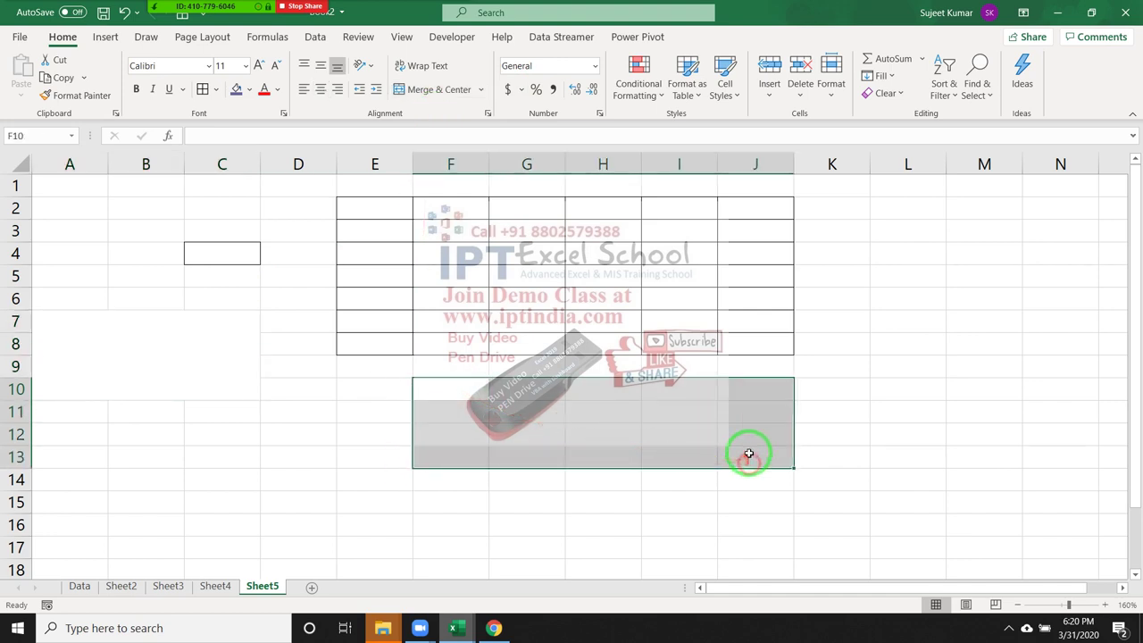
key("alt")
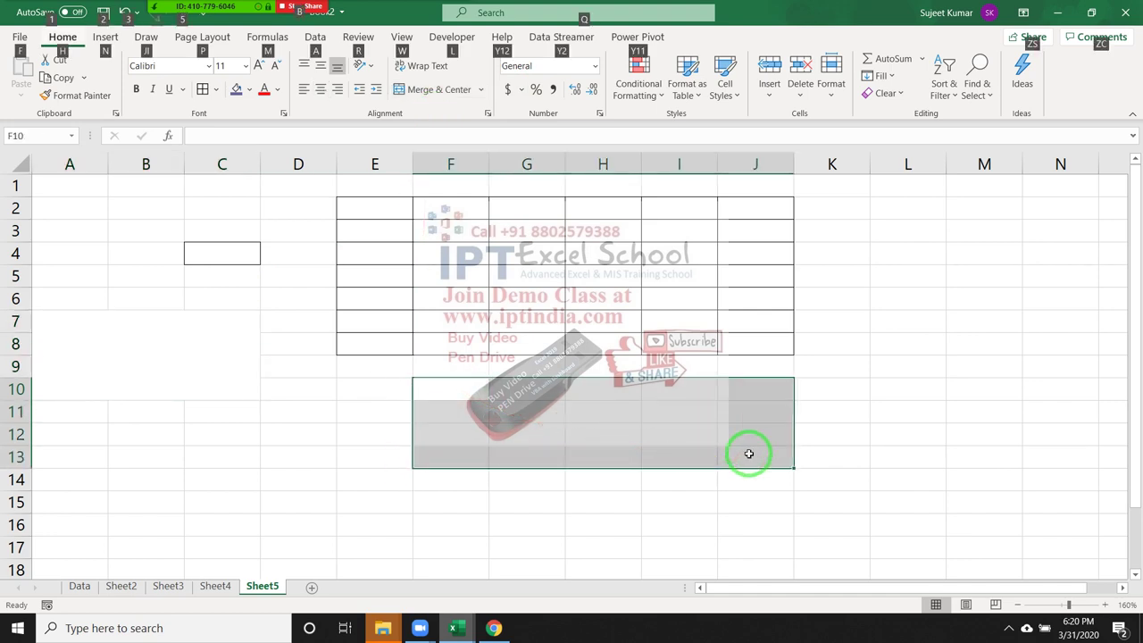
key("h")
key("m")
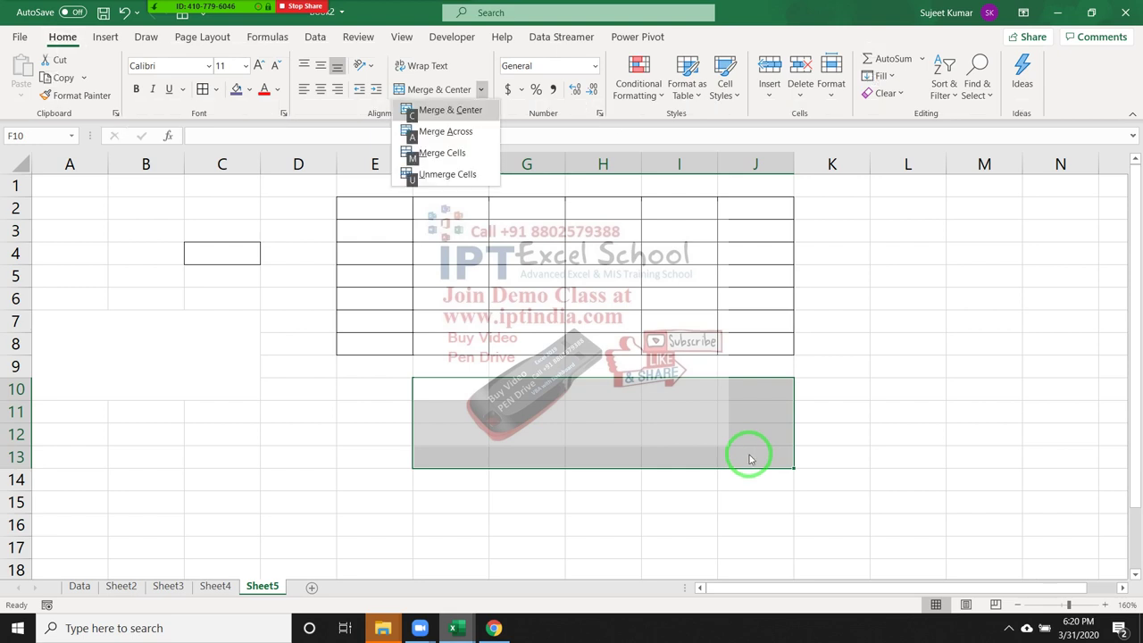
key("c")
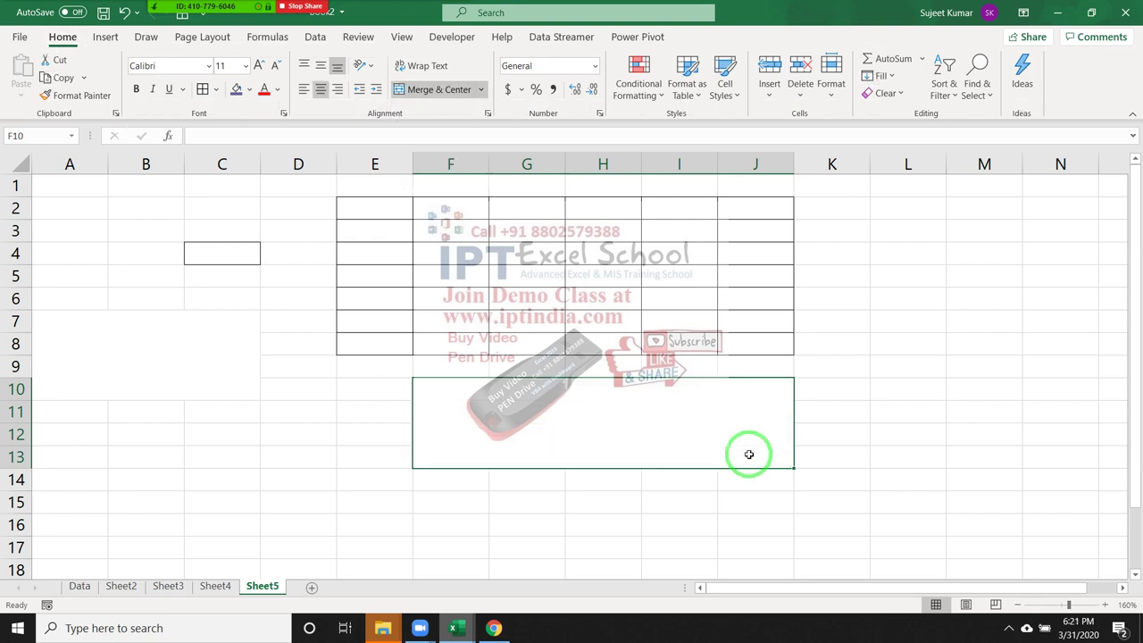
left_click(294, 501)
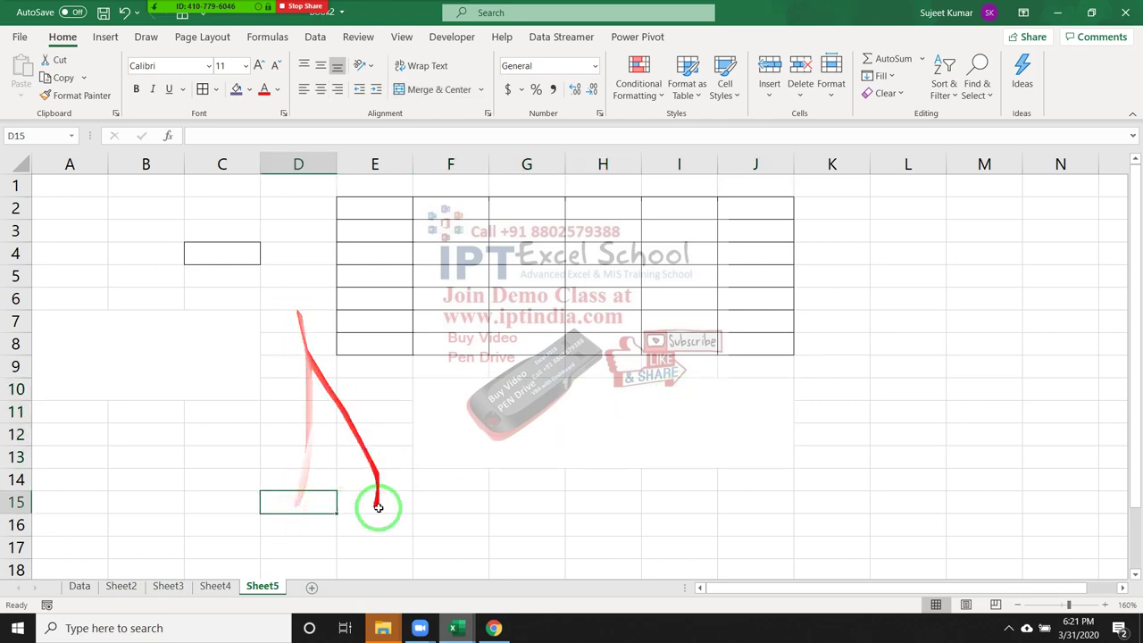
Add a blank Sheet6 after Sheet5 and dismiss two chat notifications.
left_click(80, 586)
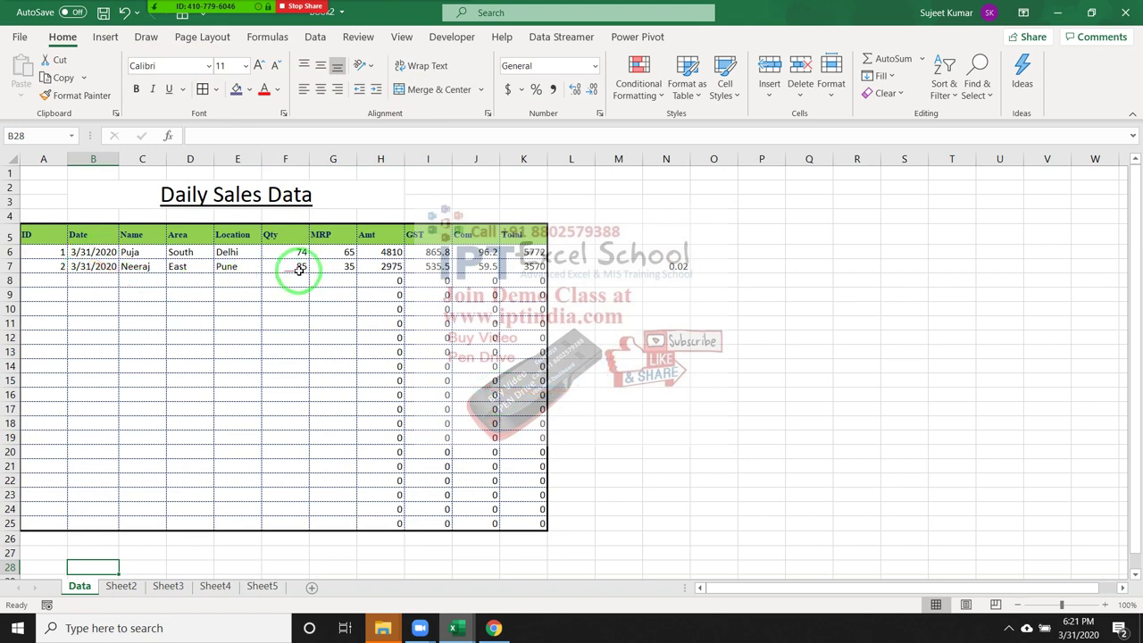
left_click(276, 586)
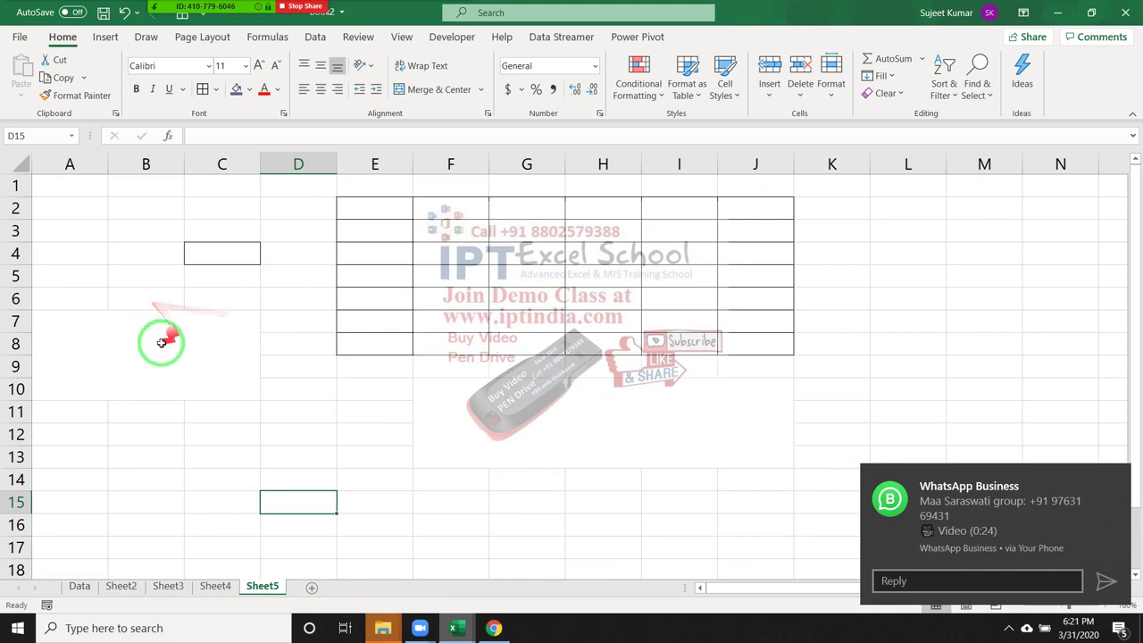
left_click(311, 587)
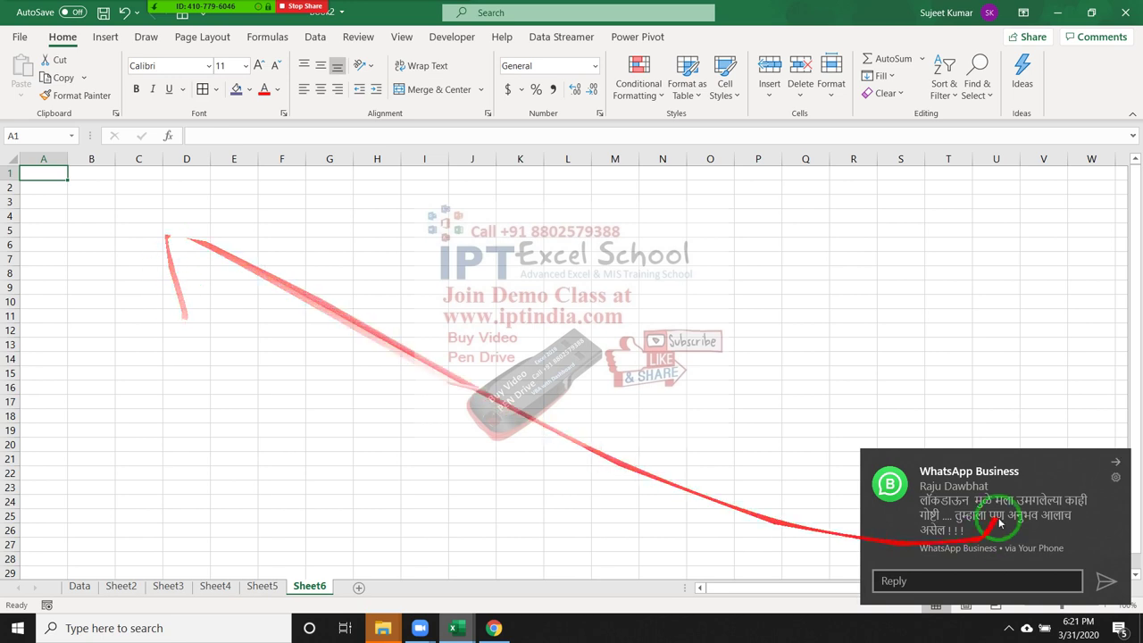
mouse_move(1076, 471)
left_click(1116, 462)
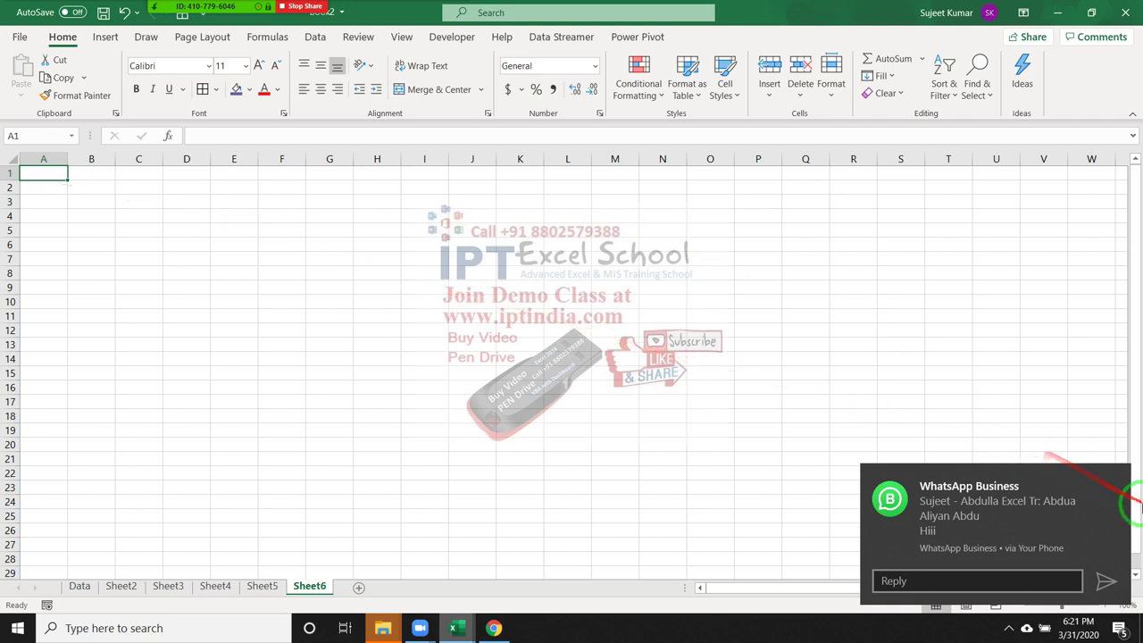
left_click(1114, 479)
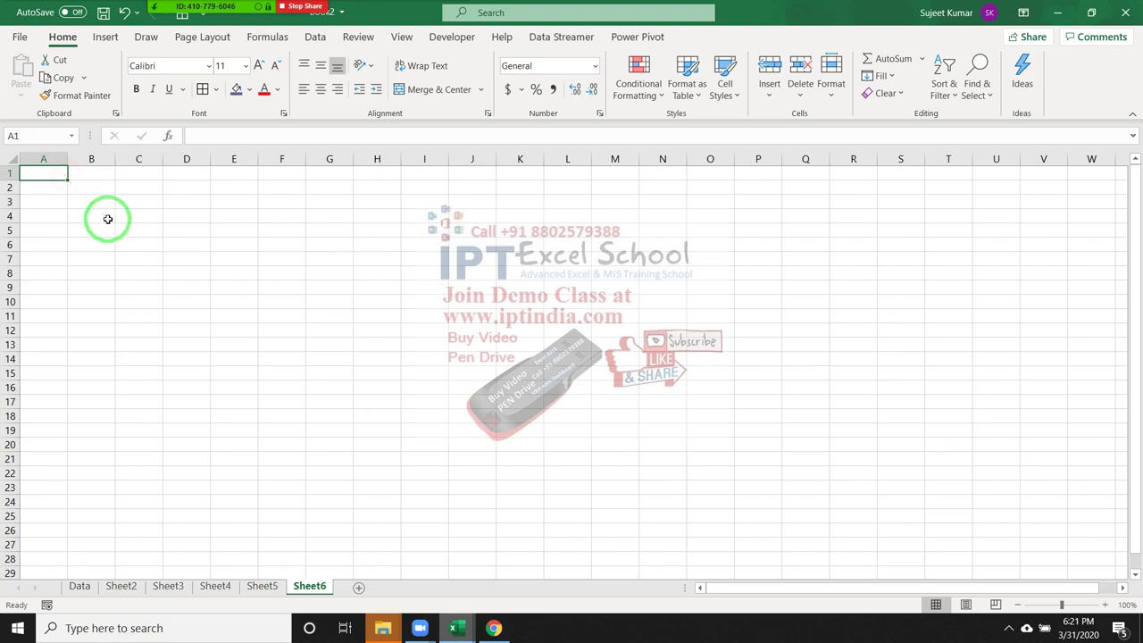
Enter a 'Name' header in A1 and three people's full names in A2:A4, then autofit column A.
type("Name")
key("Return")
type("Puj")
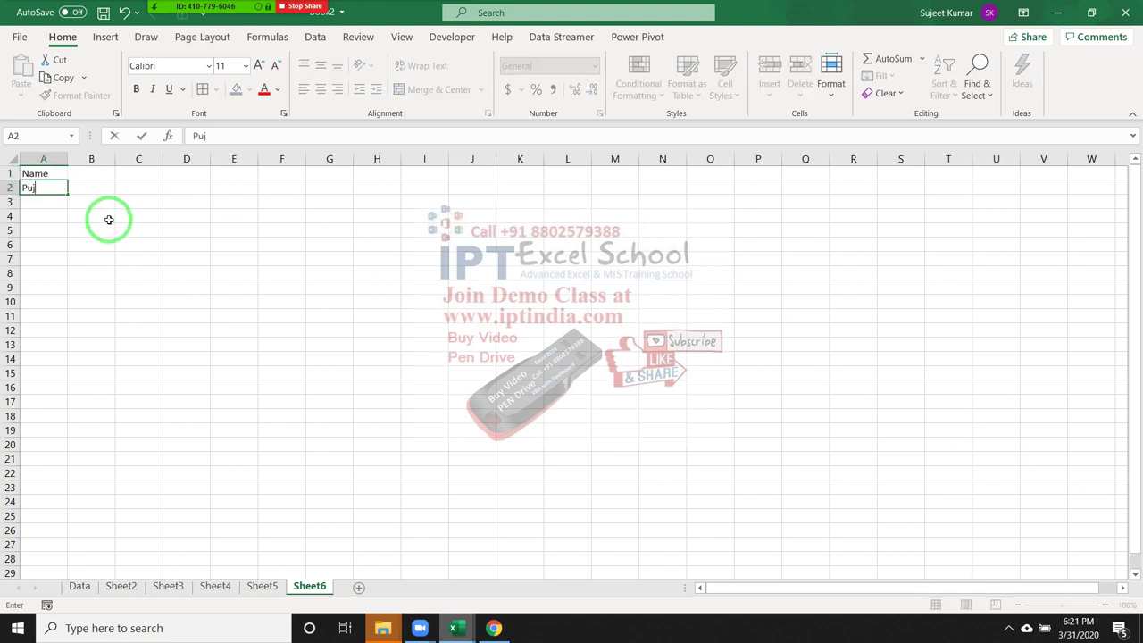
type("a")
key("Return")
key("Up")
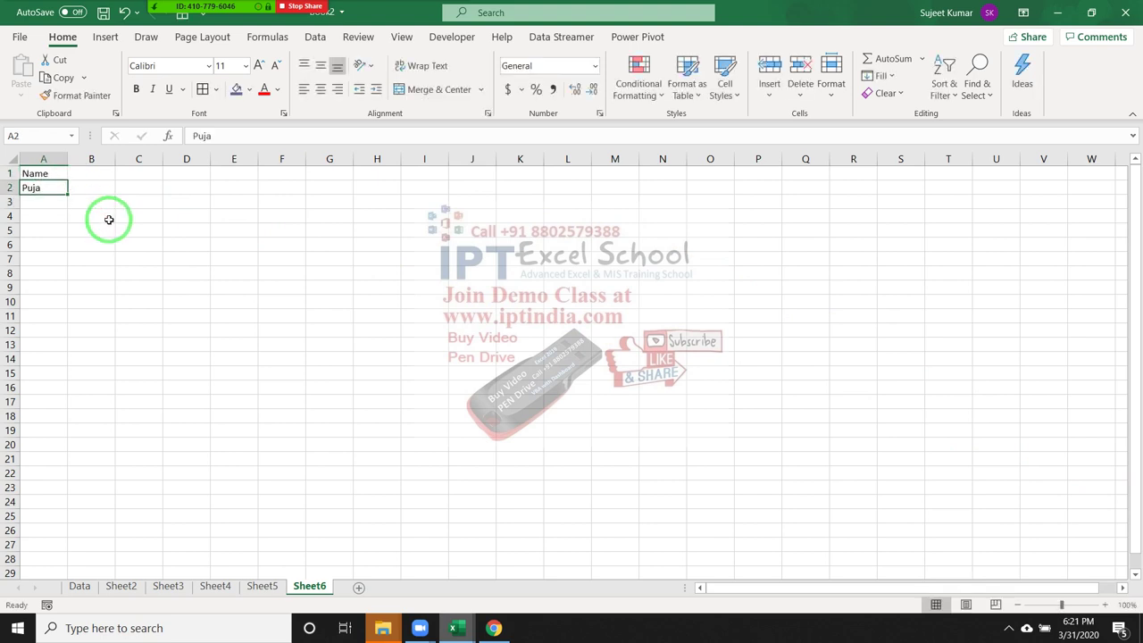
type("Puja Sin")
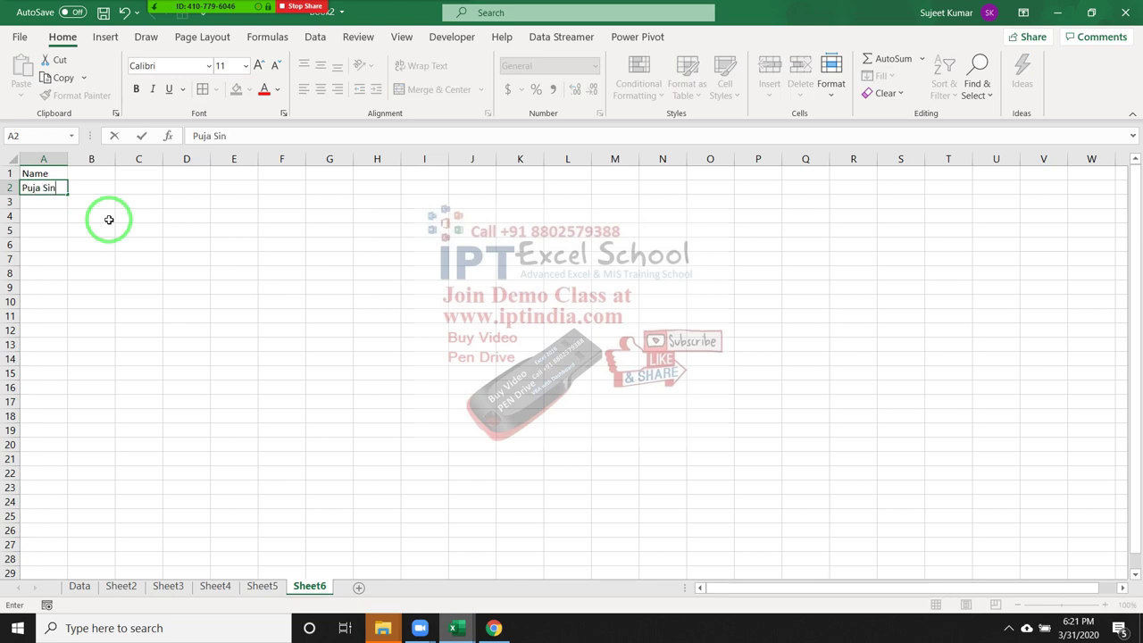
type("gh")
key("Return")
type("Ravi Var")
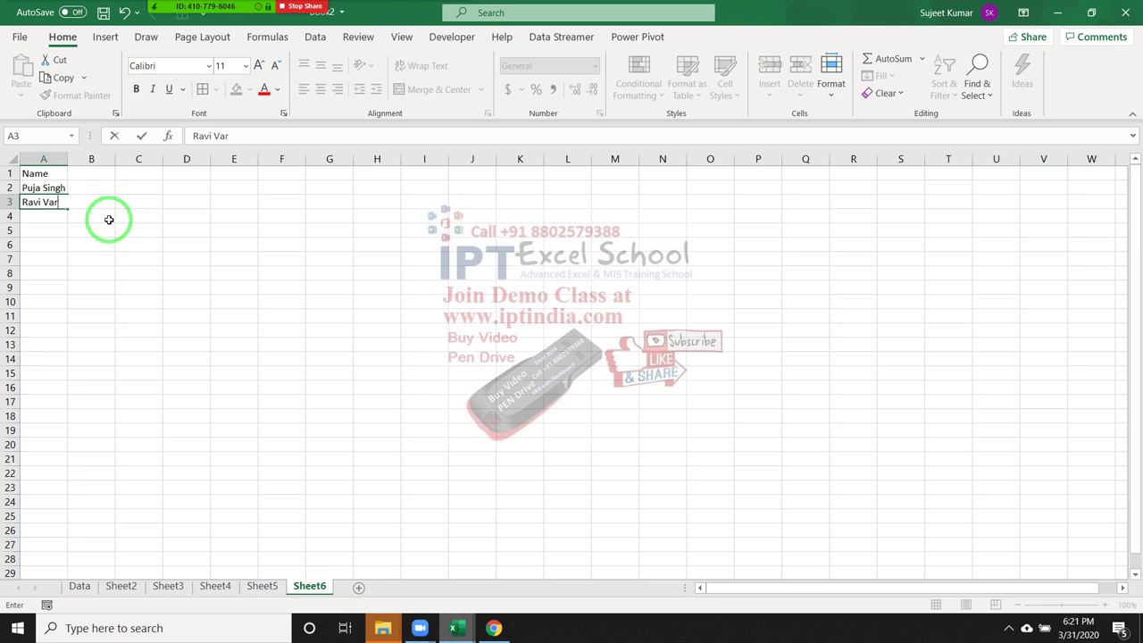
type("ma")
key("Return")
type("Neer")
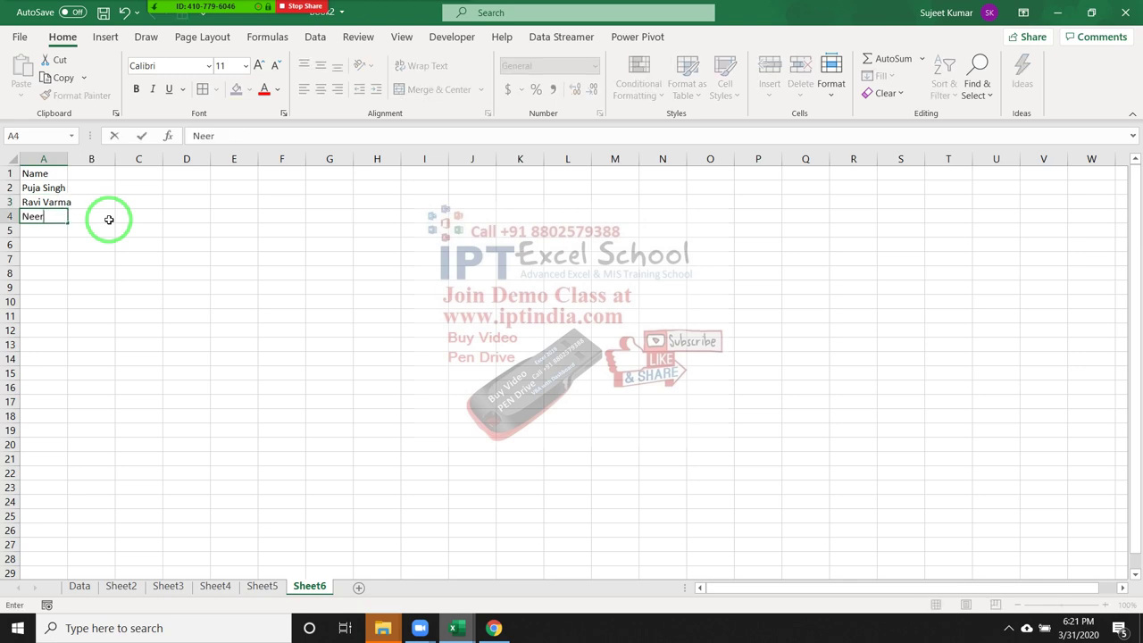
type(" Bh")
type("atiy")
type("atia")
key("Return")
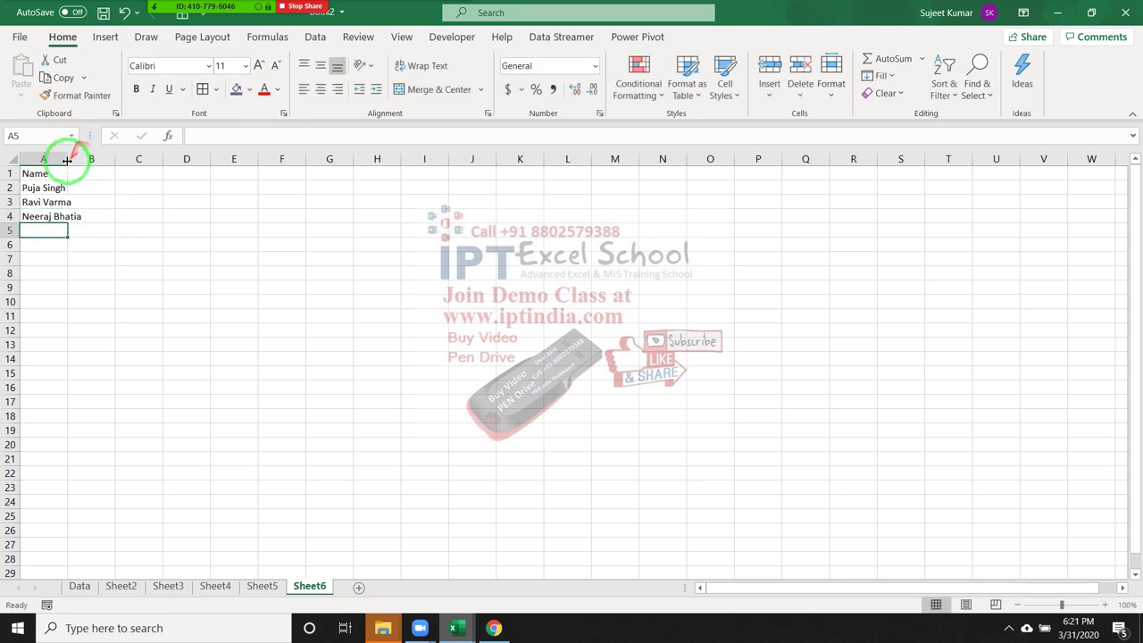
double_click(67, 159)
left_click(95, 168)
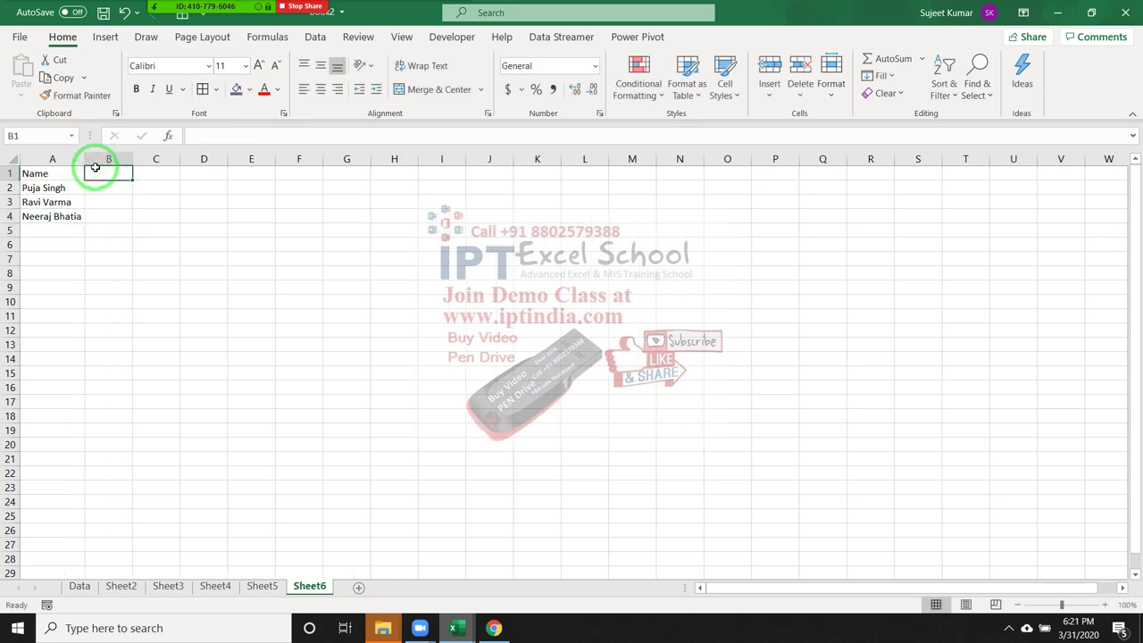
Enter the headers F and L in B1 and C1.
type("F")
key("Tab")
type("L")
key("Return")
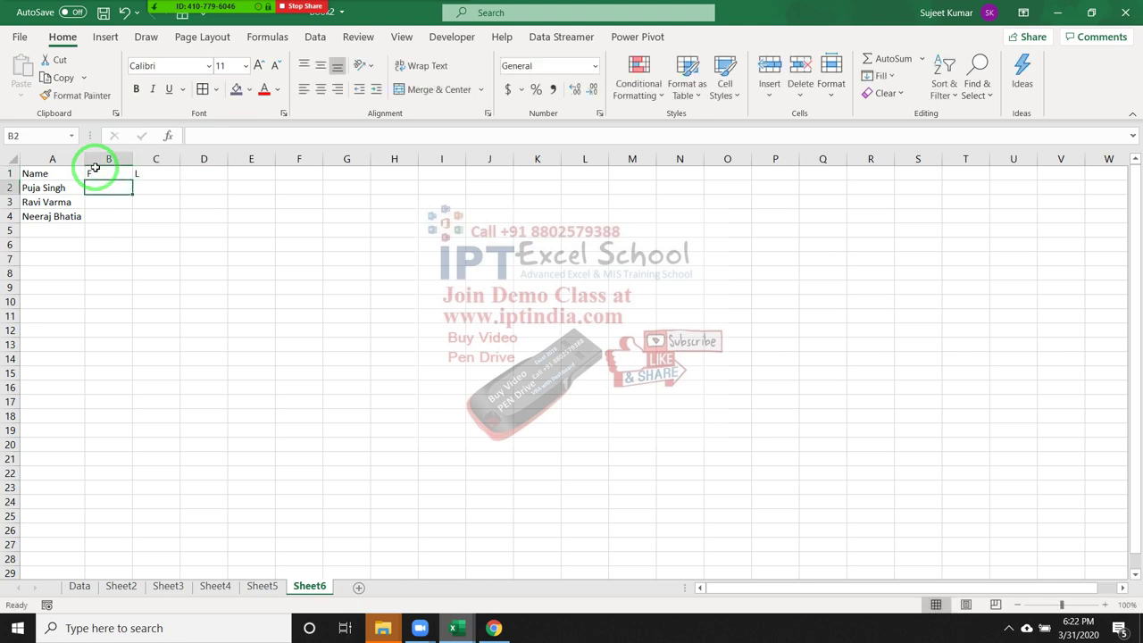
Try Flash Fill on column B with Alt, A, F, F, then undo it and the C1 header.
key("alt")
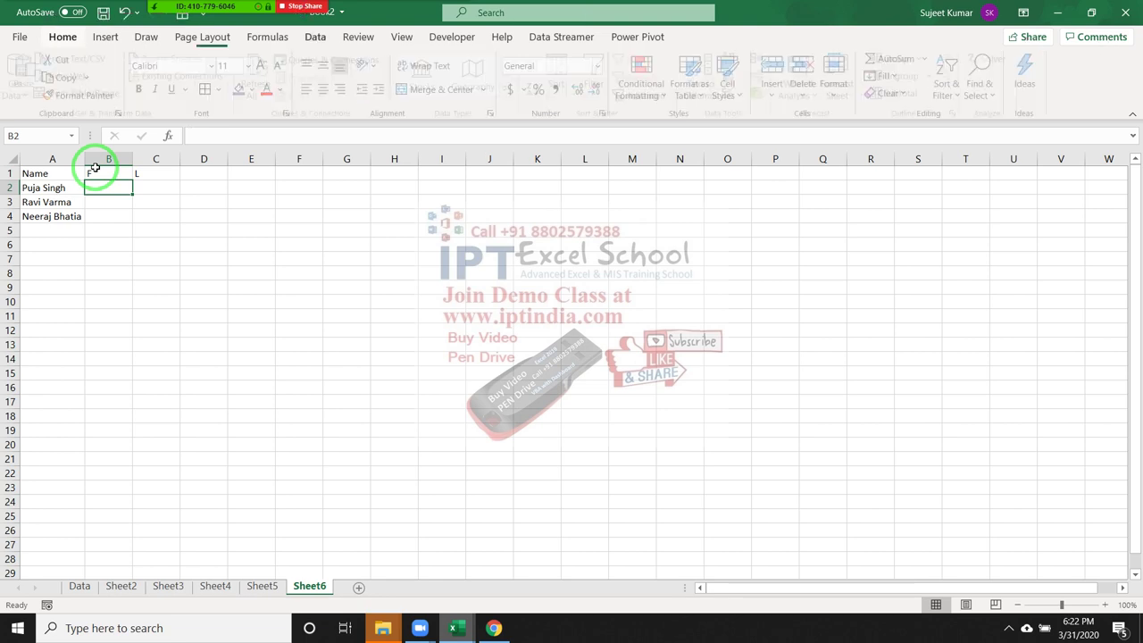
key("a")
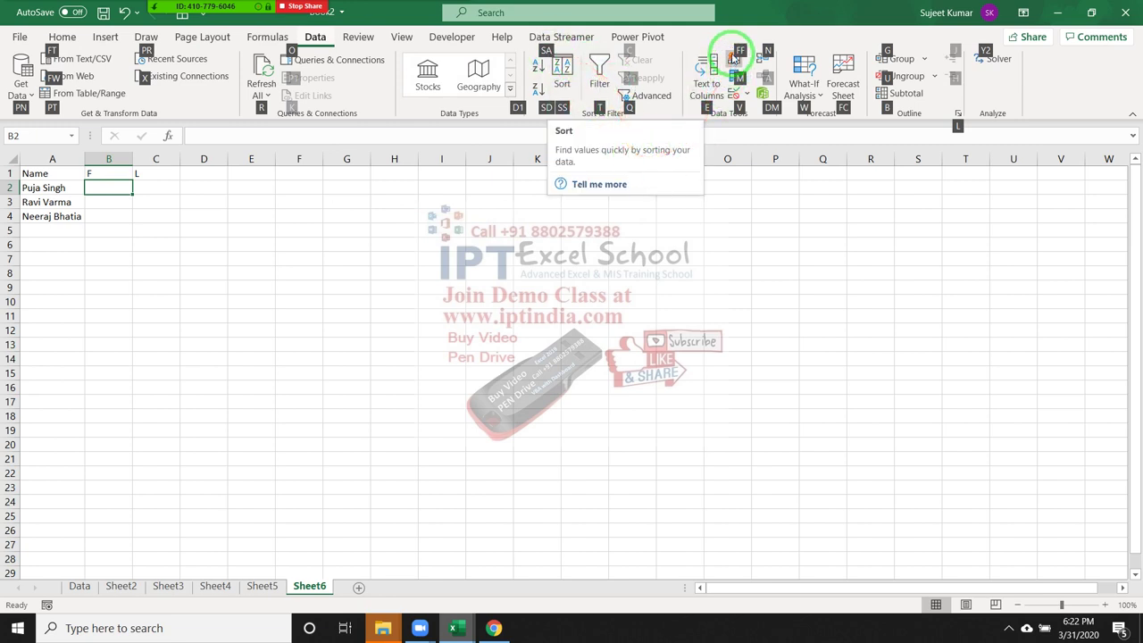
key("f")
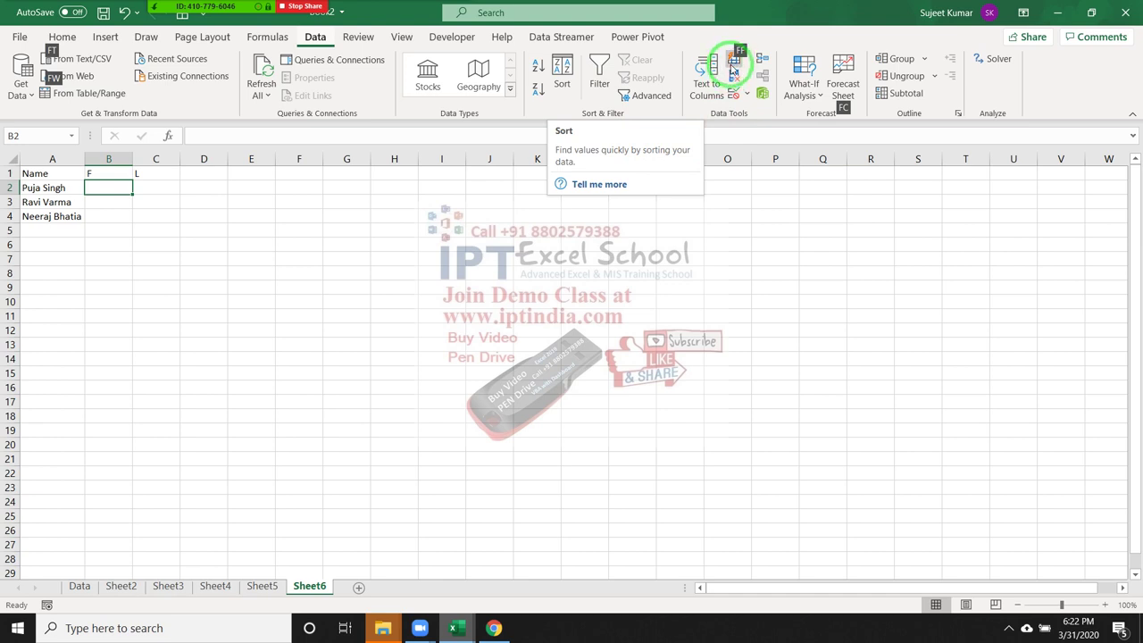
key("f")
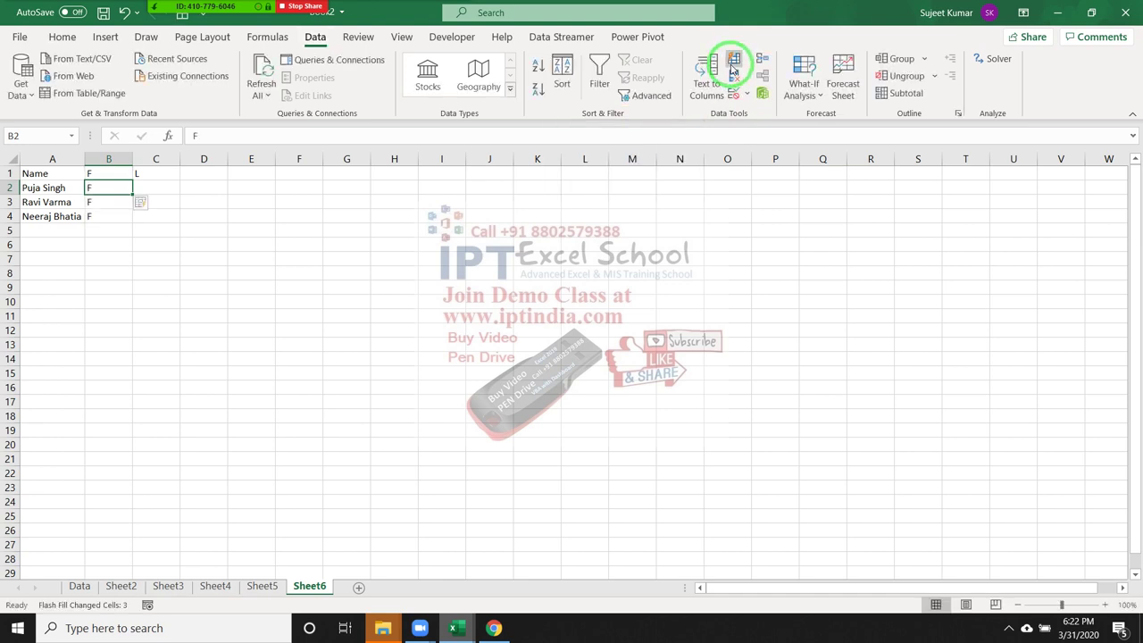
key("ctrl+z")
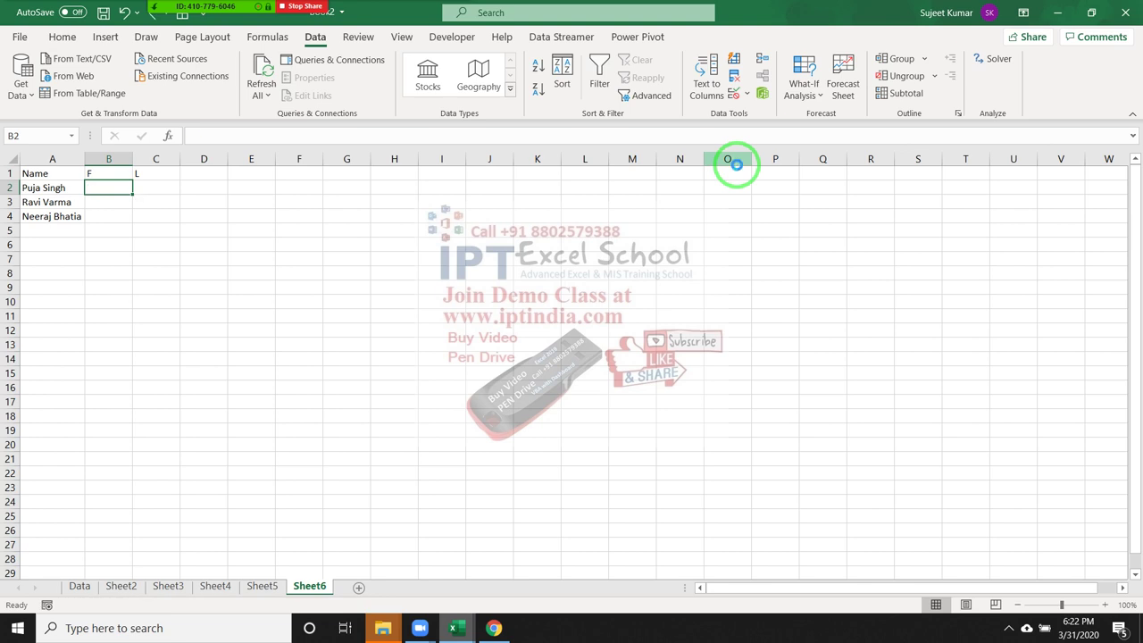
key("ctrl+z")
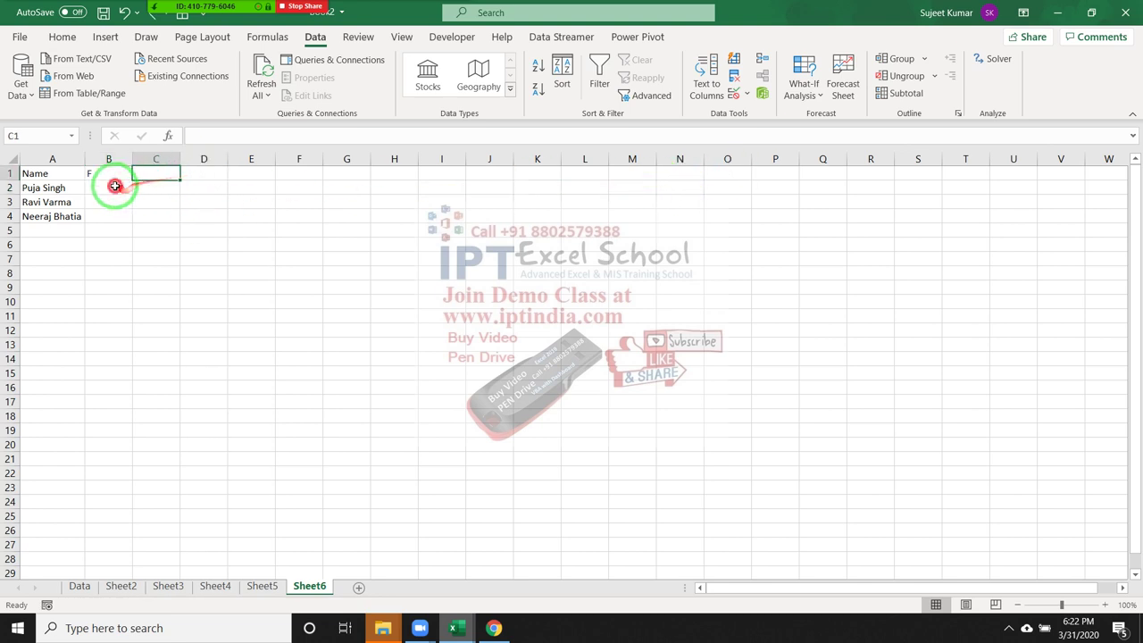
Type a first-name example in B2 and Flash Fill the remaining first names.
left_click(115, 186)
type("Puja")
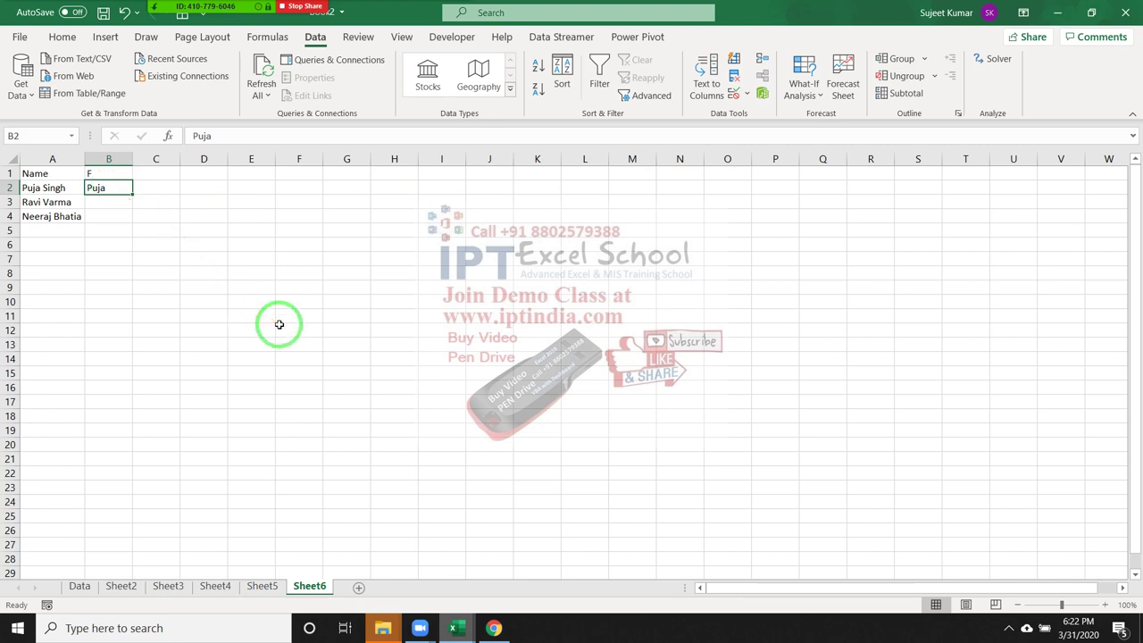
key("alt")
key("a")
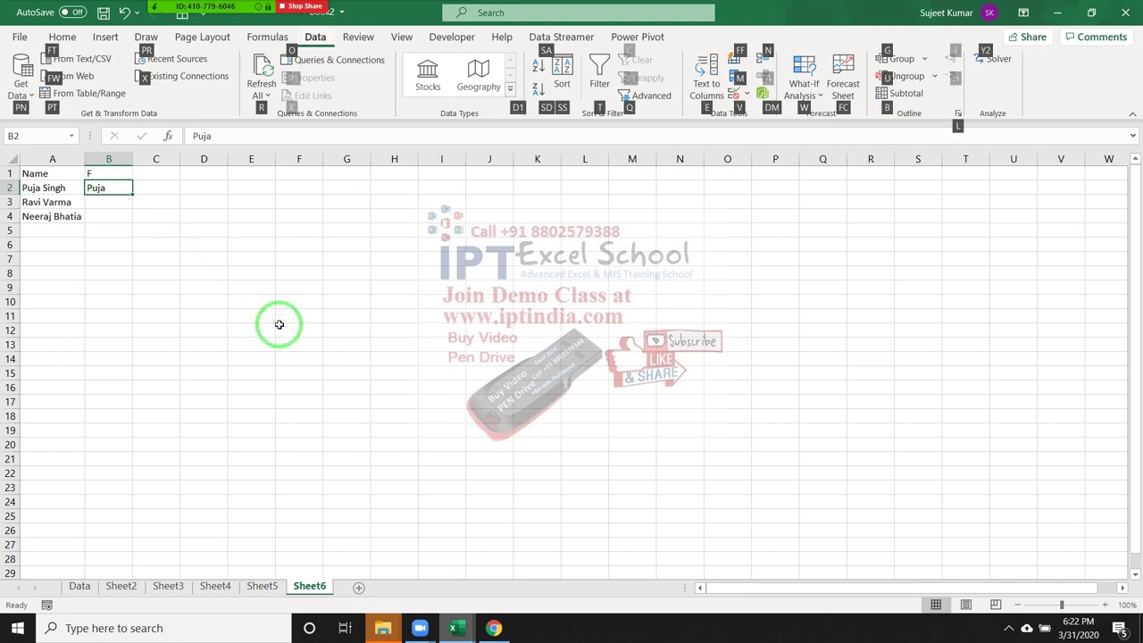
key("f")
key("f")
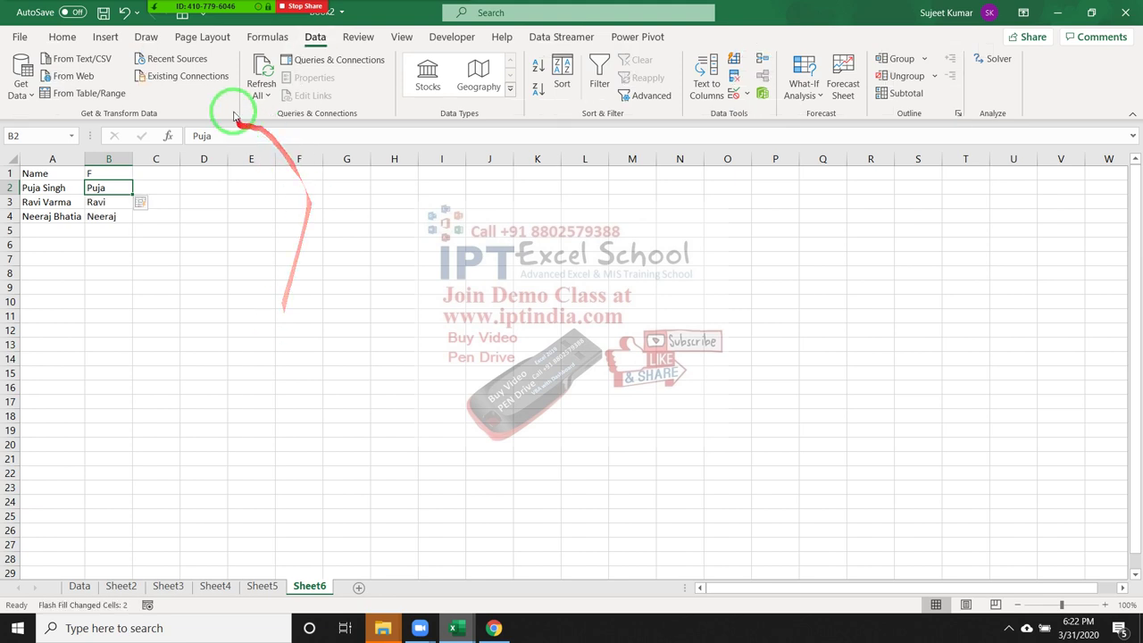
left_click(167, 186)
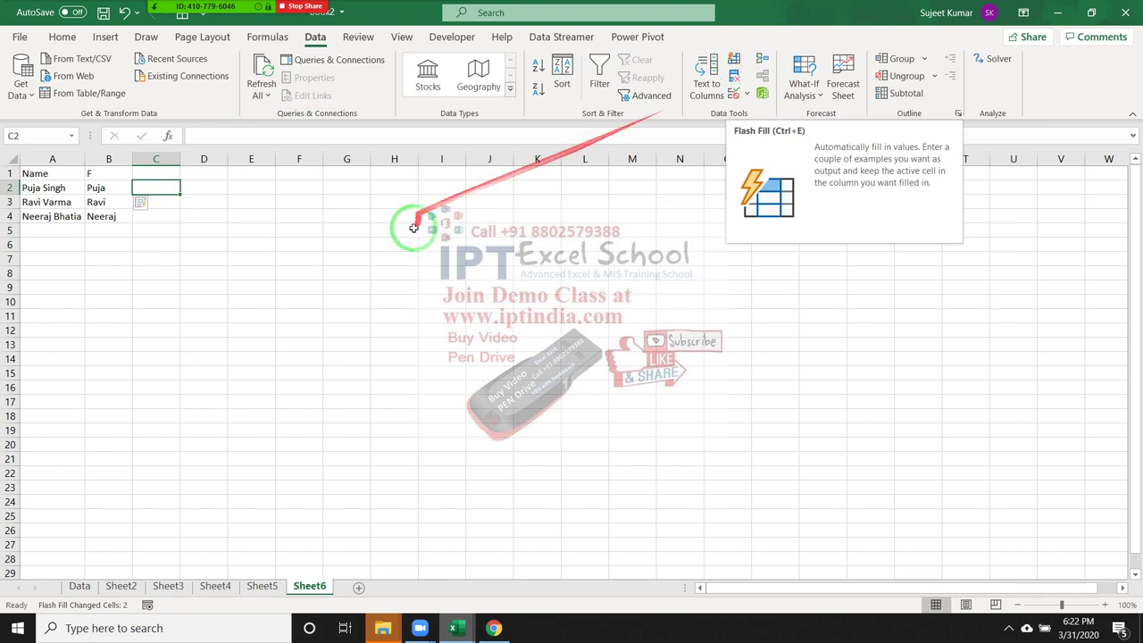
Type a surname example in C2 and Flash Fill C3:C4 with Ctrl+E.
type("Sin")
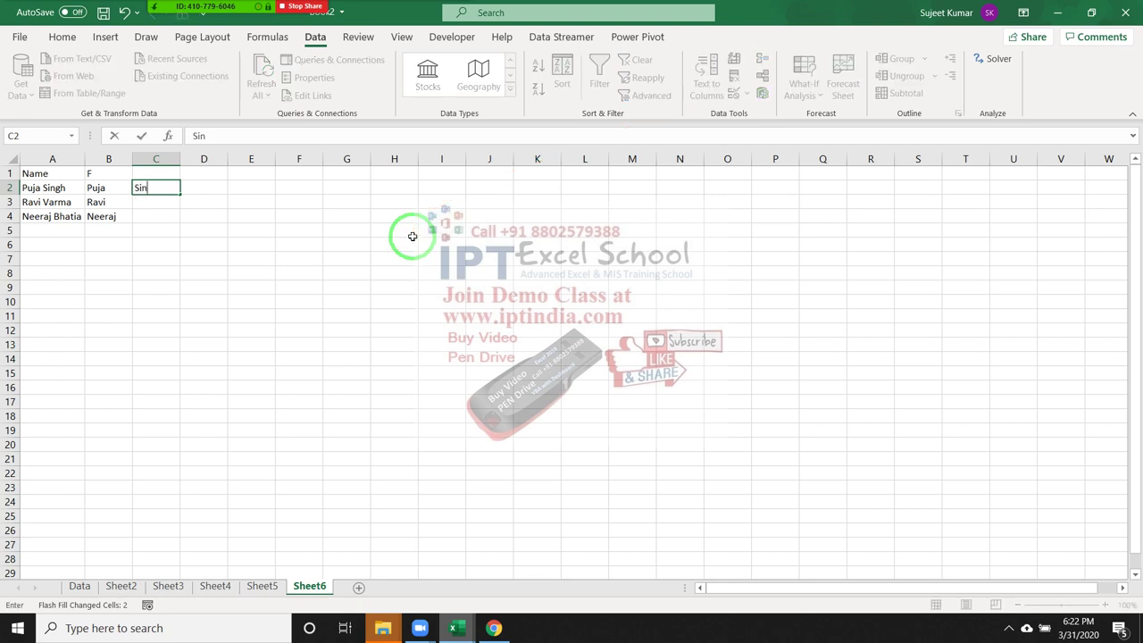
type("gh")
key("Return")
key("Up")
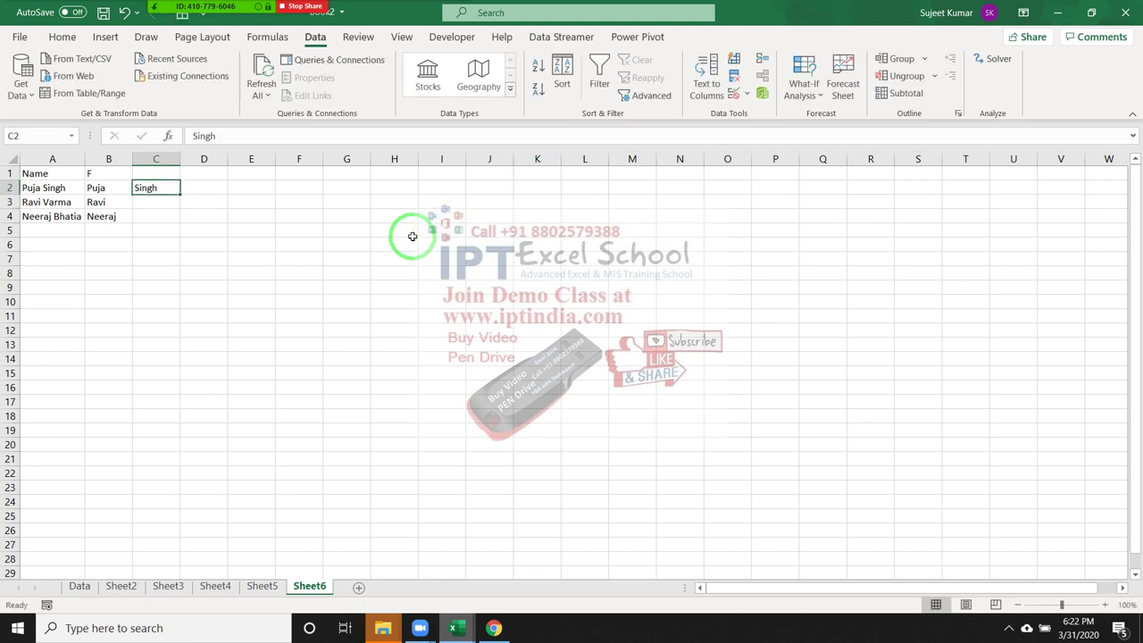
key("ctrl+e")
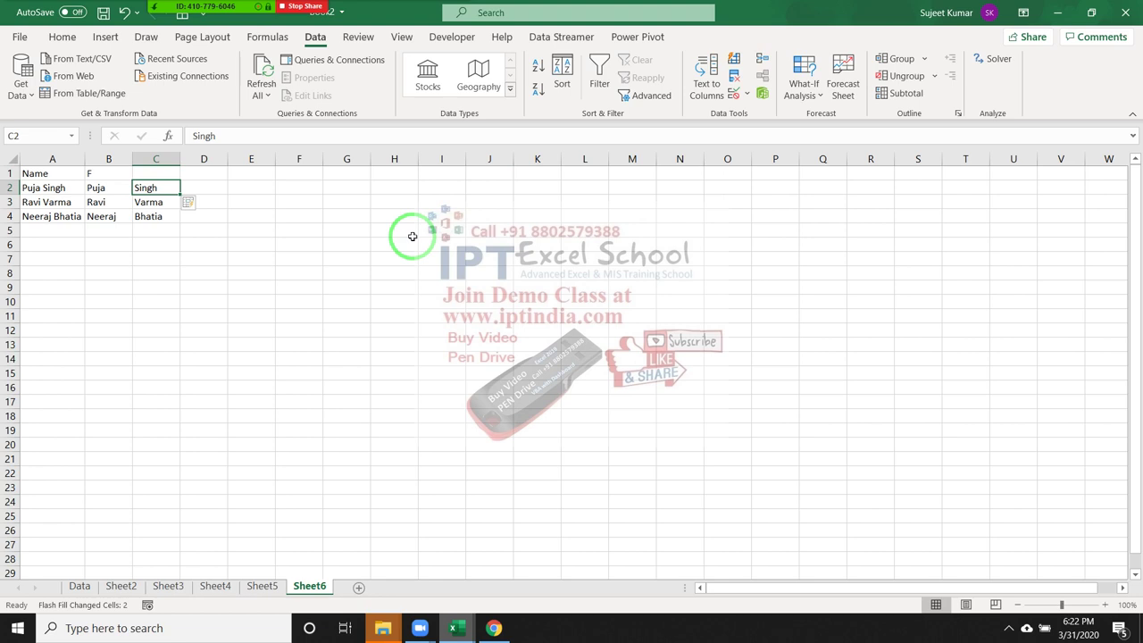
key("alt")
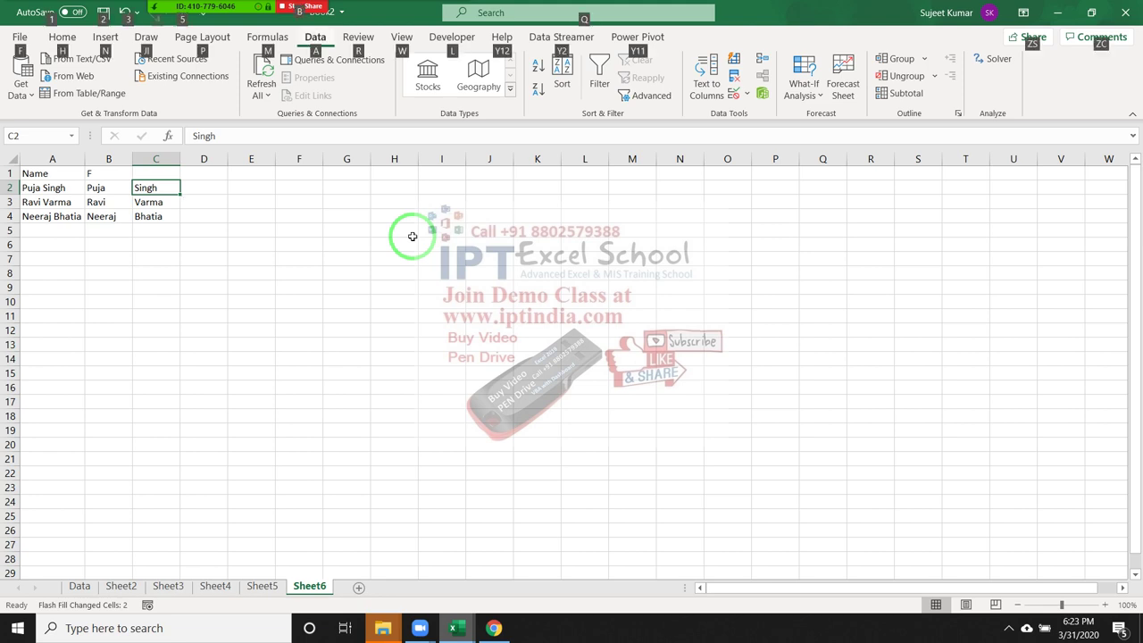
Select empty cell H5 and bring up its context menu.
left_click(412, 237)
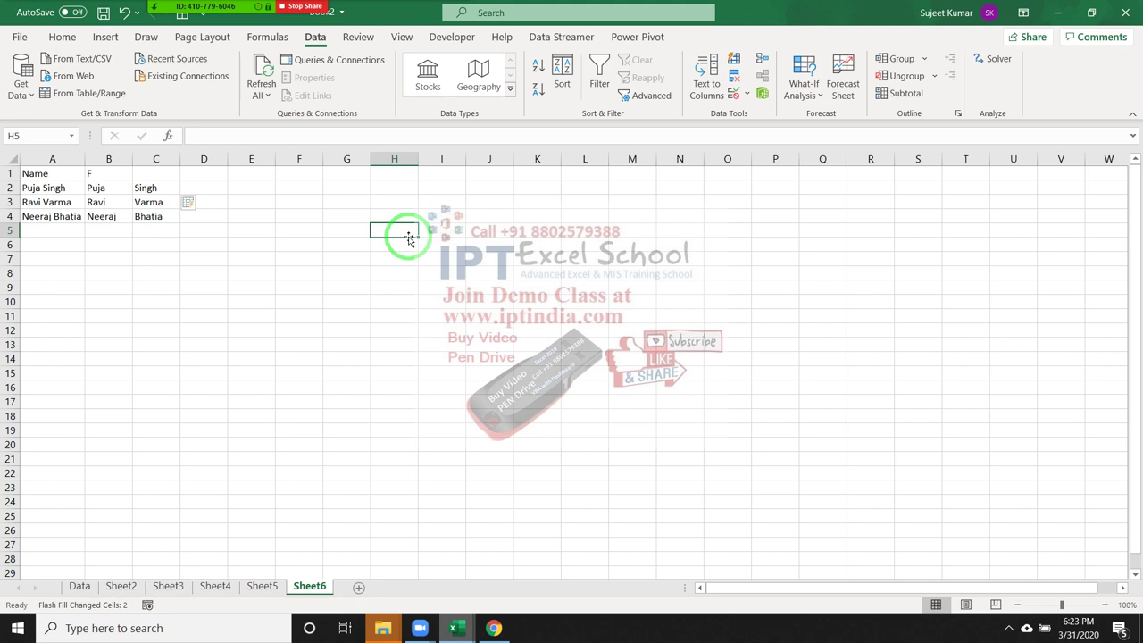
right_click(410, 239)
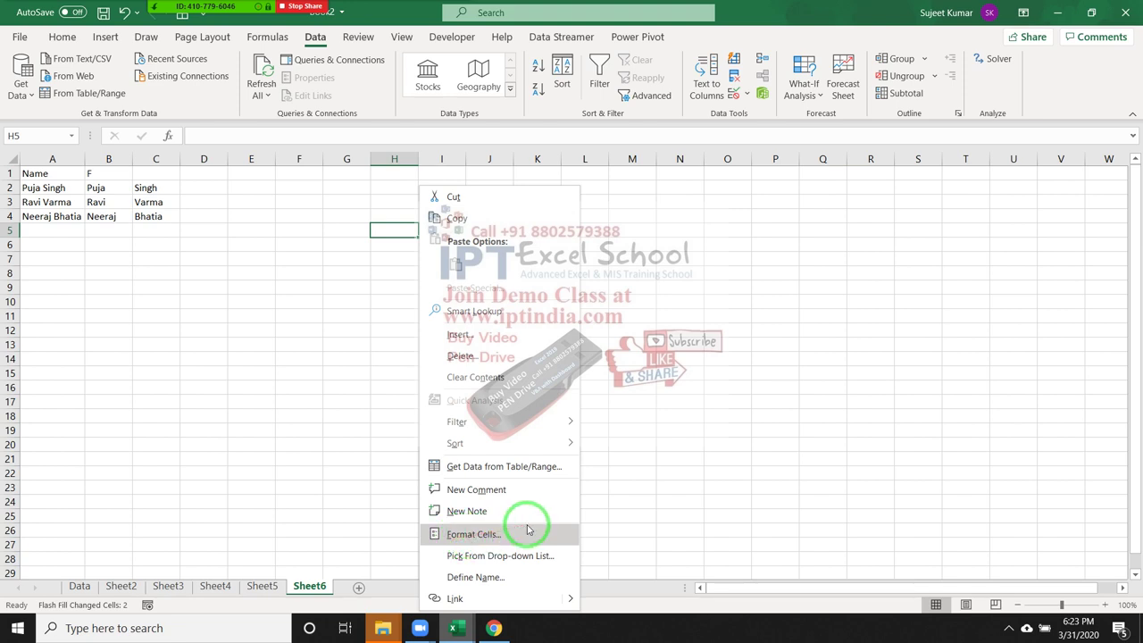
Open Format Cells and browse the Number categories, ending on the 14-Mar-12 date format.
left_click(528, 532)
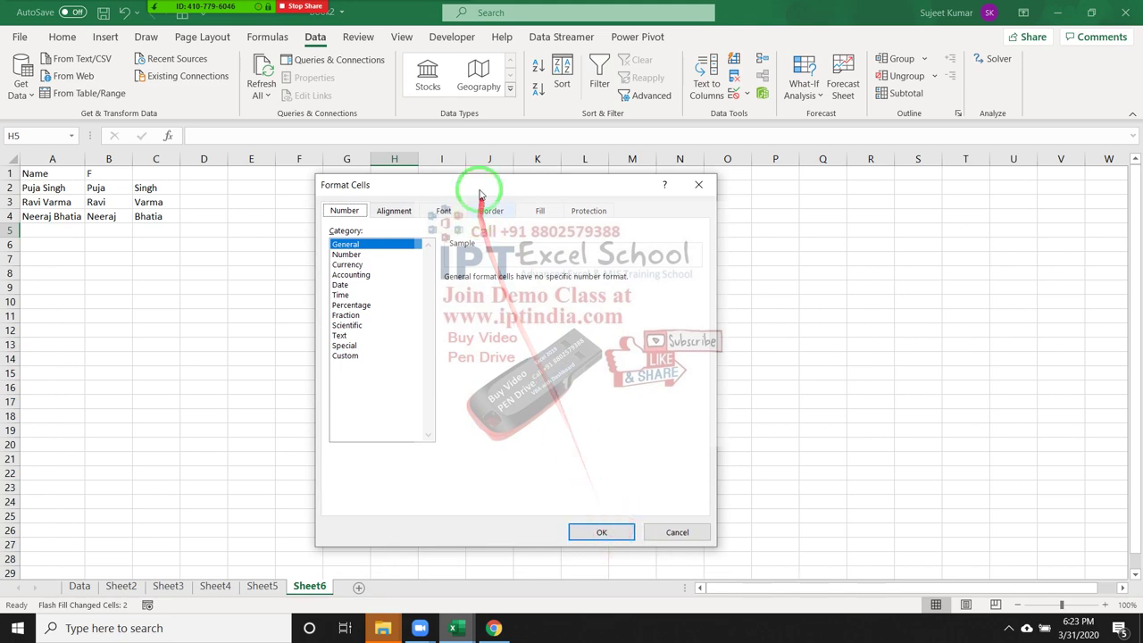
mouse_move(485, 183)
left_mouse_down()
mouse_move(387, 173)
mouse_move(430, 184)
left_mouse_up()
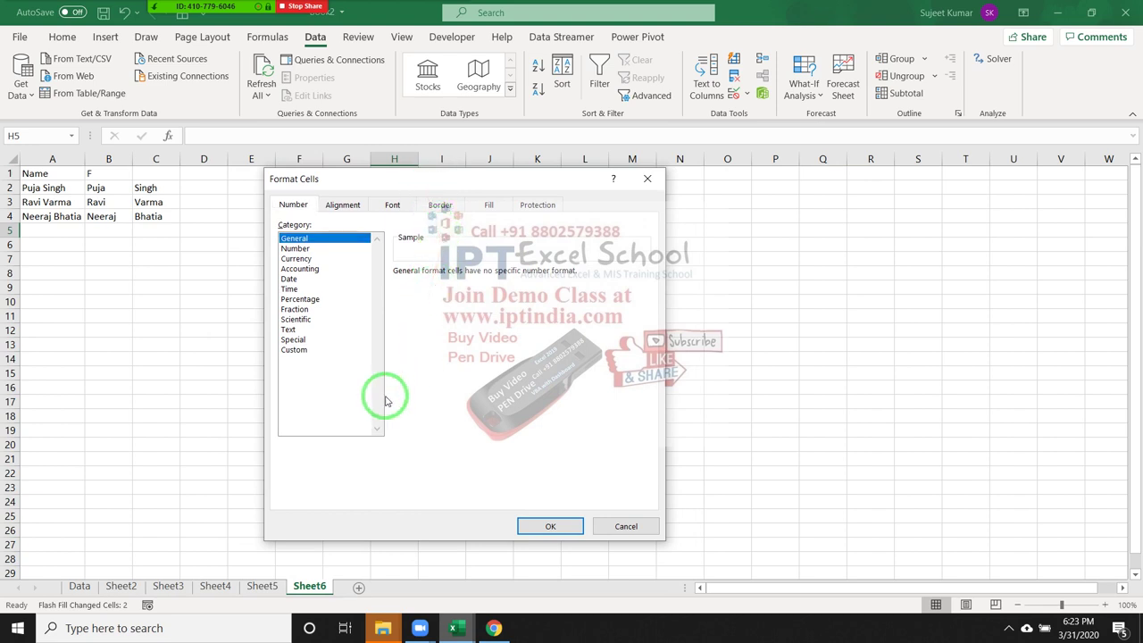
key("Down")
key("Down")
key("Down")
key("Down")
key("Down")
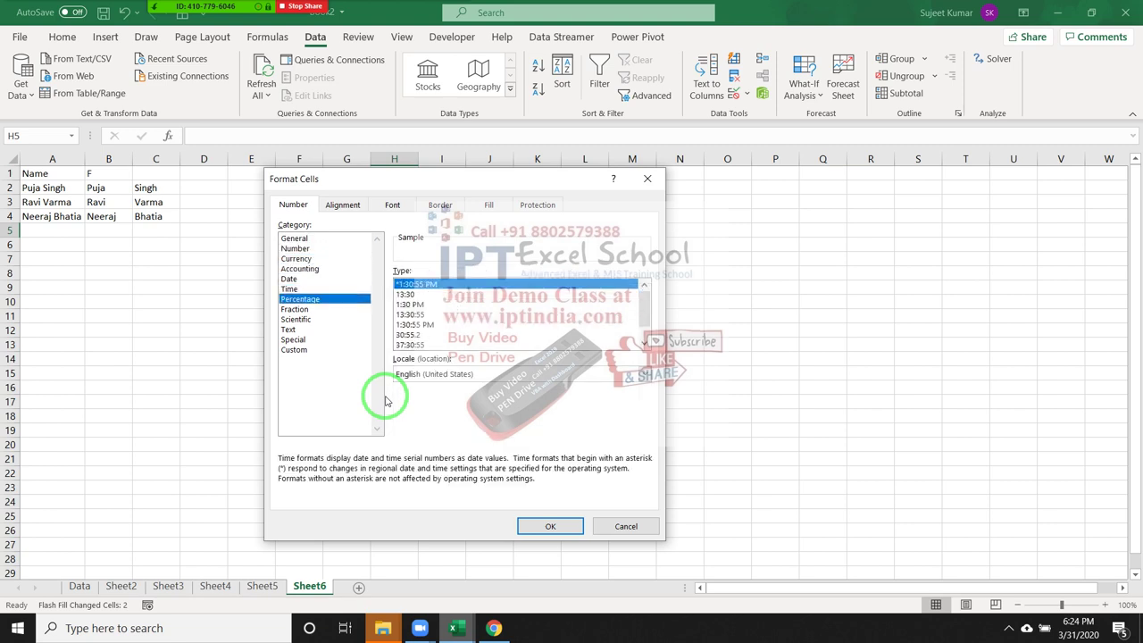
key("Down")
key("Up")
key("Up")
key("Up")
key("Up")
key("Up")
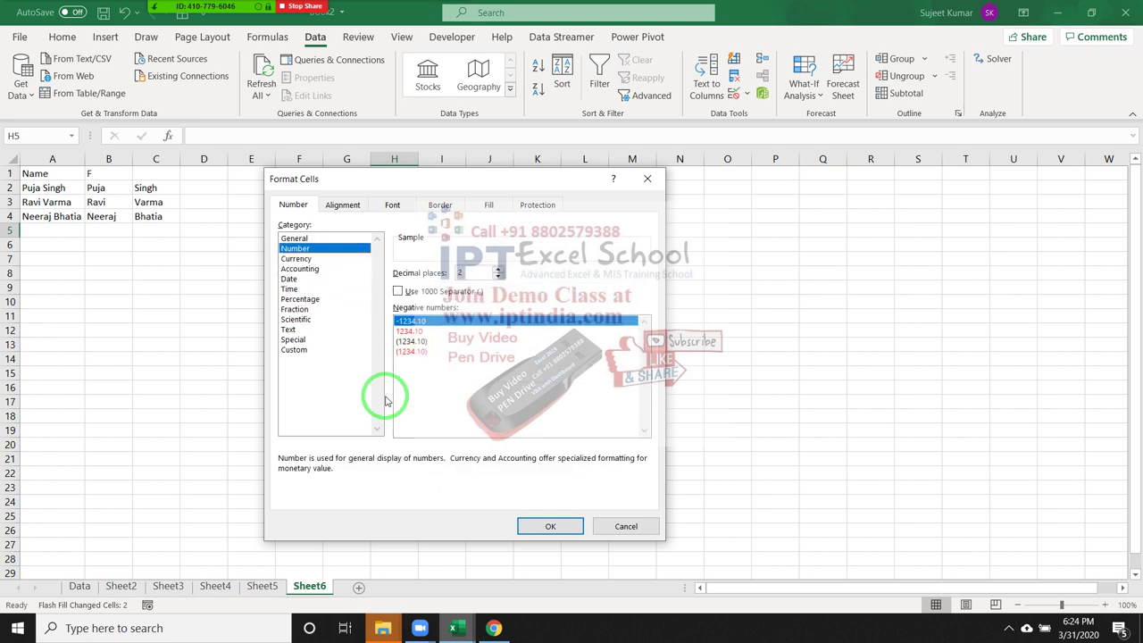
key("Down")
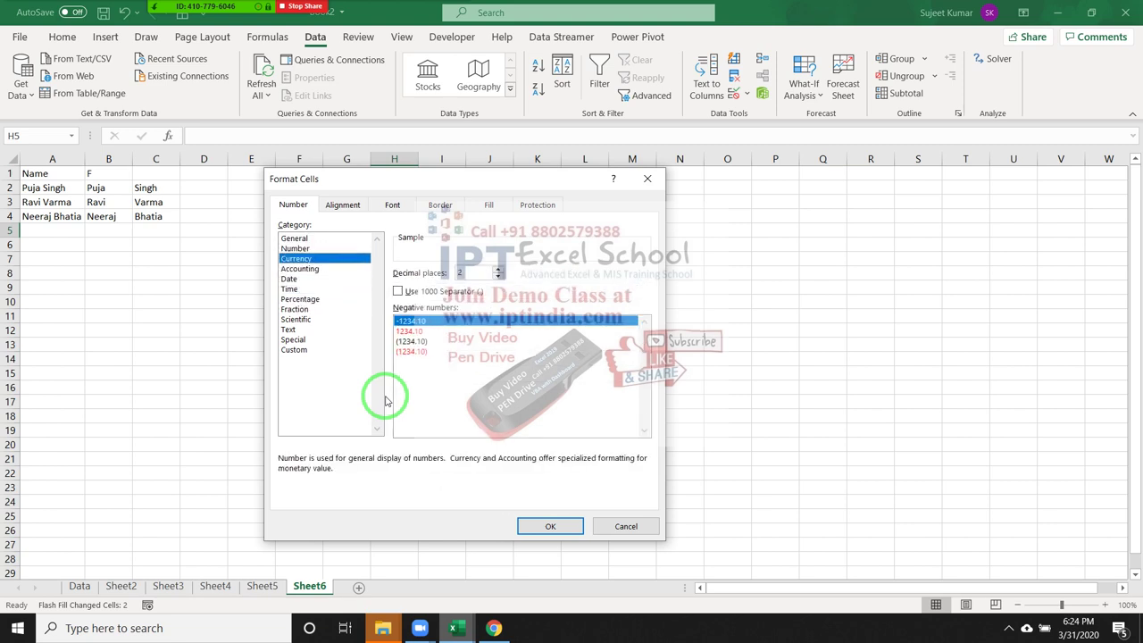
key("Up")
key("Down")
key("Down")
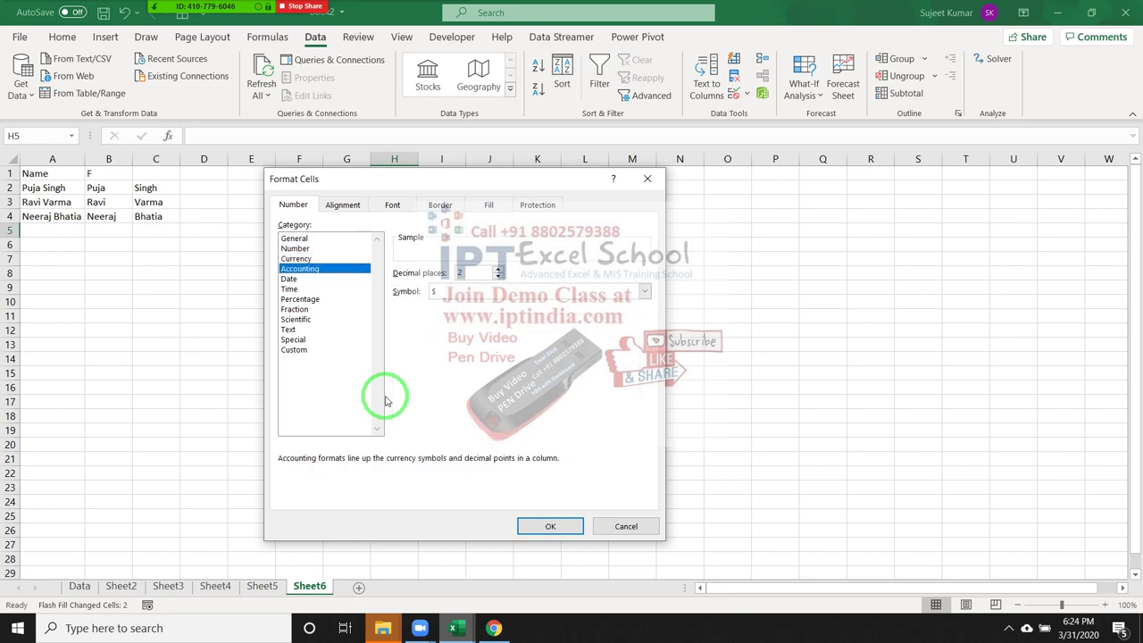
key("Down")
key("Up")
key("Up")
key("Up")
key("Down")
key("Down")
key("Down")
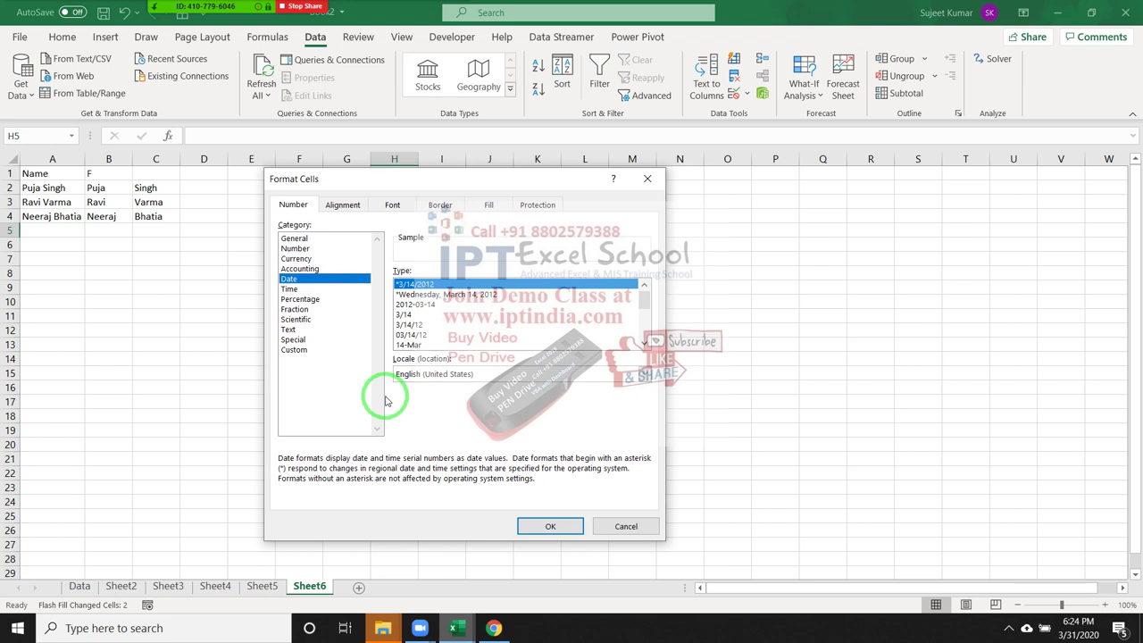
key("Down")
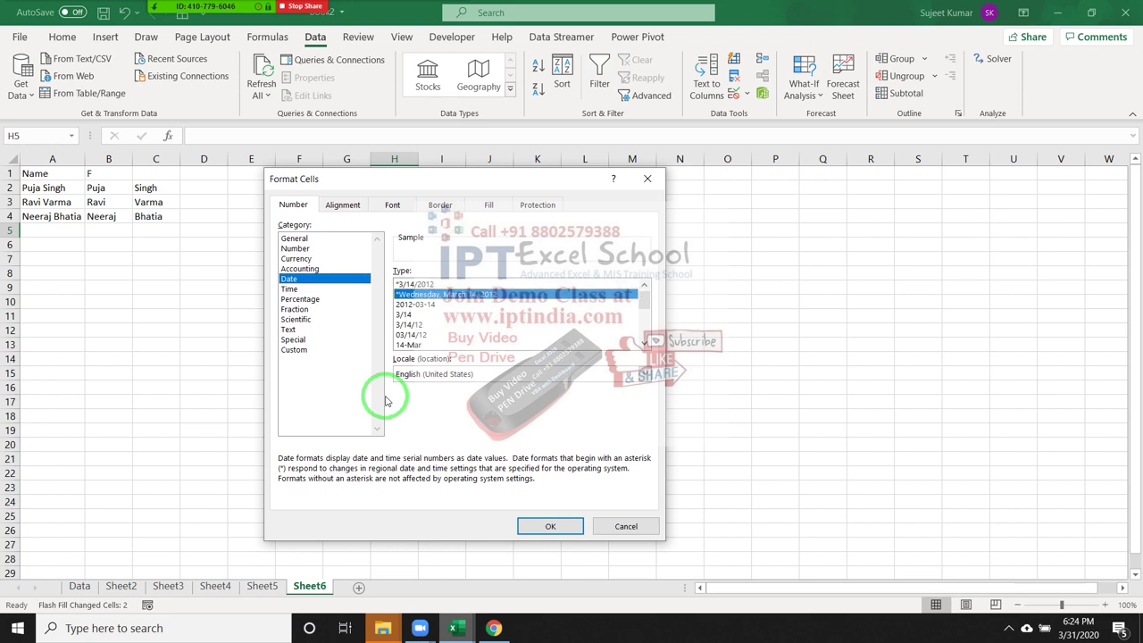
key("Down")
key("Down")
key("Down")
key("Down")
key("Down")
key("Up")
key("Up")
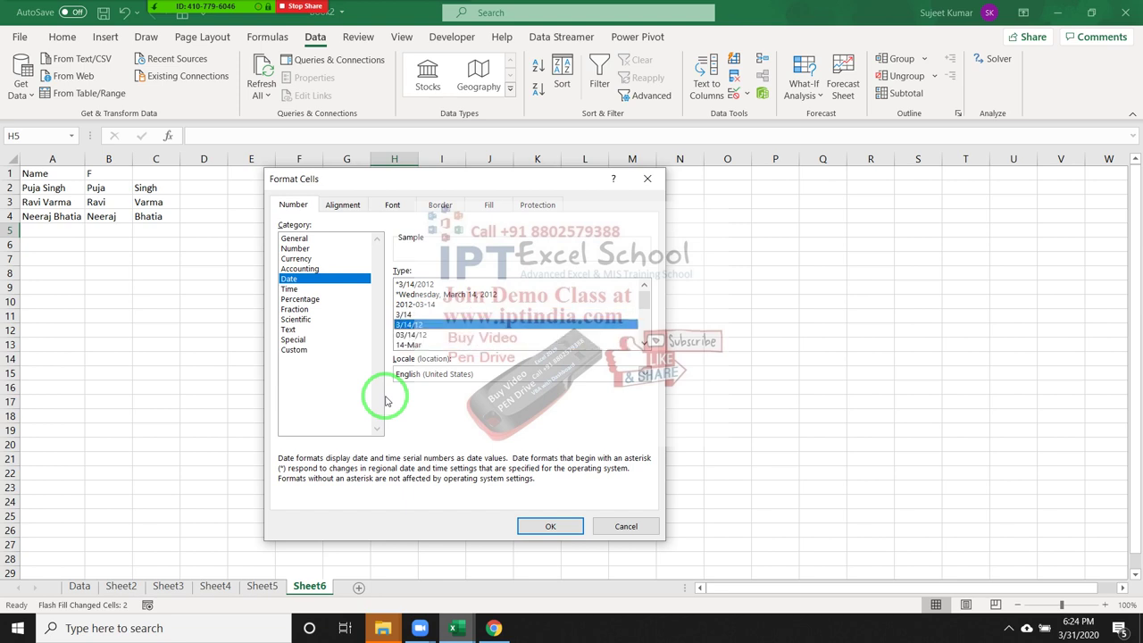
key("Up")
key("Down")
key("Down")
key("Down")
key("Down")
key("Up")
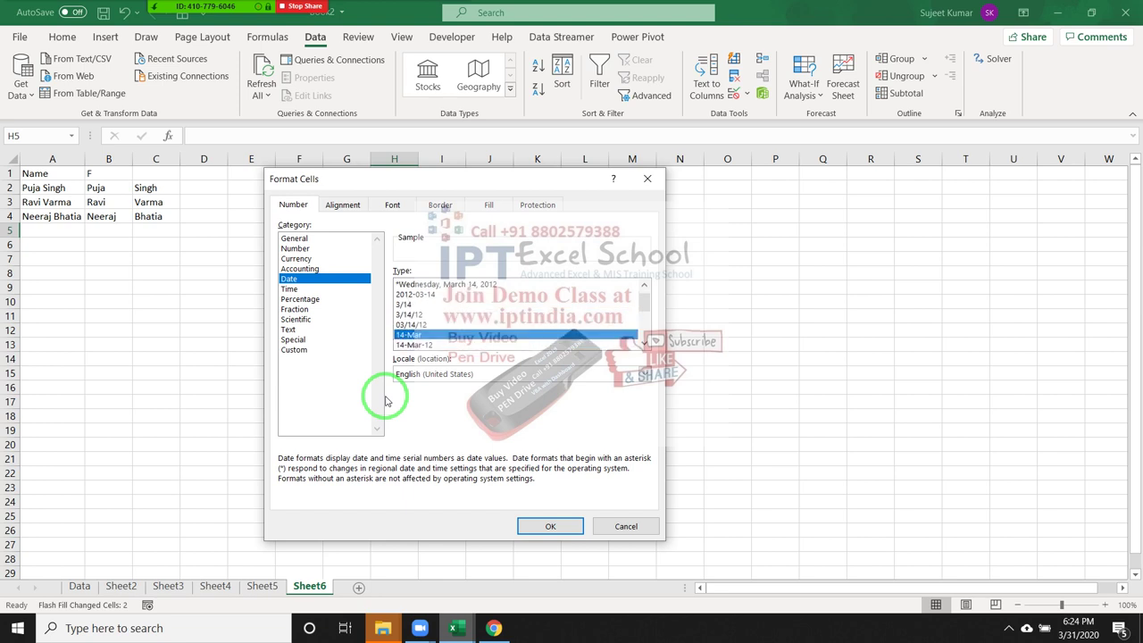
key("Down")
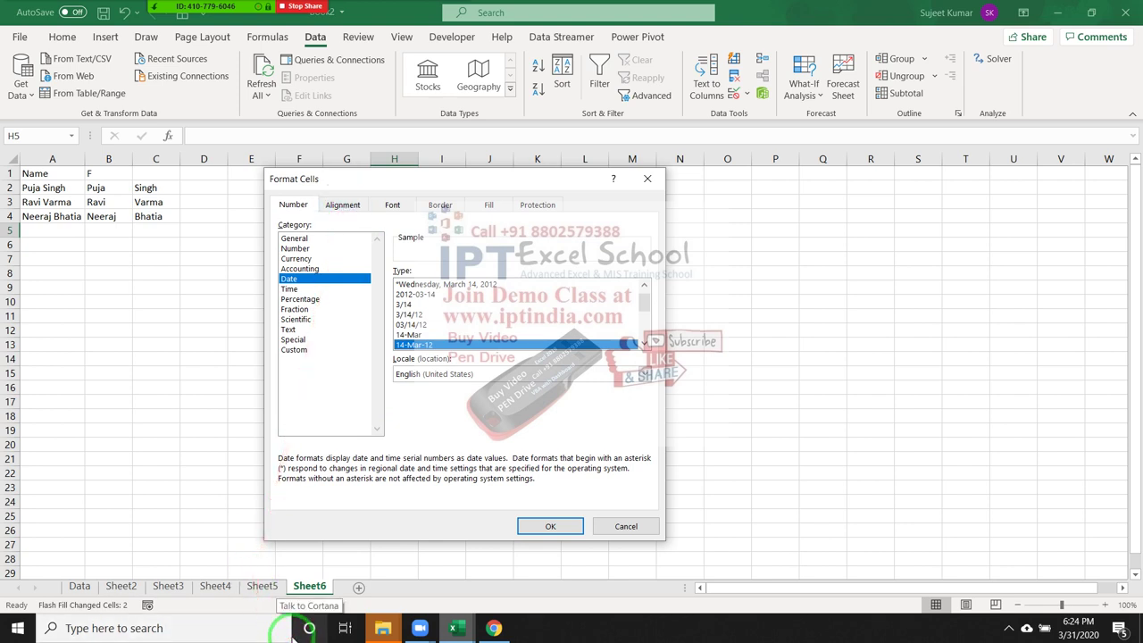
Look through the Alignment and Font tab options.
key("ctrl+Tab")
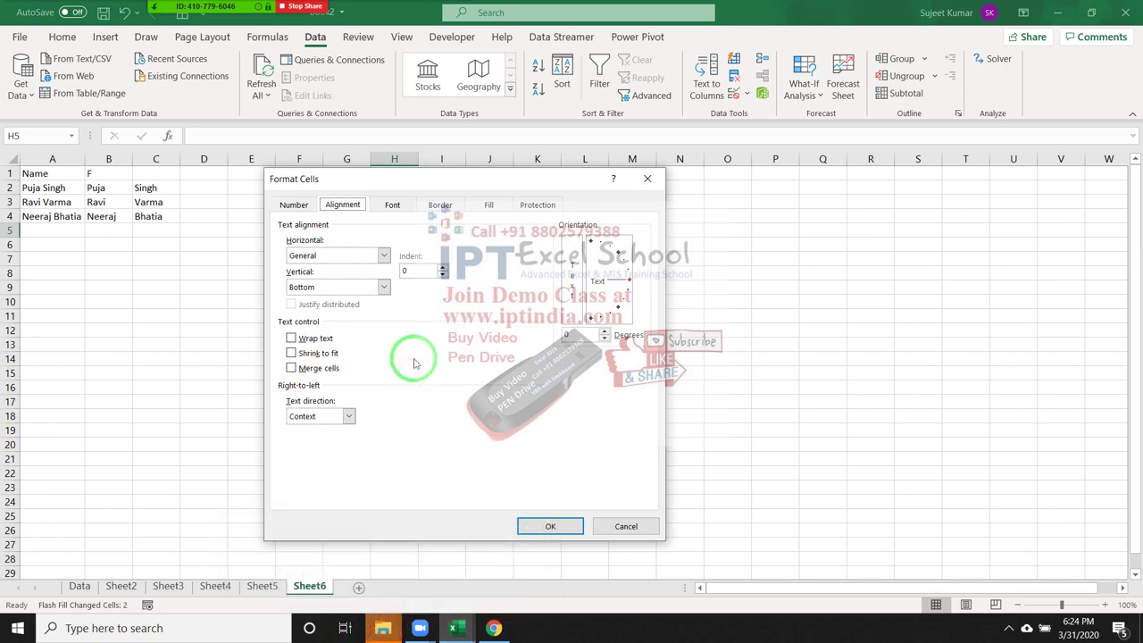
key("Tab")
key("Tab")
key("Tab")
key("Tab")
key("Tab")
key("Tab")
key("Tab")
key("Tab")
key("Tab")
key("Tab")
key("Tab")
key("Tab")
key("Tab")
key("Tab")
key("ctrl+Tab")
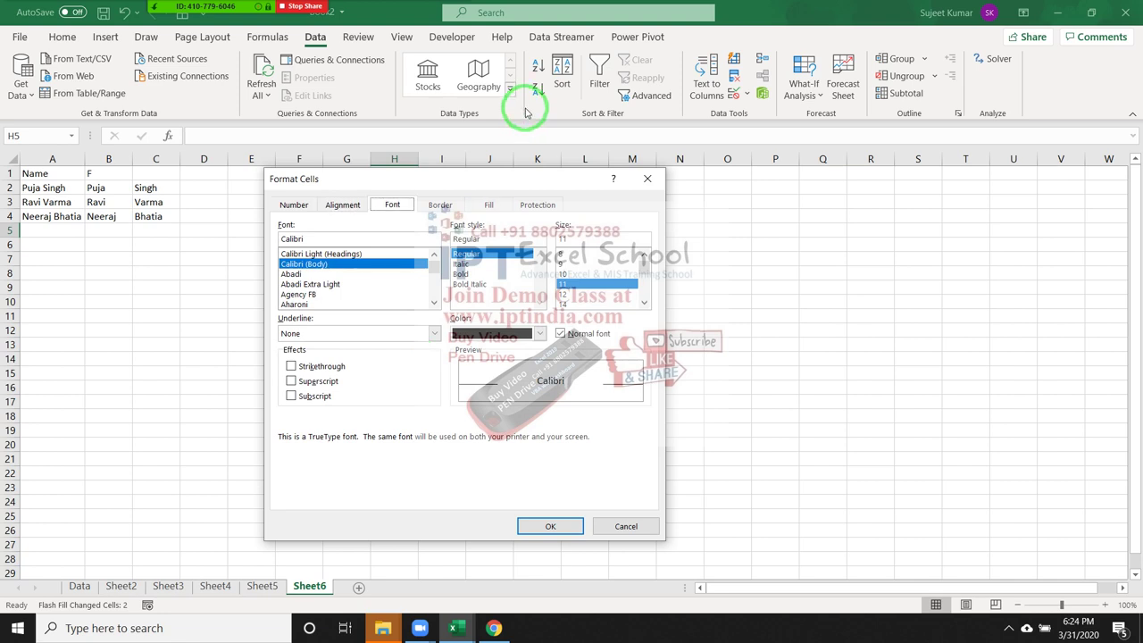
key("Tab")
key("Tab")
key("Tab")
key("Tab")
key("Tab")
key("Tab")
key("Tab")
key("Tab")
Compare the Border and Fill tabs, then close the dialog without applying changes.
key("ctrl+Tab")
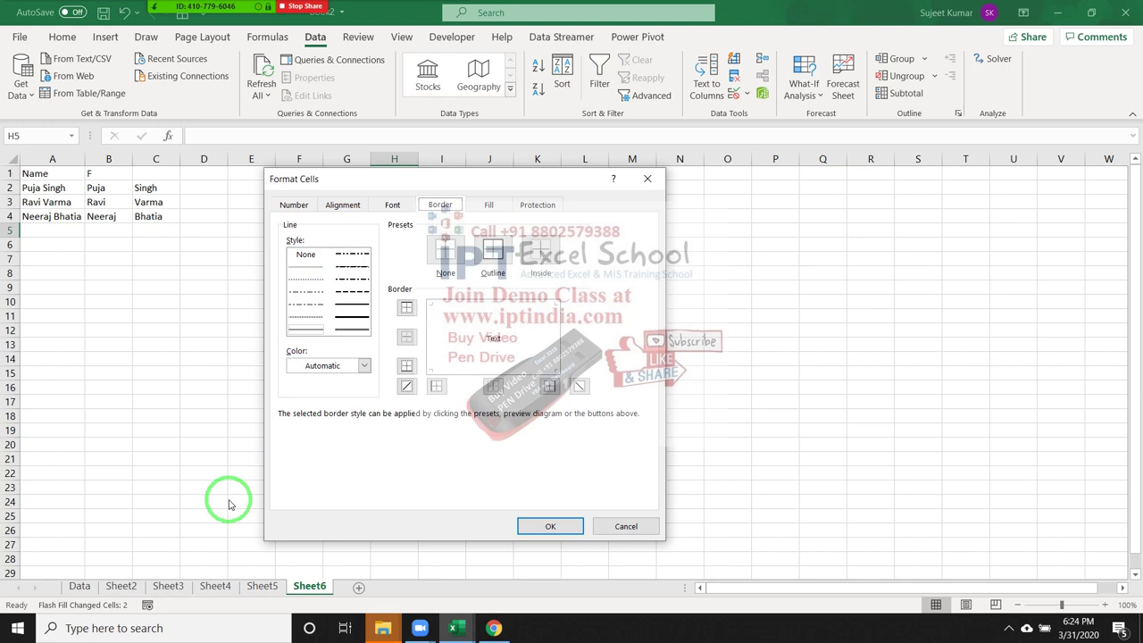
key("ctrl+Tab")
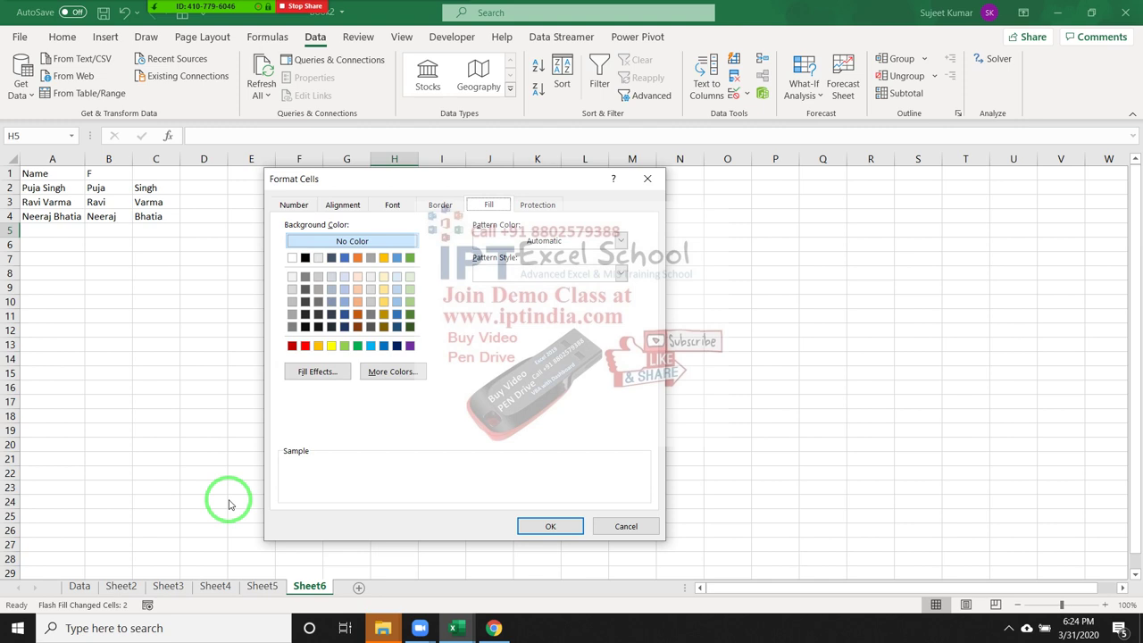
key("ctrl+shift+Tab")
key("ctrl+Tab")
key("ctrl+shift+Tab")
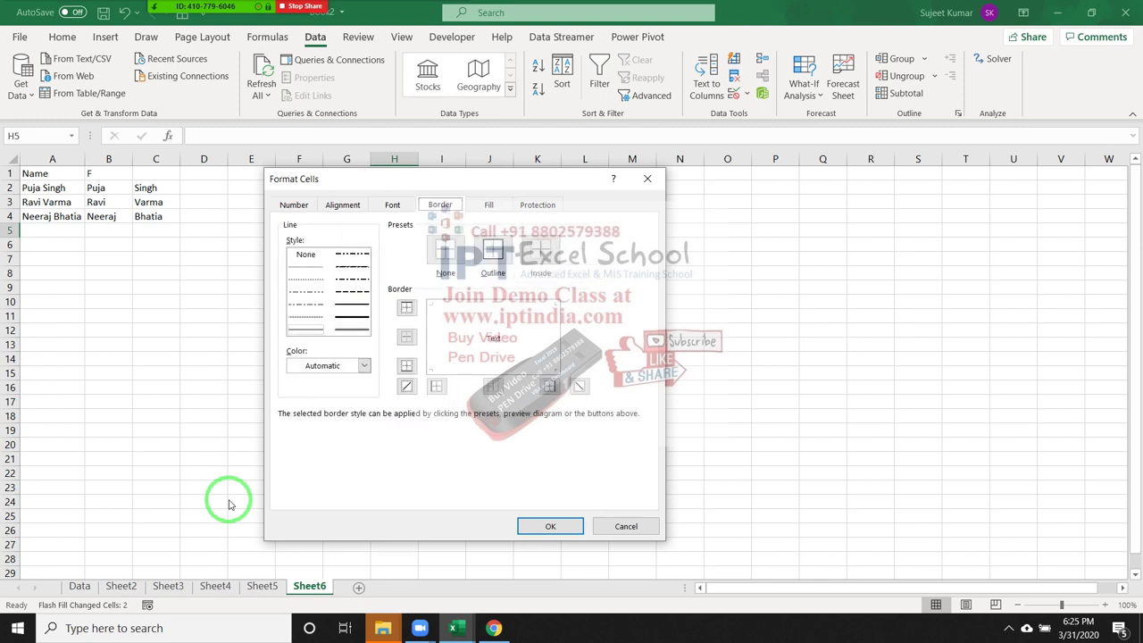
key("ctrl+Tab")
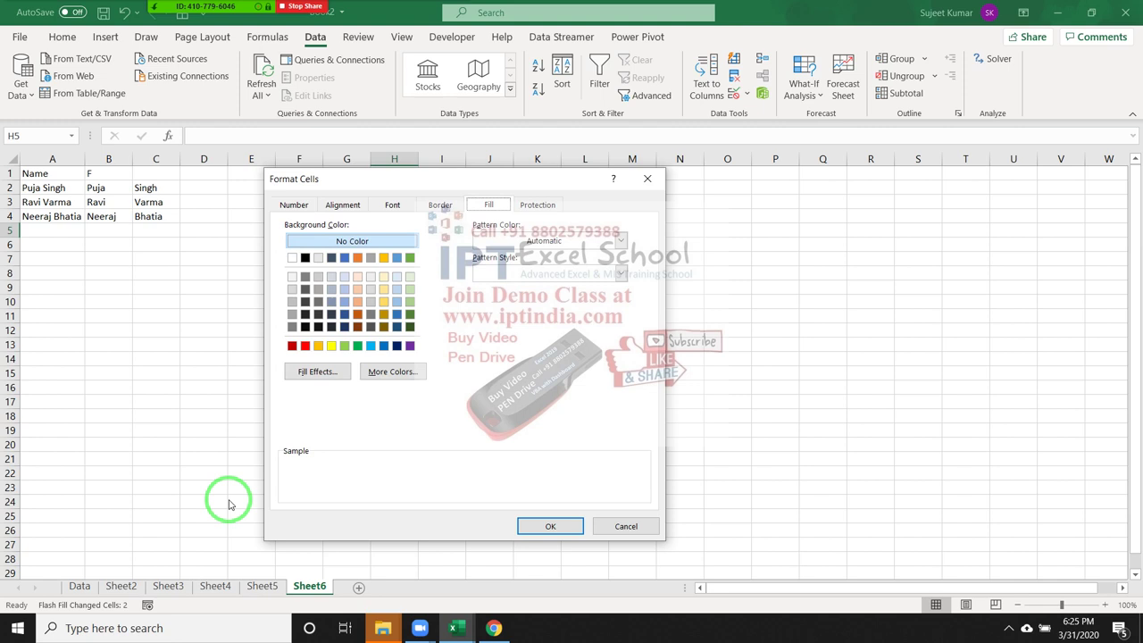
key("ctrl+shift+Tab")
key("ctrl+shift+Tab")
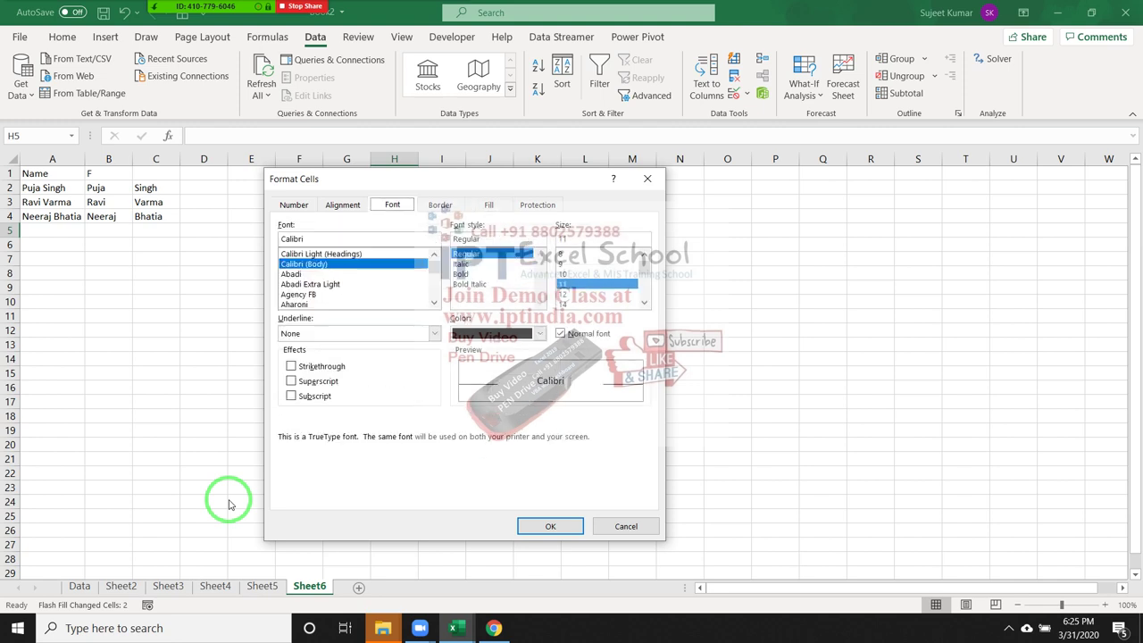
key("ctrl+shift+Tab")
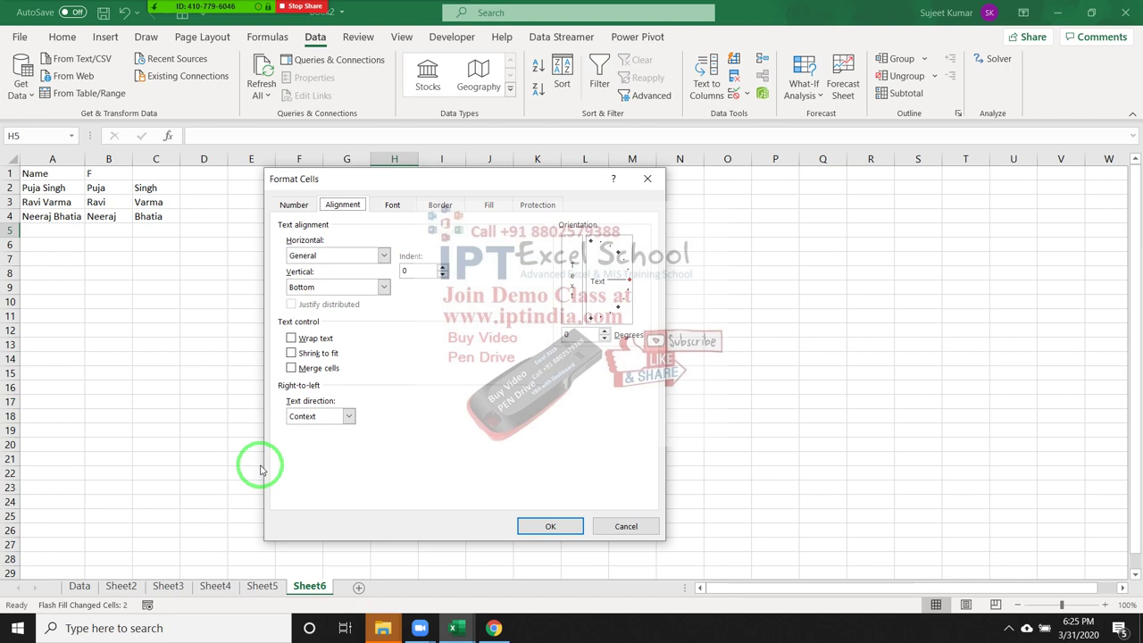
key("Escape")
key("Right")
key("Right")
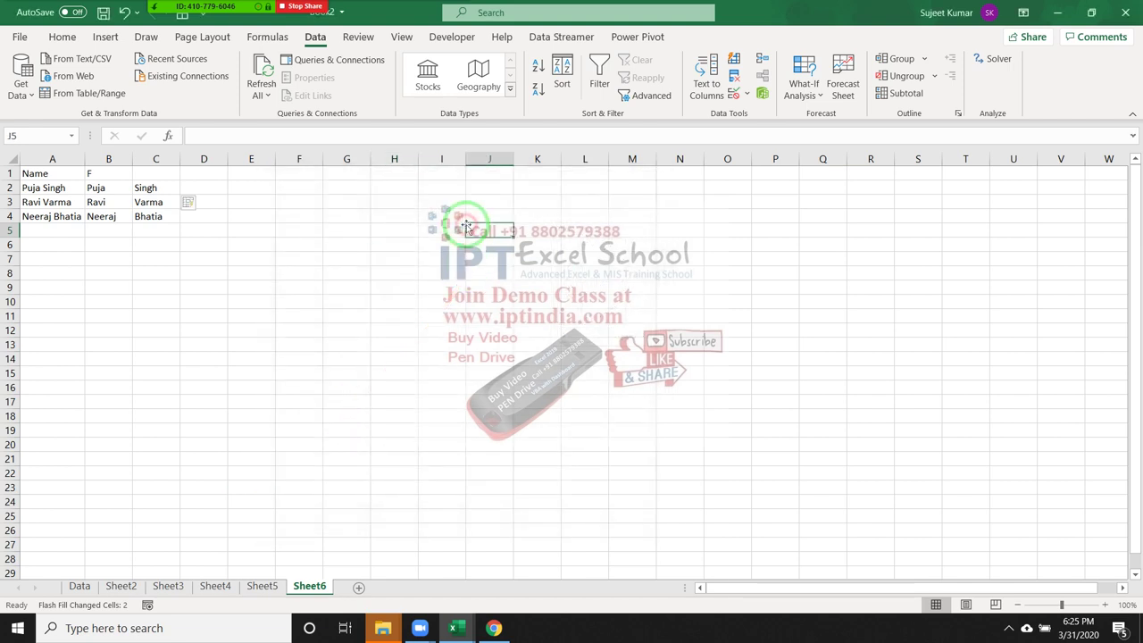
key("Down")
key("Down")
key("Down")
key("Down")
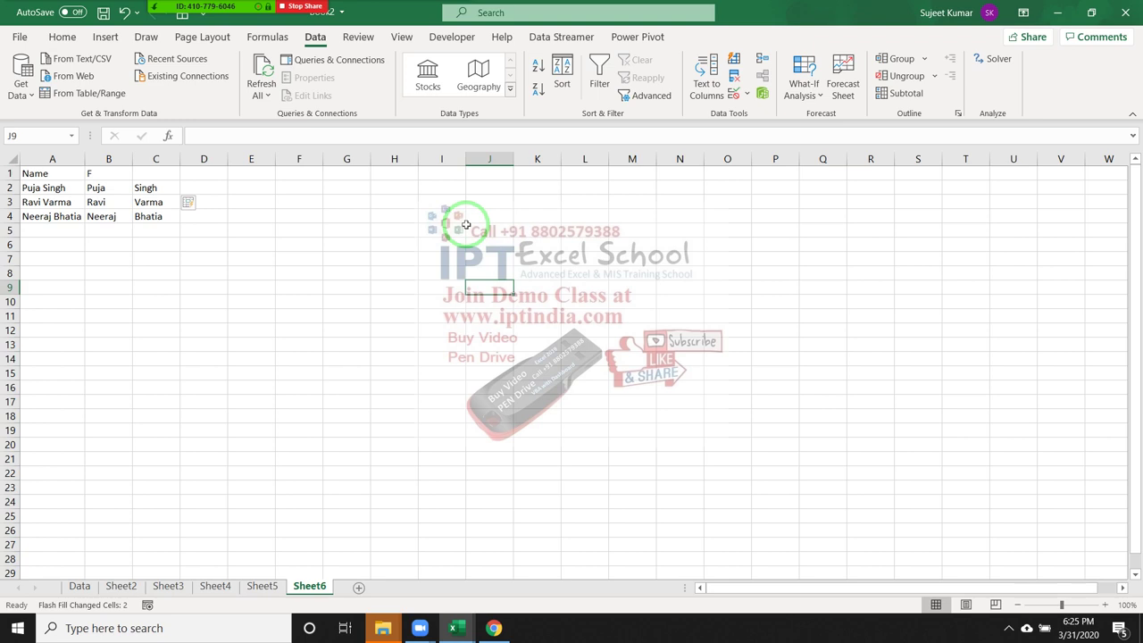
key("Up")
key("Up")
key("Up")
key("Up")
key("Up")
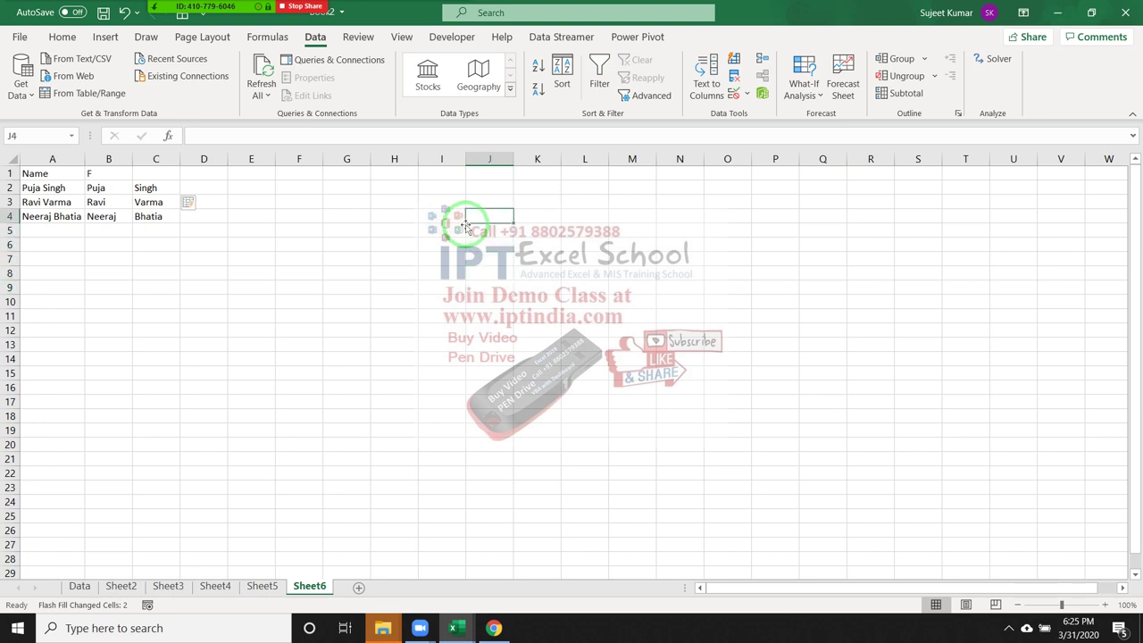
key("Down")
key("Down")
key("Down")
key("Down")
key("Down")
key("Down")
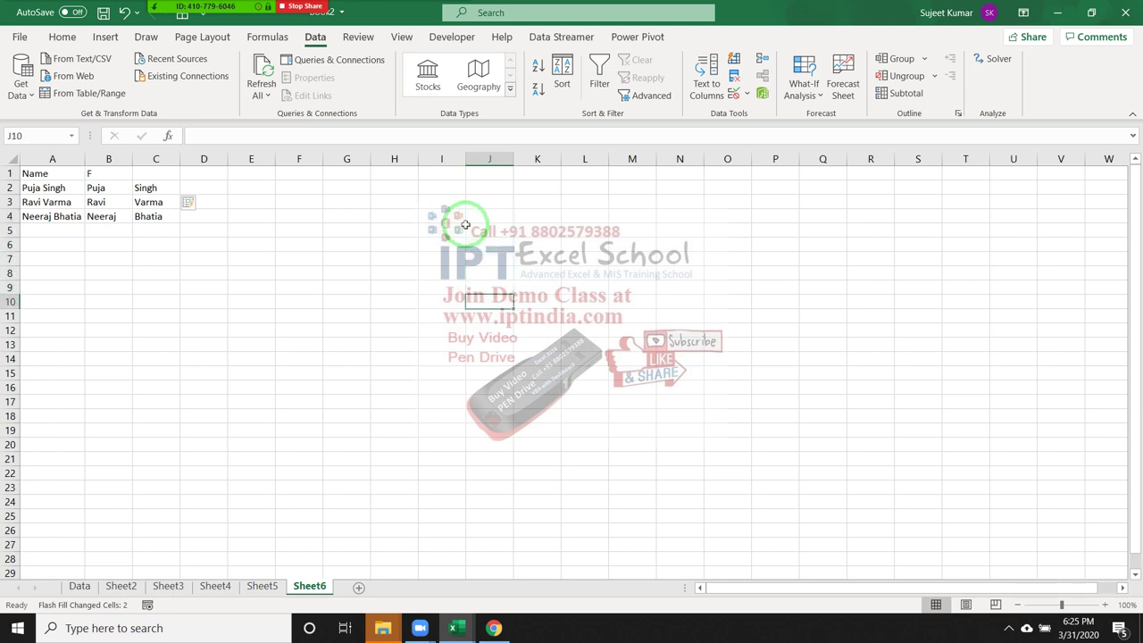
key("Up")
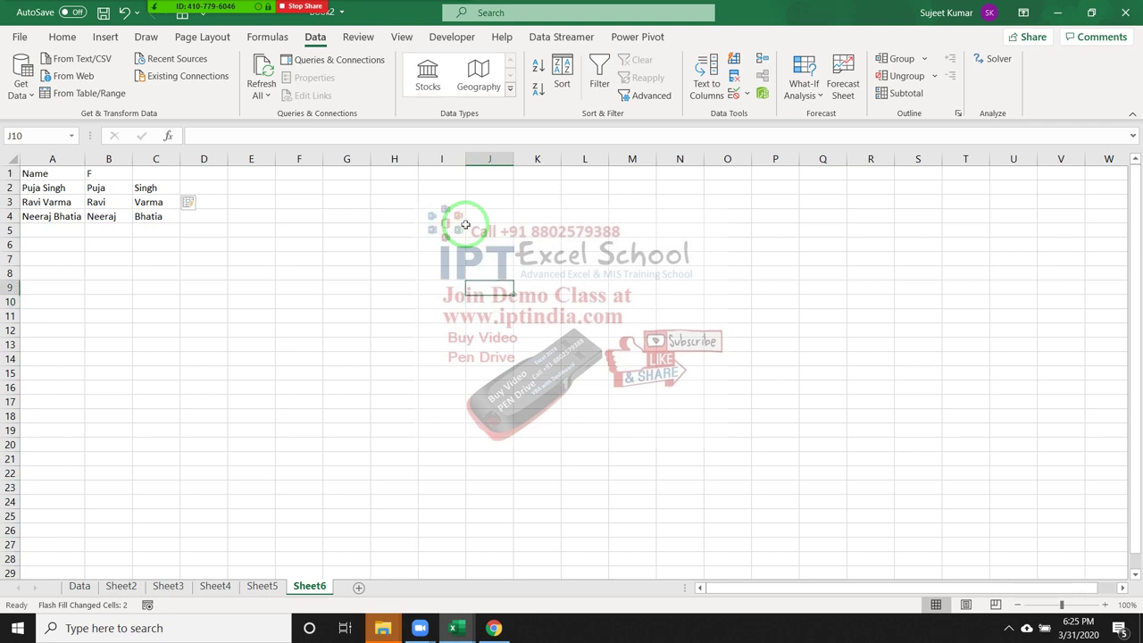
key("Up")
key("Up")
key("Up")
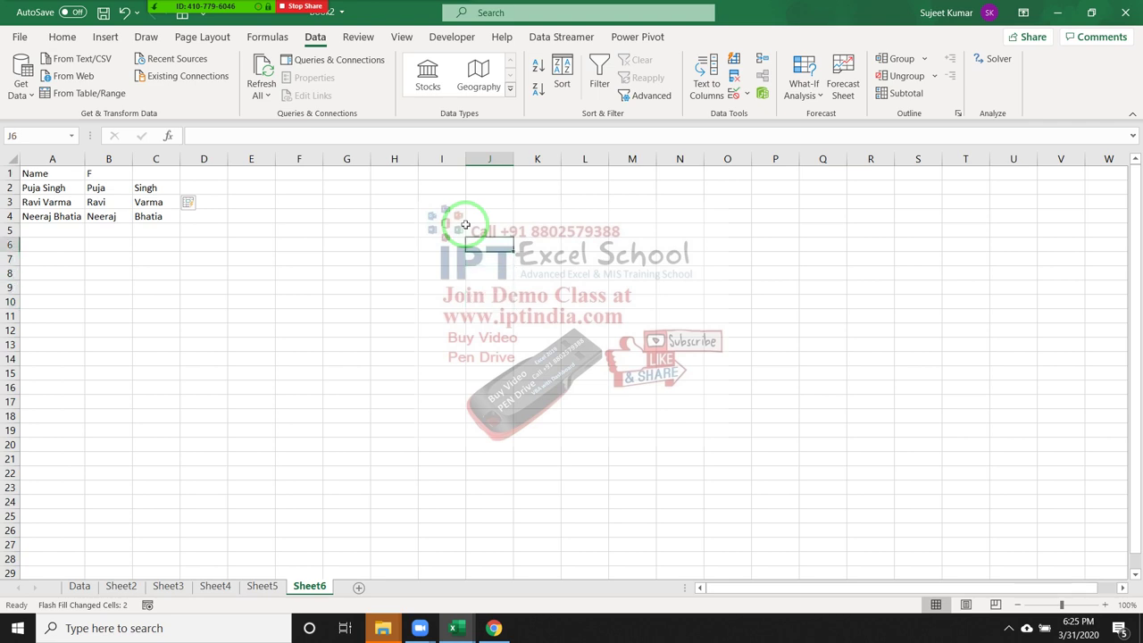
key("Right")
key("Right")
key("Right")
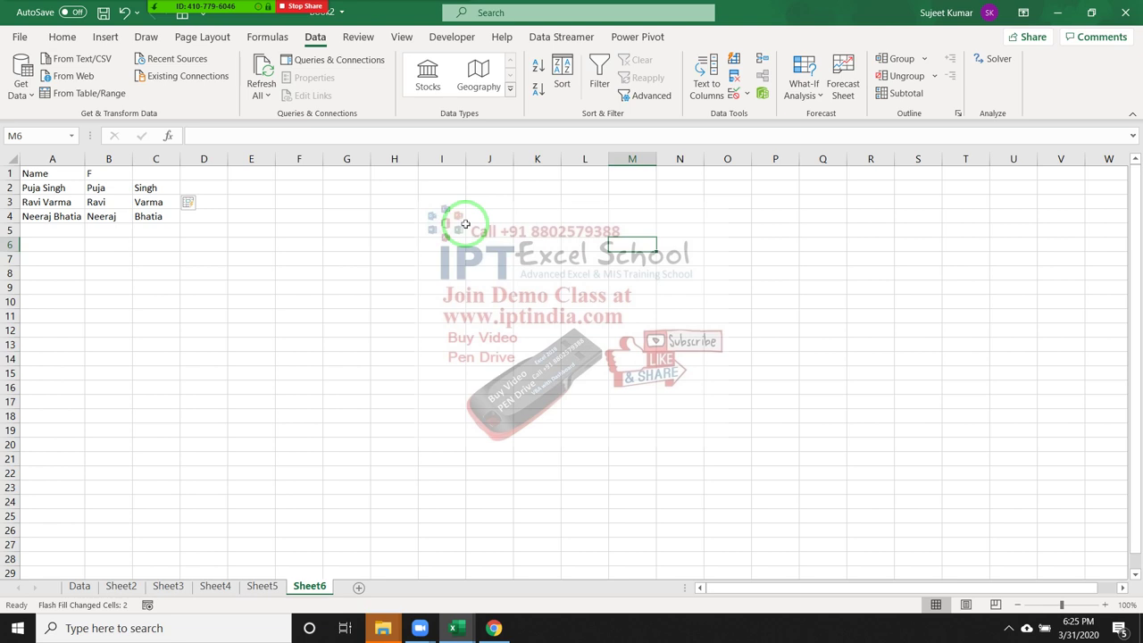
key("Left")
key("Left")
key("Left")
key("Left")
key("Right")
key("Right")
key("Right")
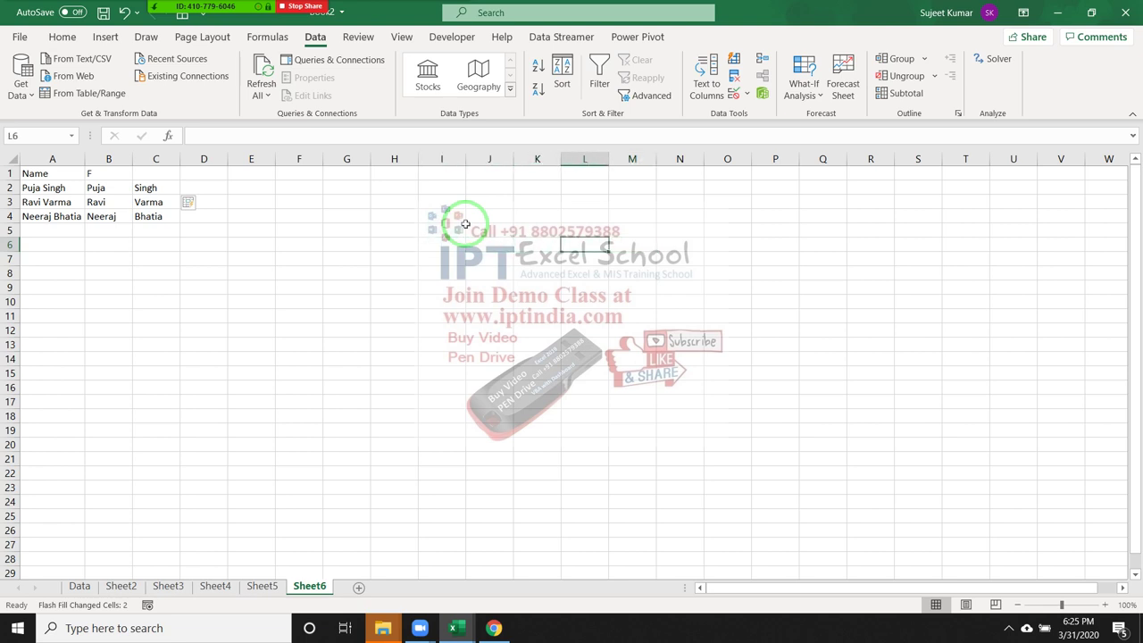
key("Left")
key("Left")
key("Left")
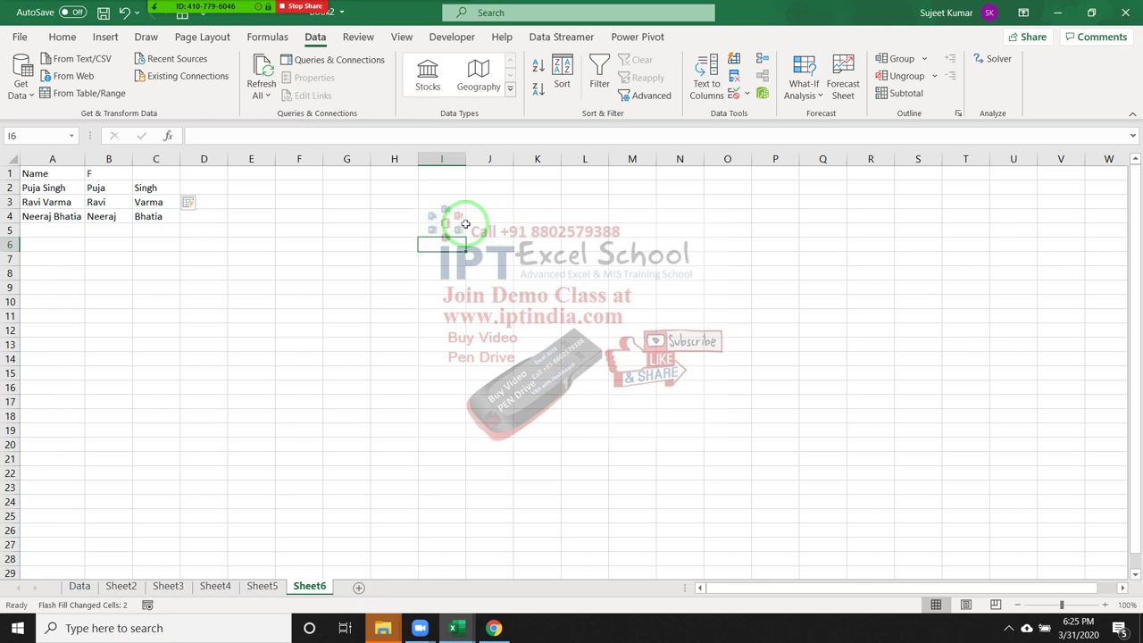
key("Right")
key("Right")
key("Right")
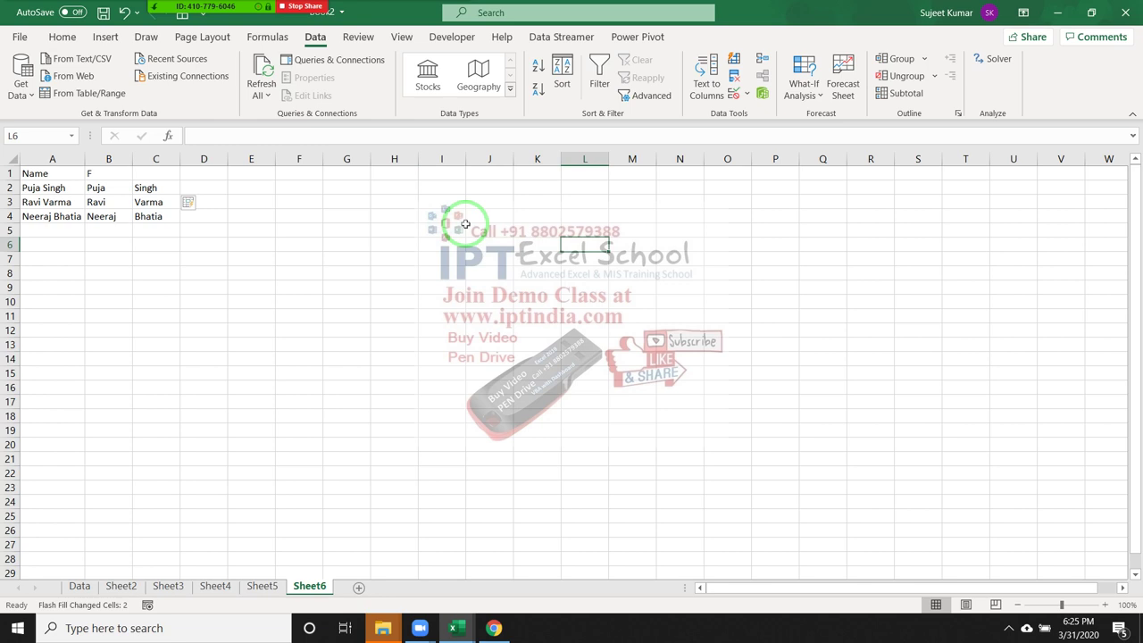
Add blank Sheet7, then create new workbook Book3 and re-maximize its window.
left_click(358, 587)
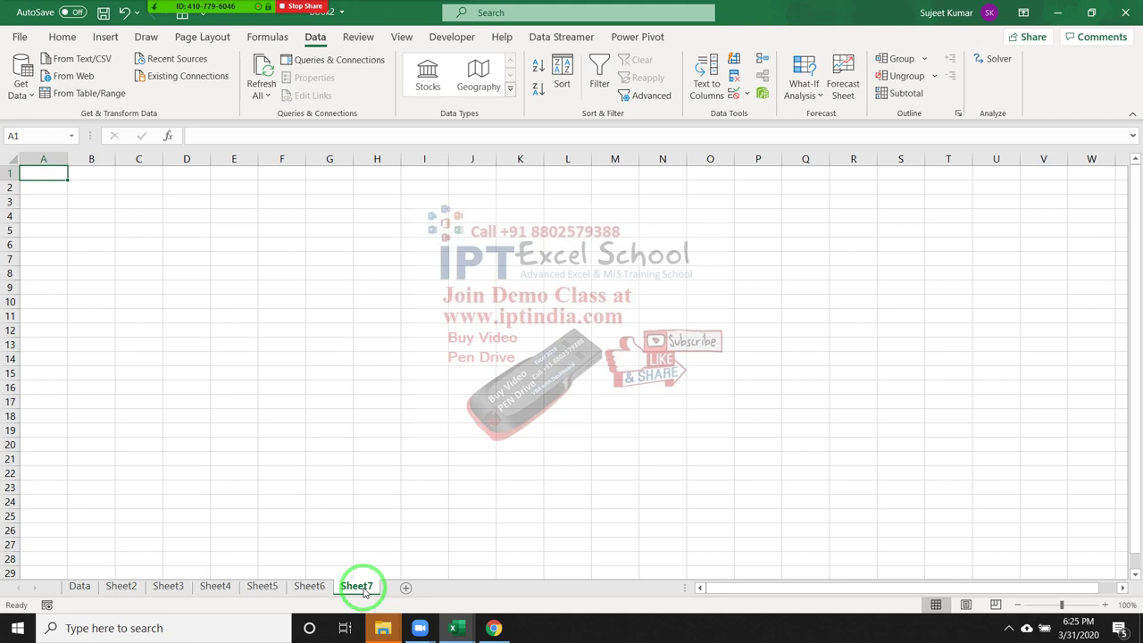
left_click(438, 275)
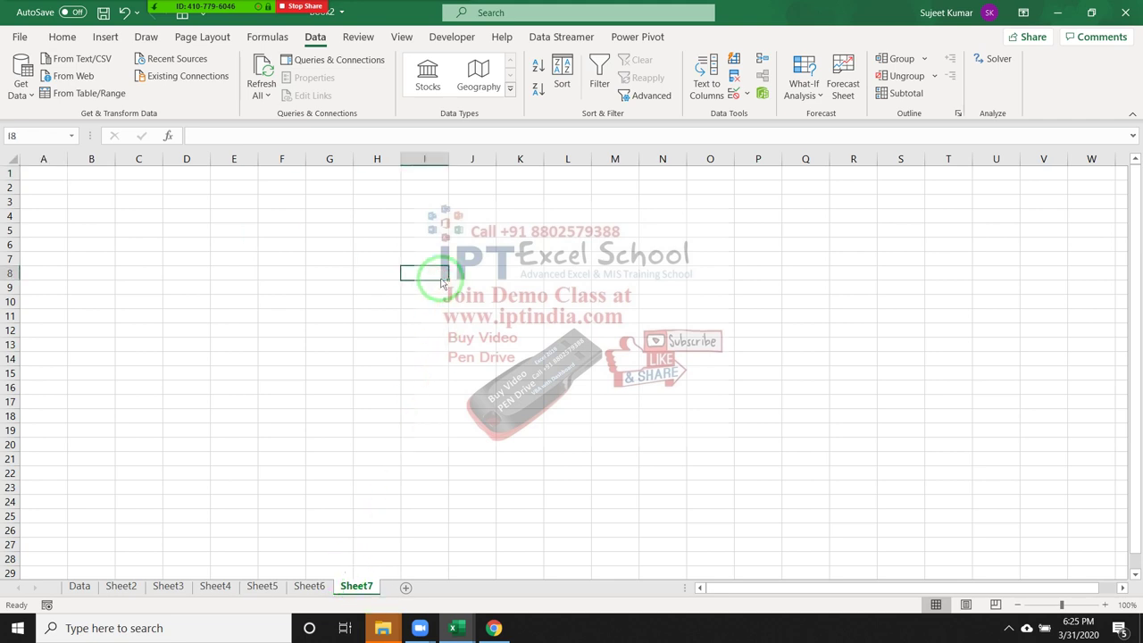
key("ctrl+n")
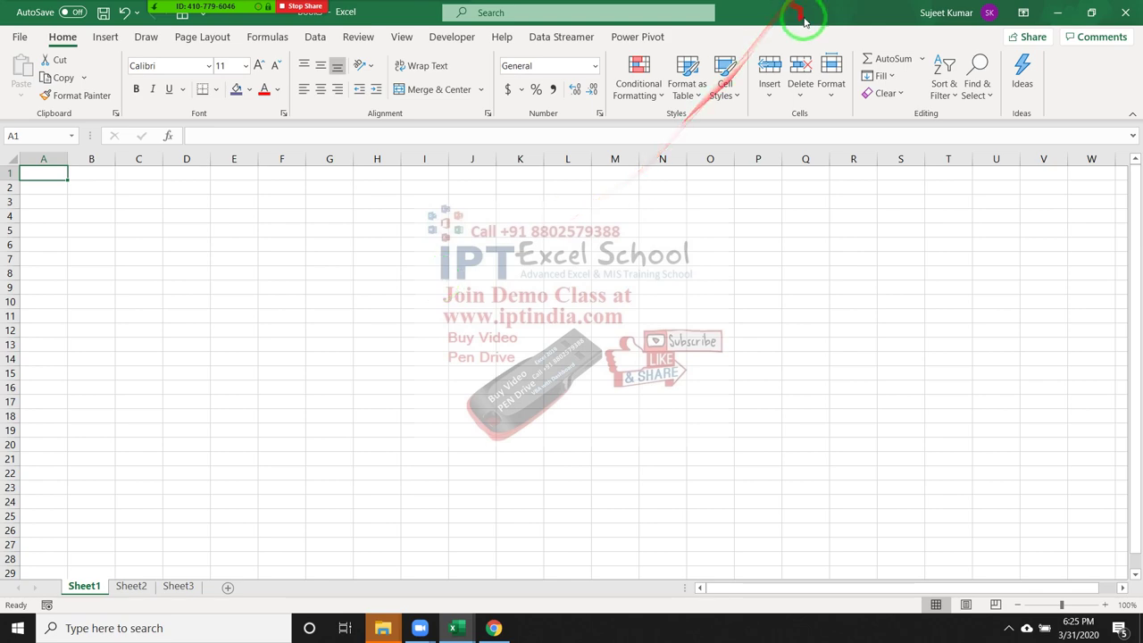
left_click_drag(804, 12, 805, 43)
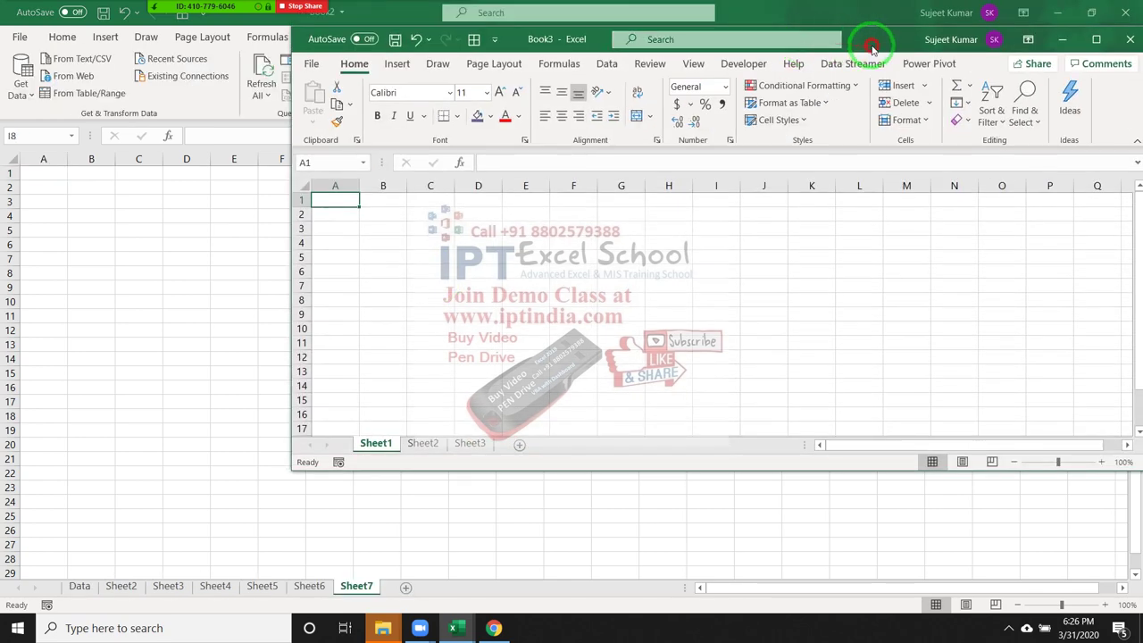
double_click(867, 40)
Open Save As for Book3, browse for a folder and set the type to Excel Workbook.
left_click(20, 37)
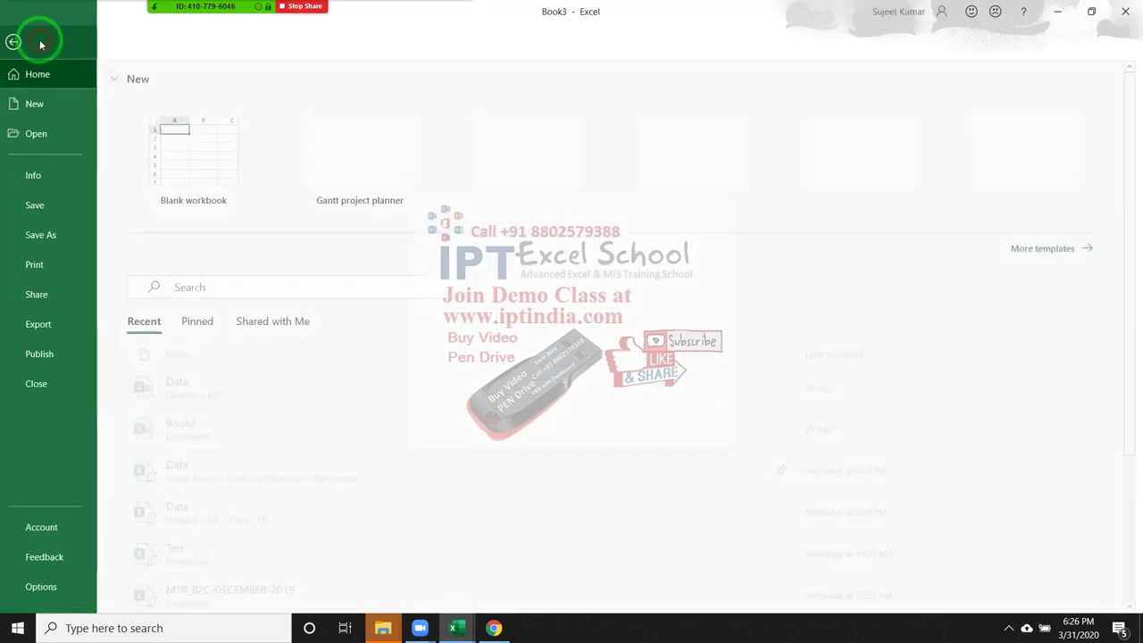
left_click(49, 234)
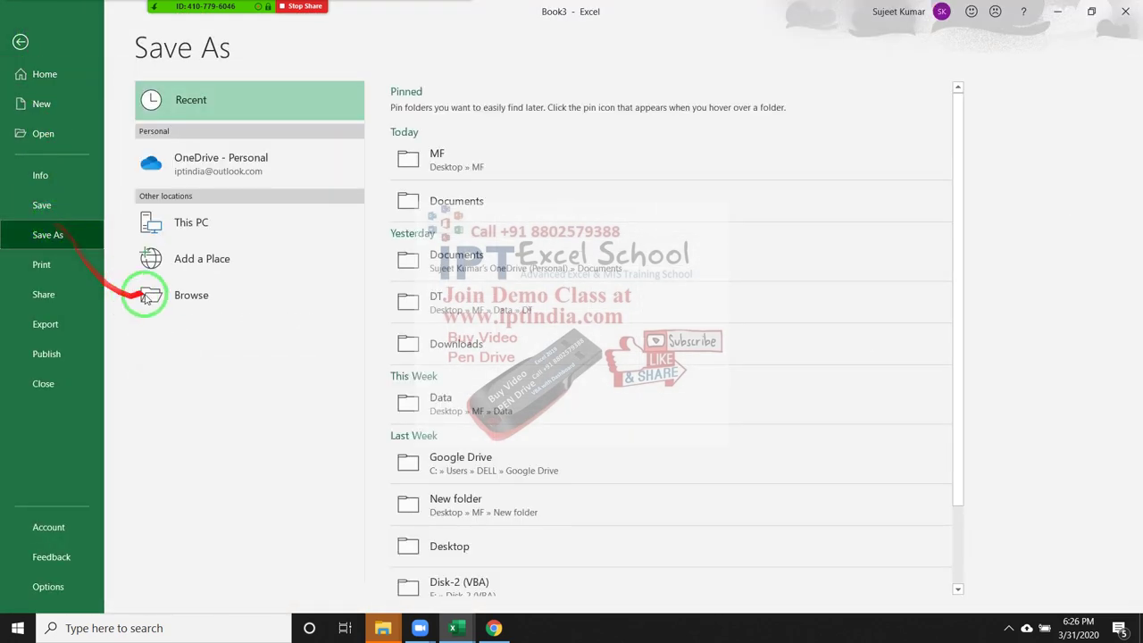
left_click(162, 295)
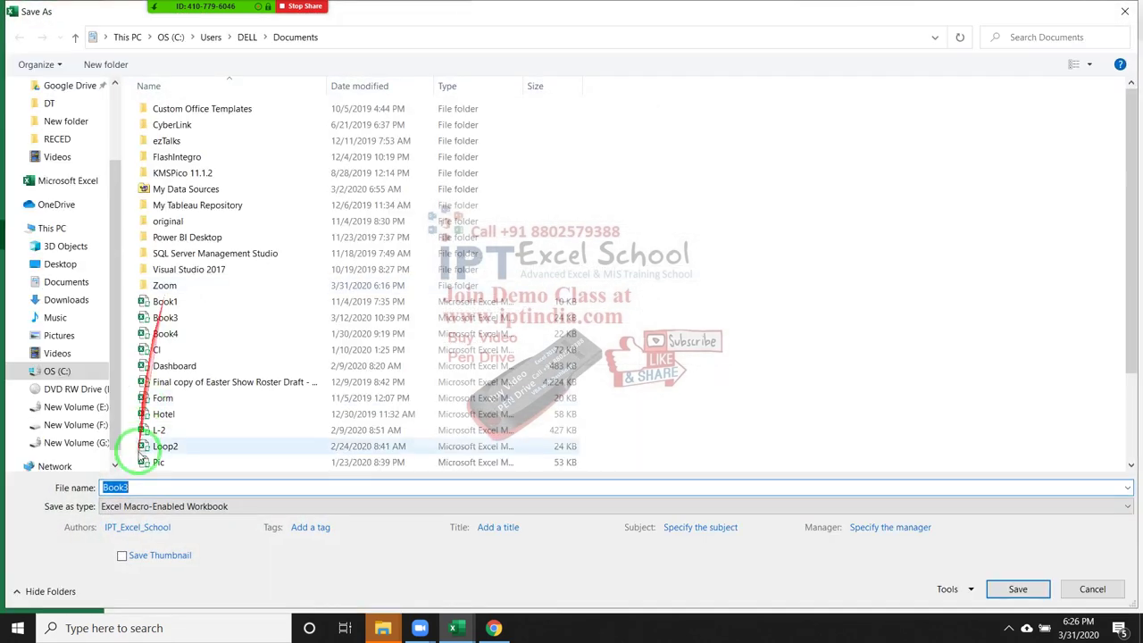
left_click(143, 509)
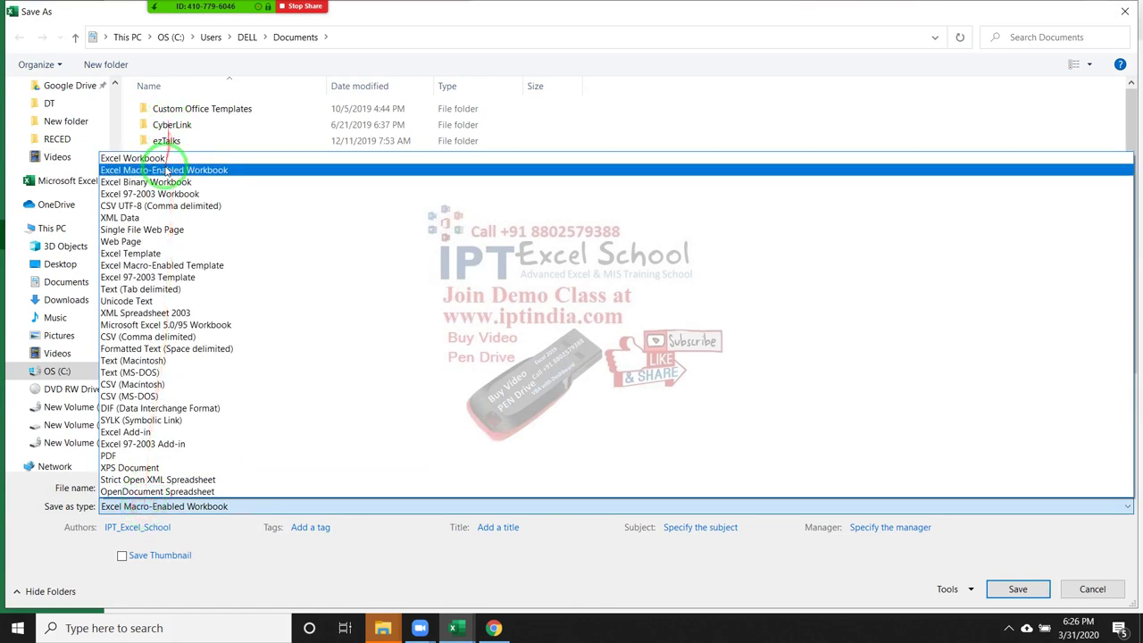
left_click(164, 159)
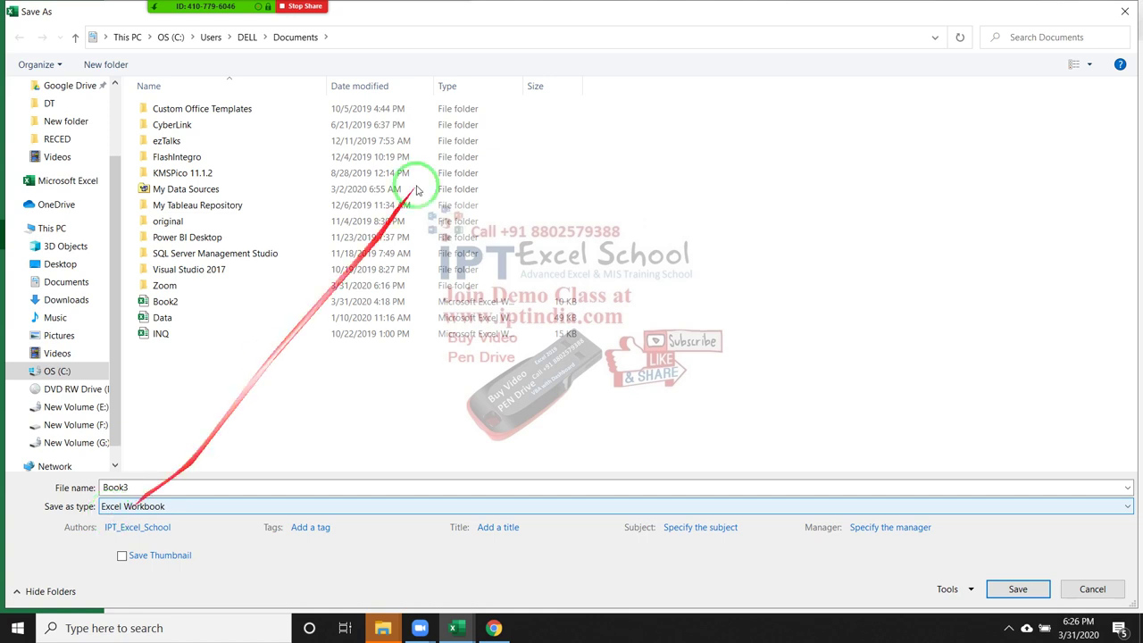
left_click(589, 39)
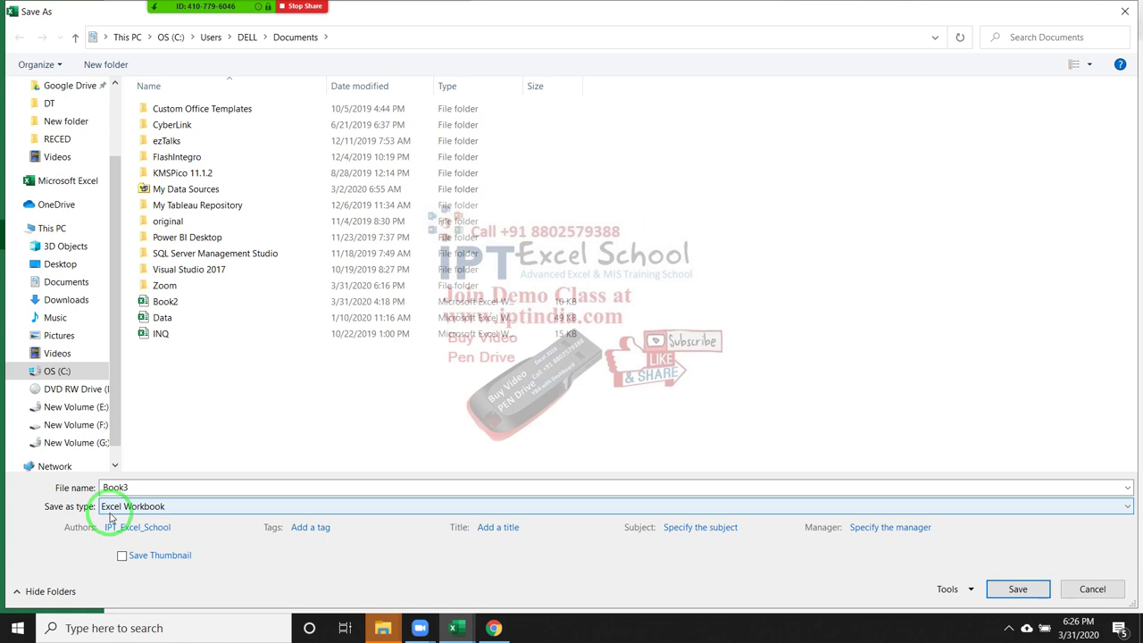
Try Excel Macro-Enabled Workbook, revert to Excel Workbook, then cancel without saving.
left_click(111, 513)
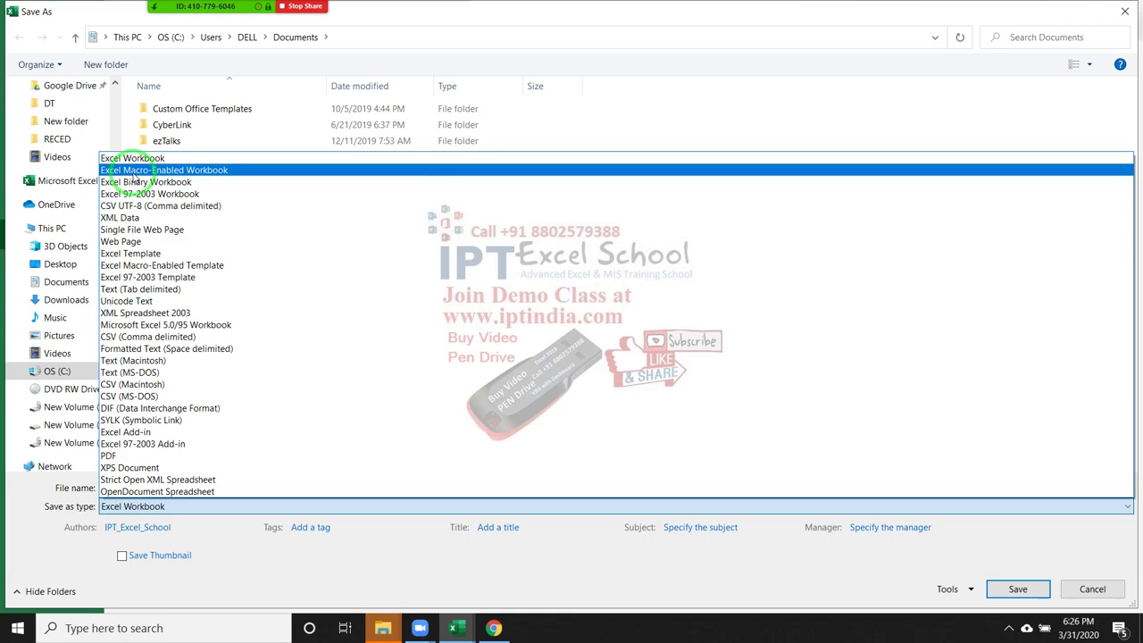
left_click(132, 171)
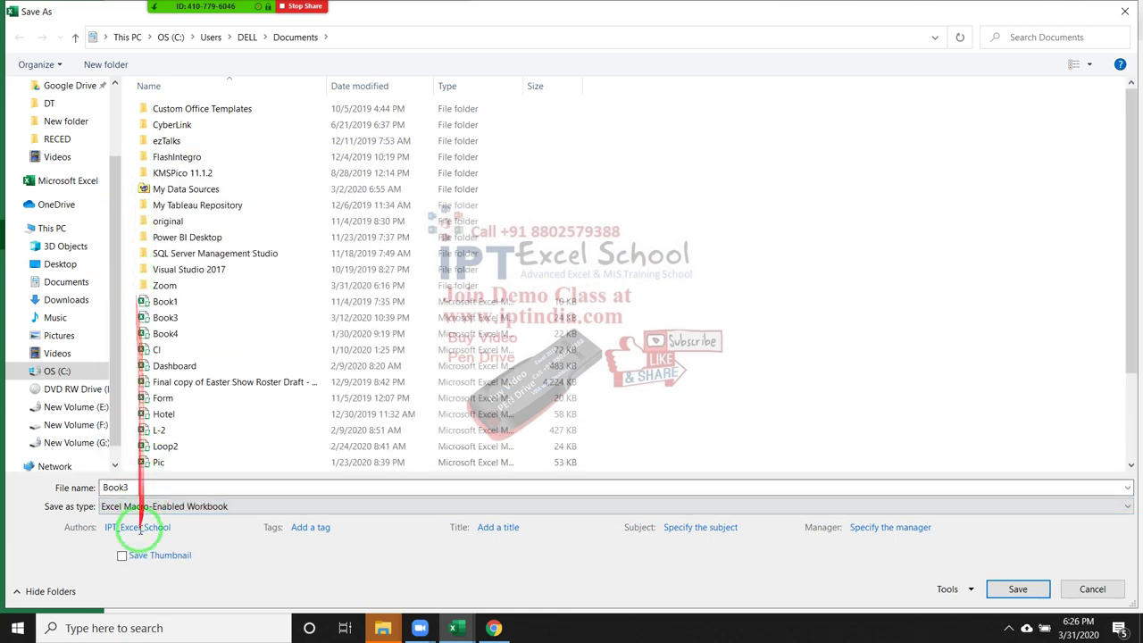
left_click(136, 508)
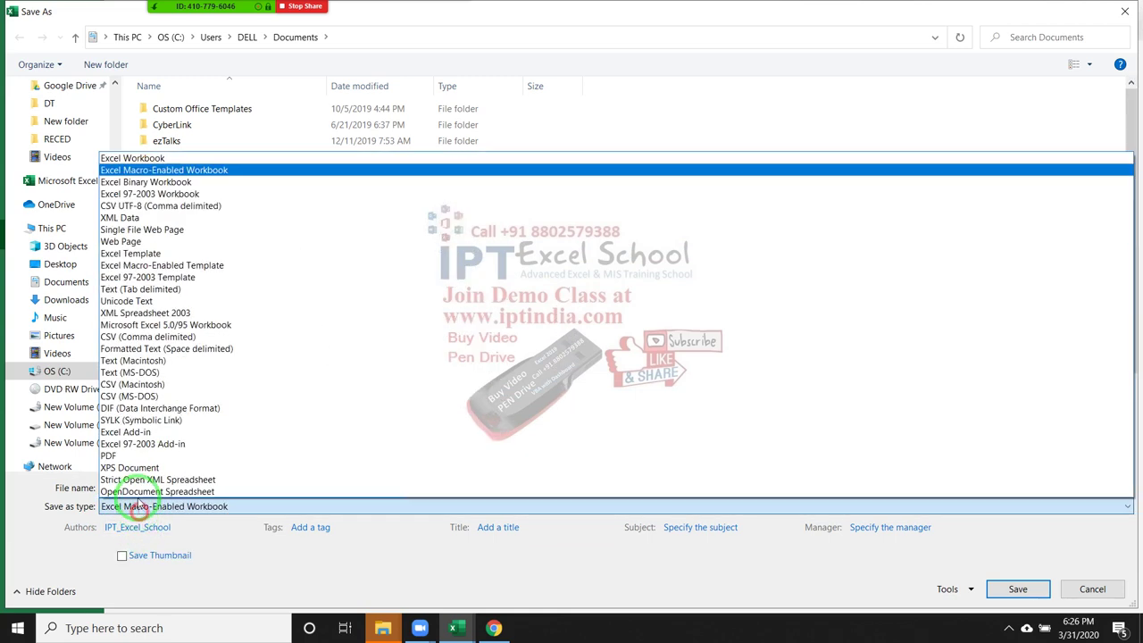
left_click(132, 158)
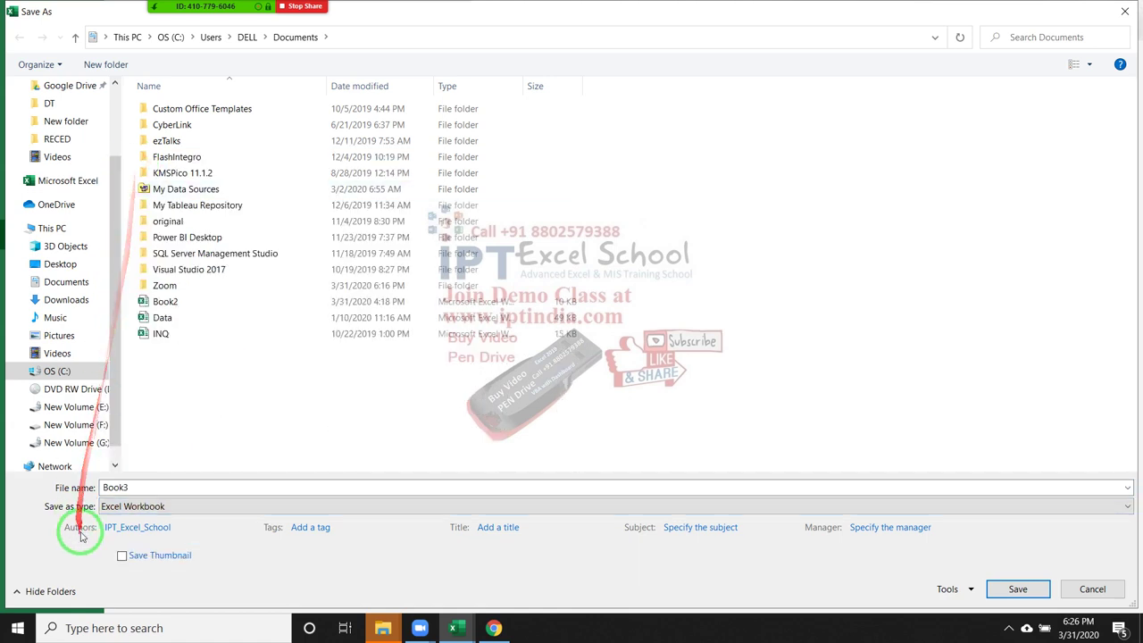
double_click(115, 487)
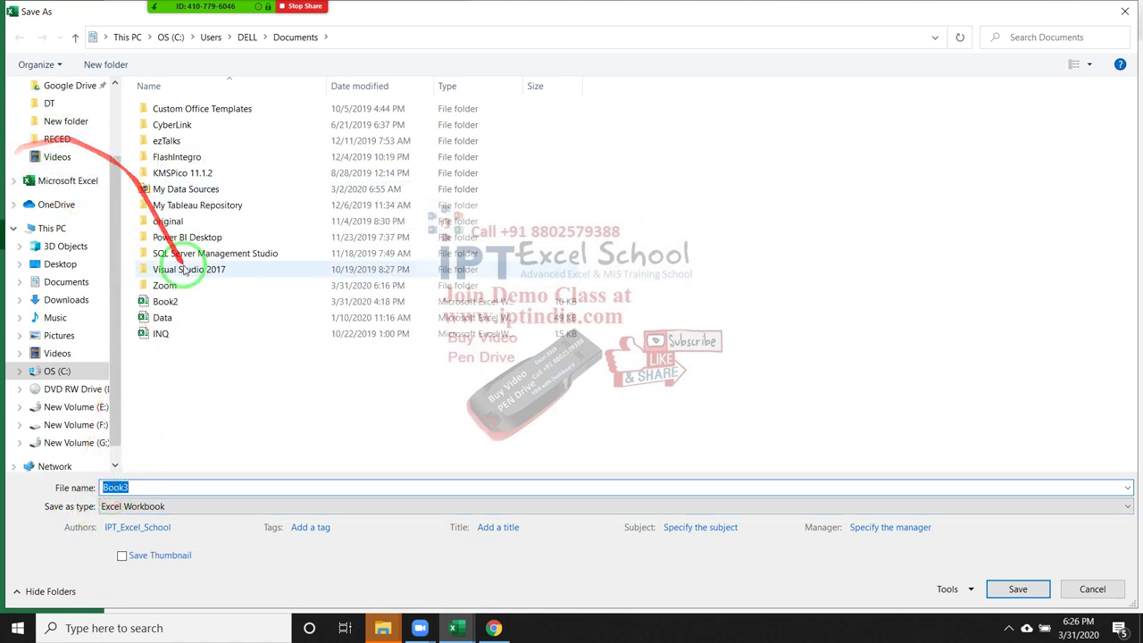
left_click(1065, 591)
key("Escape")
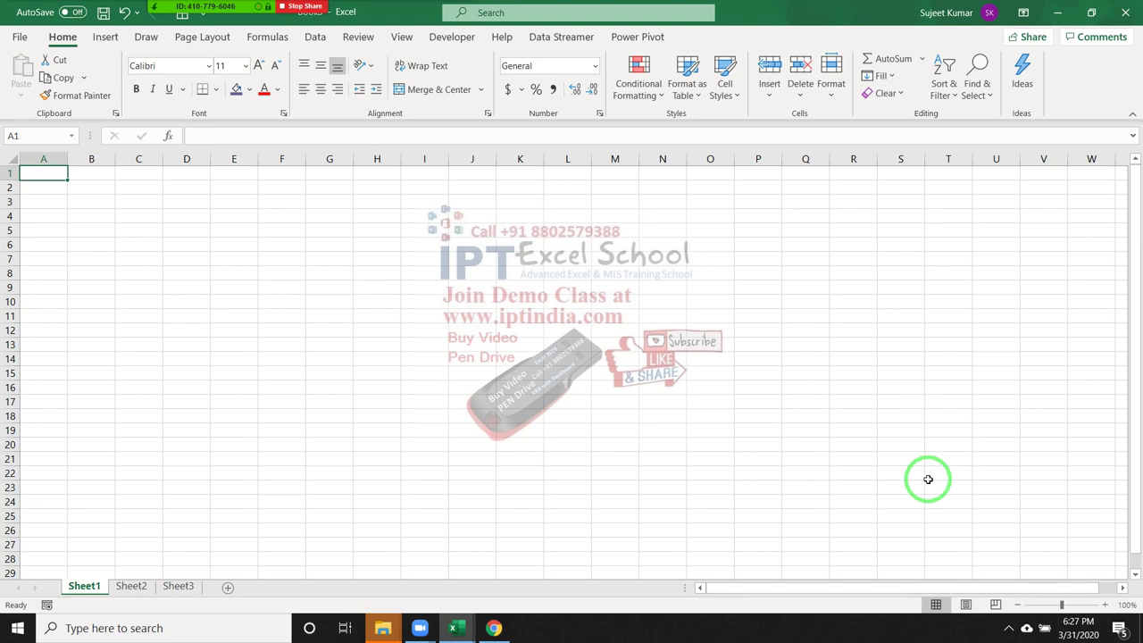
Go to File > Open to show the Recent workbooks list.
left_click(20, 37)
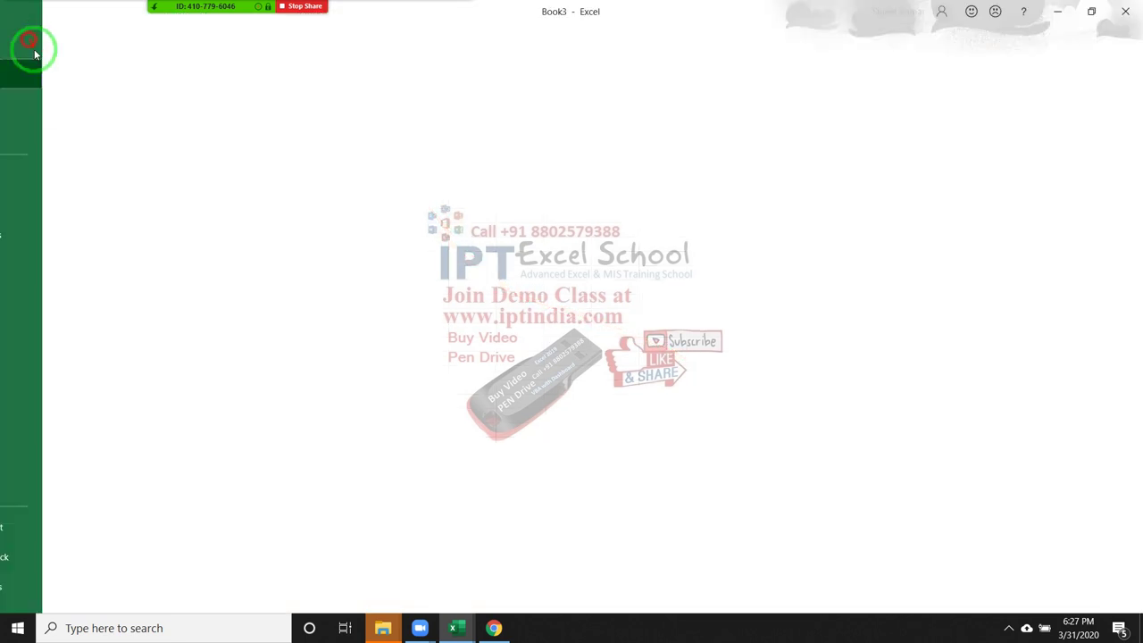
left_click(49, 134)
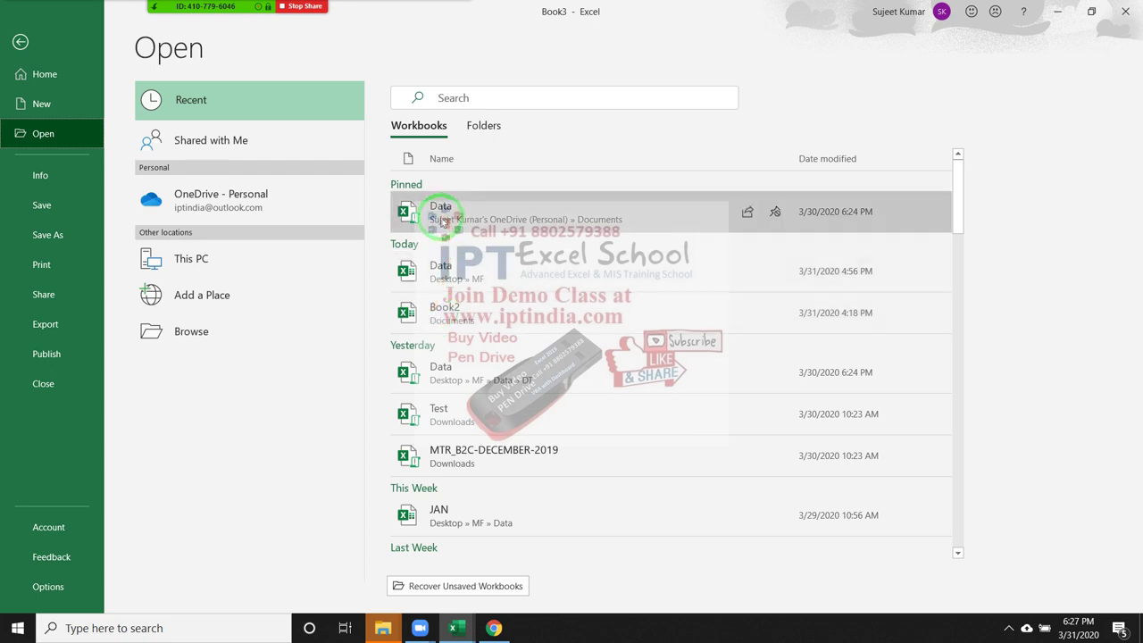
Scroll down the Recent list and pin the whatapp workbook.
left_click(446, 219)
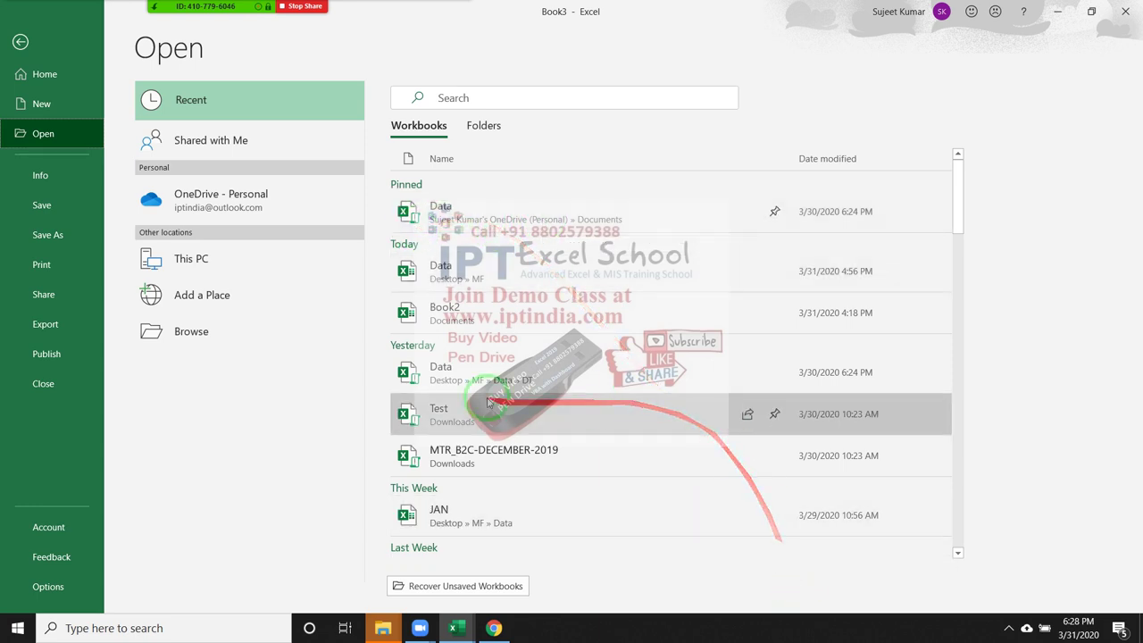
scroll(686, 493, "down", 2)
scroll(688, 500, "down", 1)
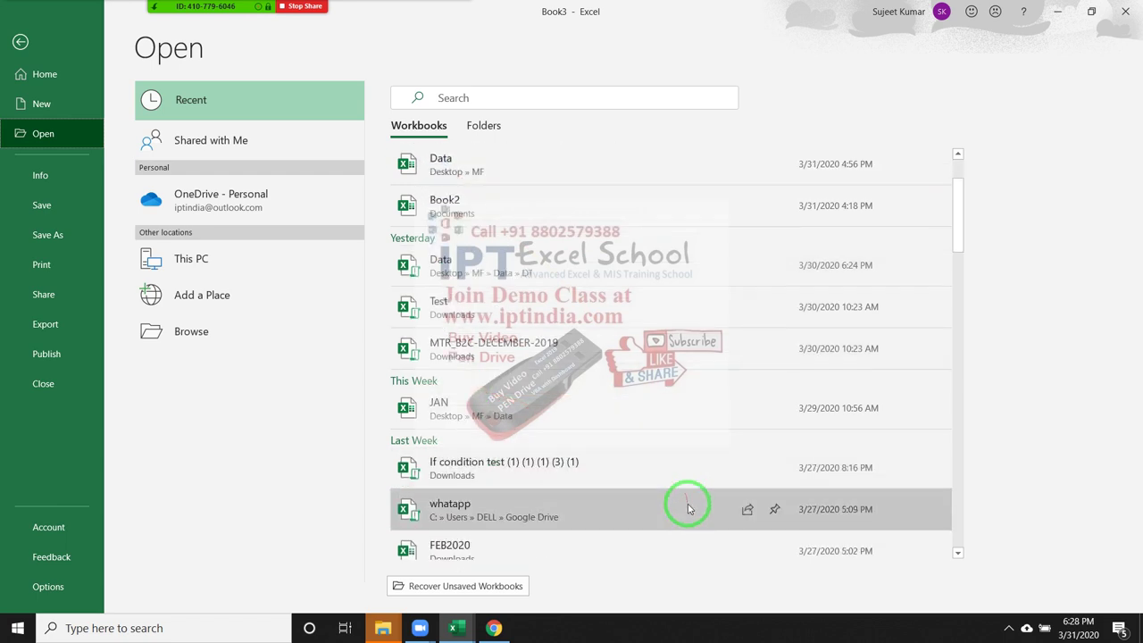
scroll(688, 508, "down", 2)
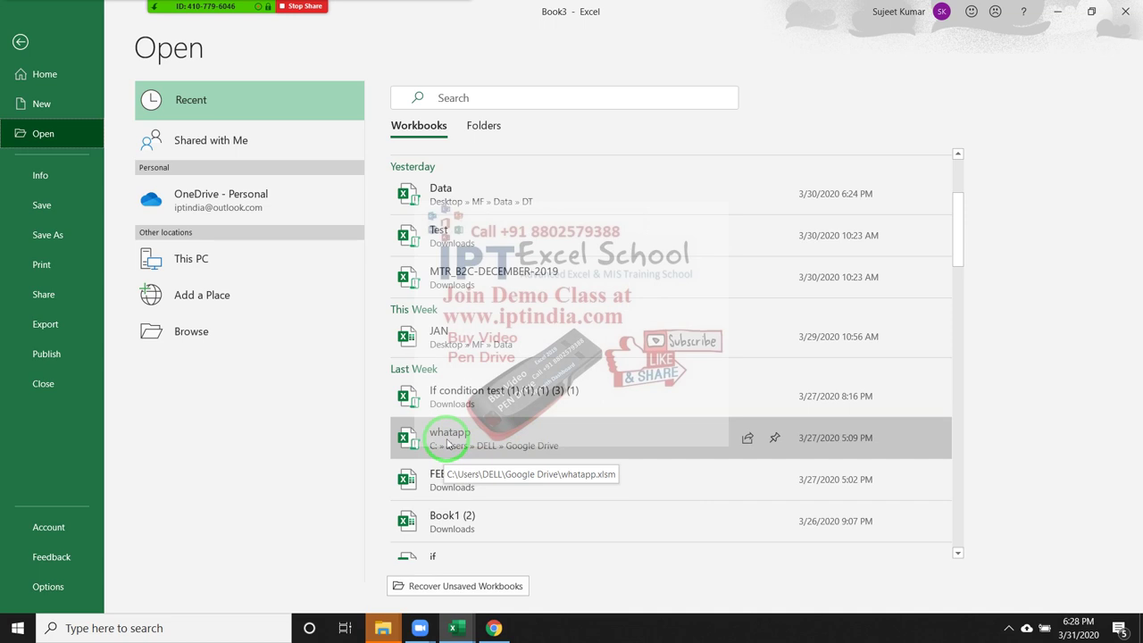
left_click(775, 439)
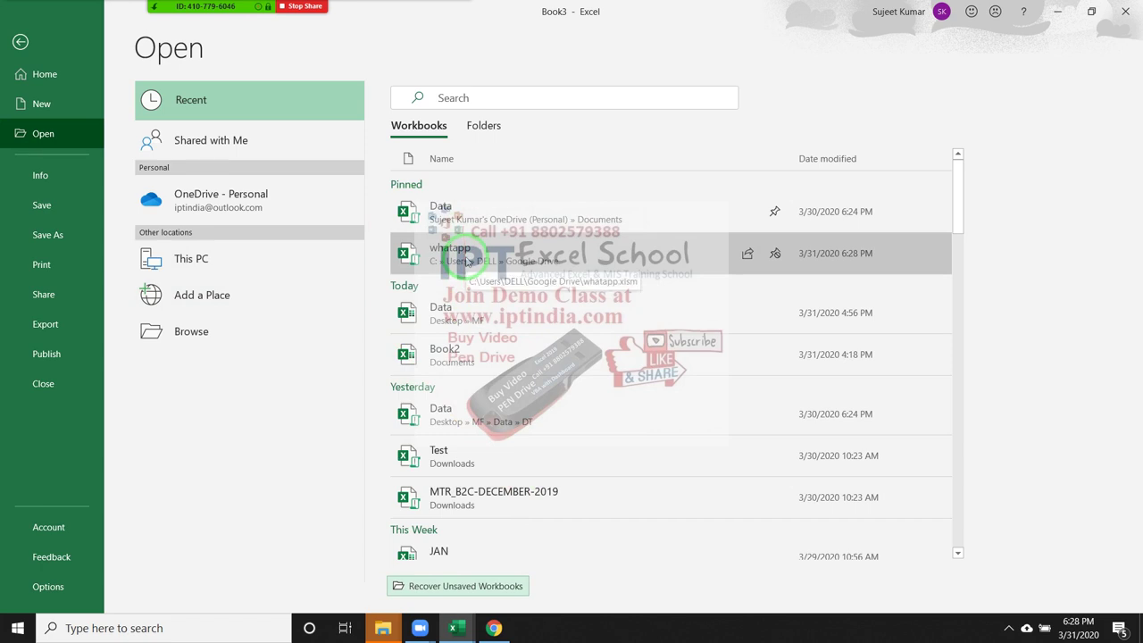
On the Home page, toggle between Pinned and Recent lists, ending on Pinned.
left_click(57, 80)
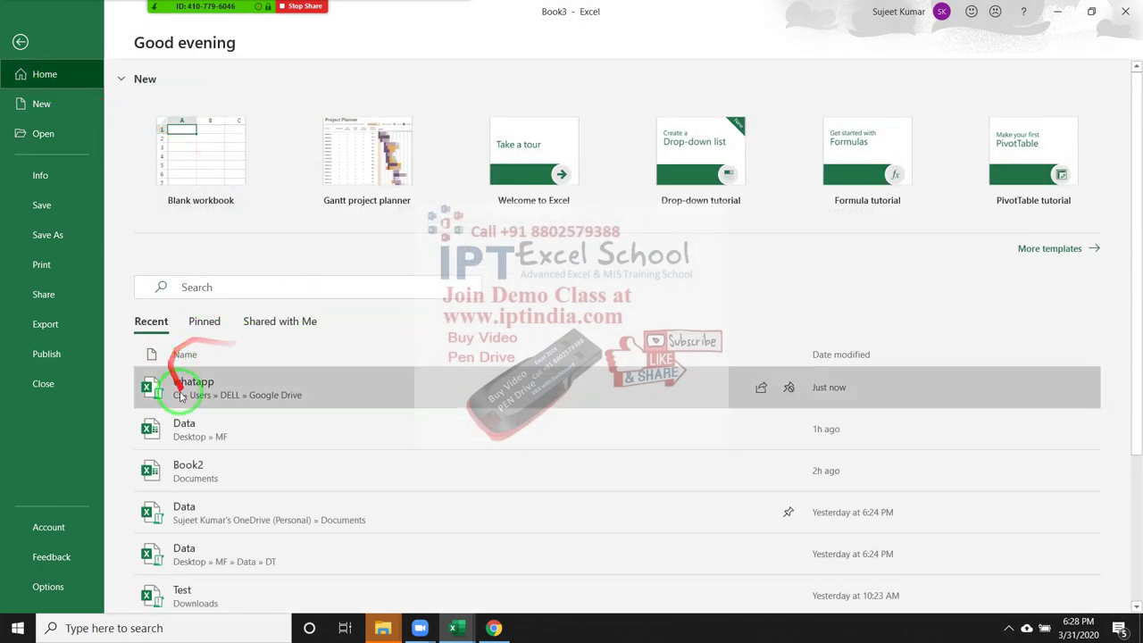
left_click(205, 321)
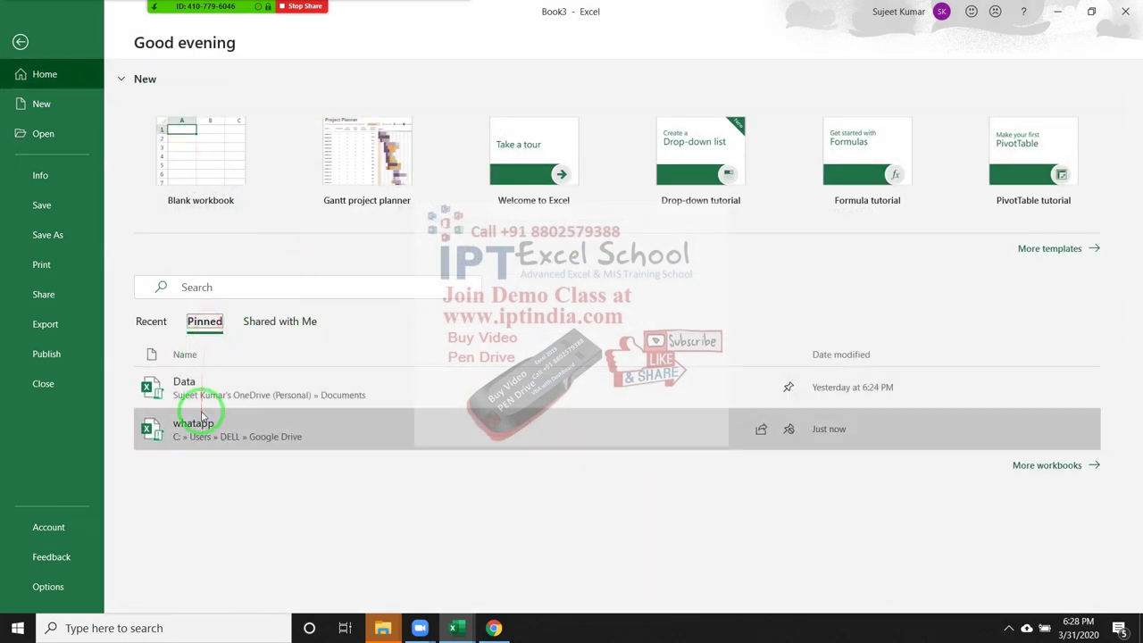
left_click(151, 321)
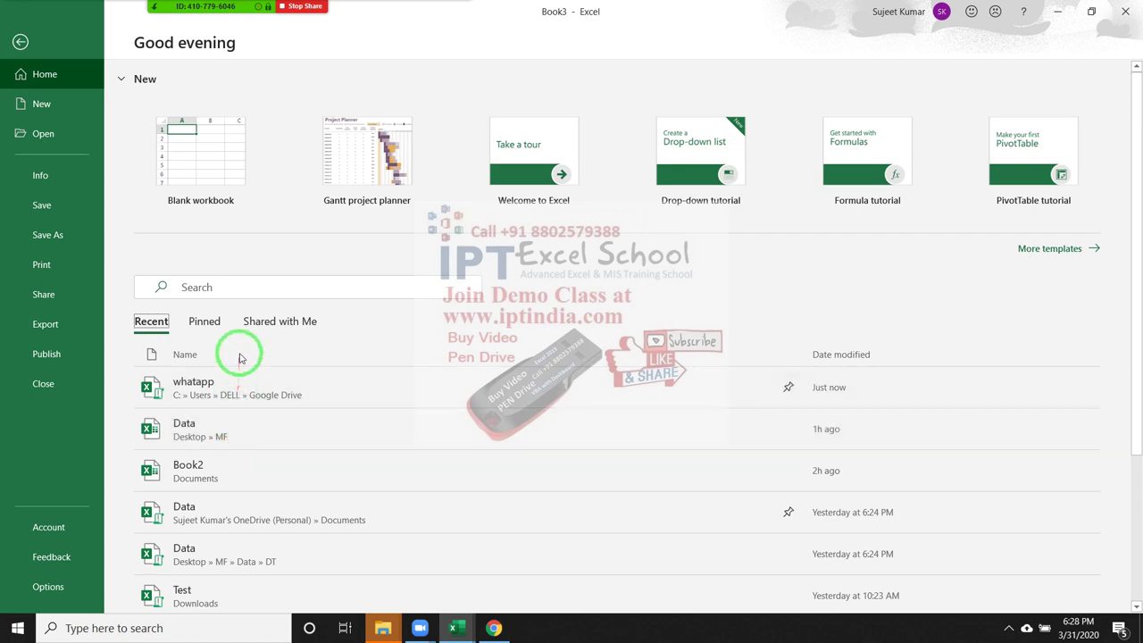
left_click(215, 331)
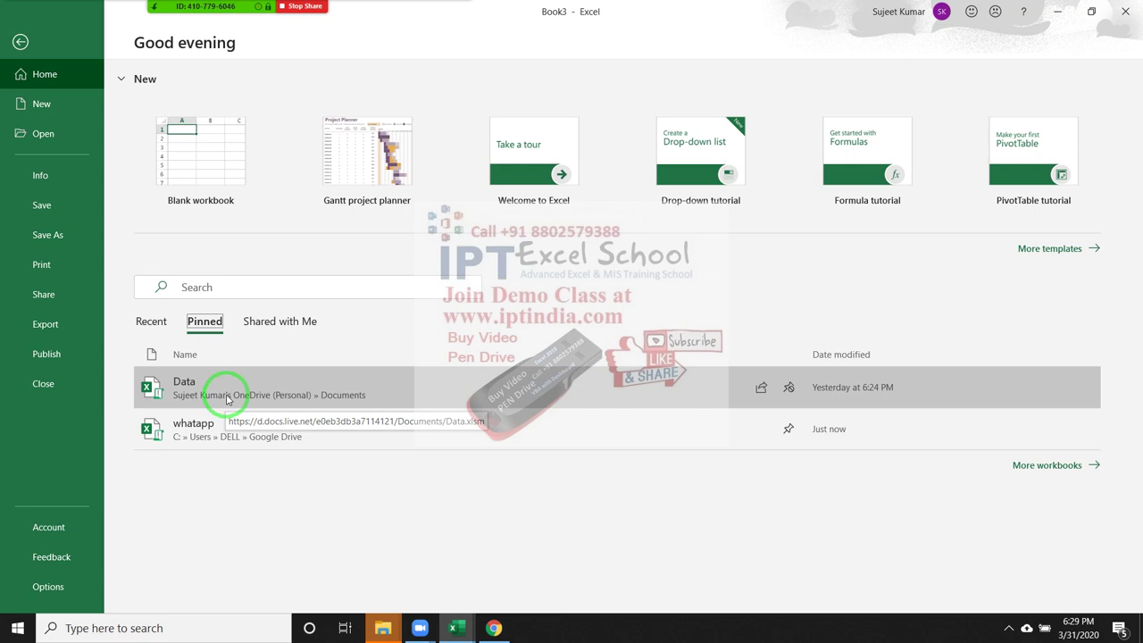
Revisit File > Open, return to select A1 in Book3, then reopen the File Home page.
left_click(20, 42)
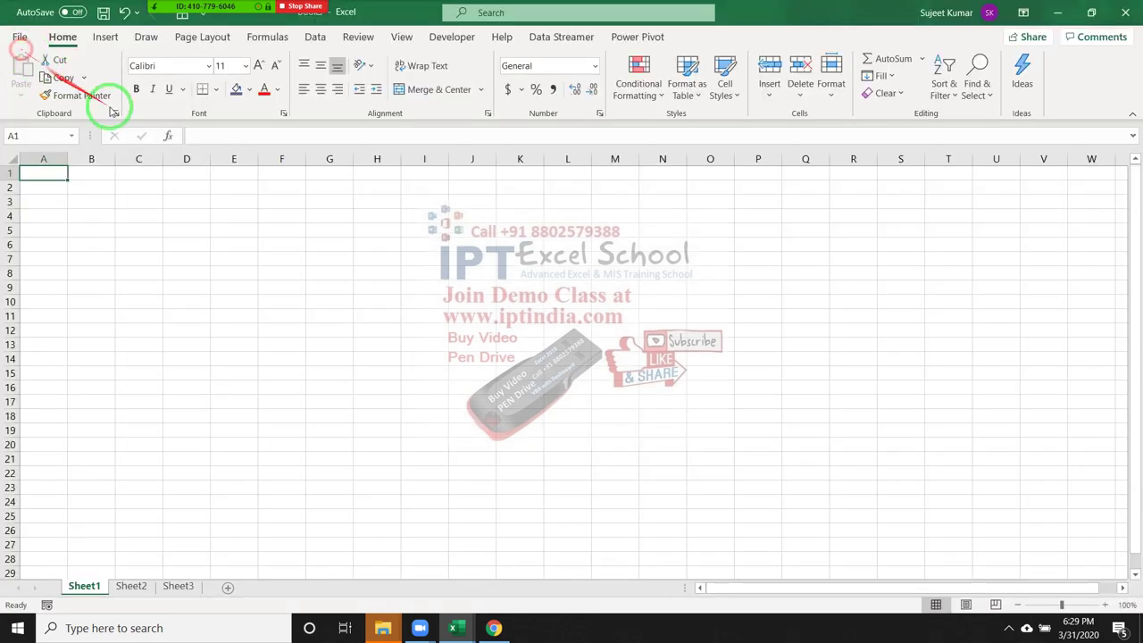
left_click(244, 244)
left_click(19, 37)
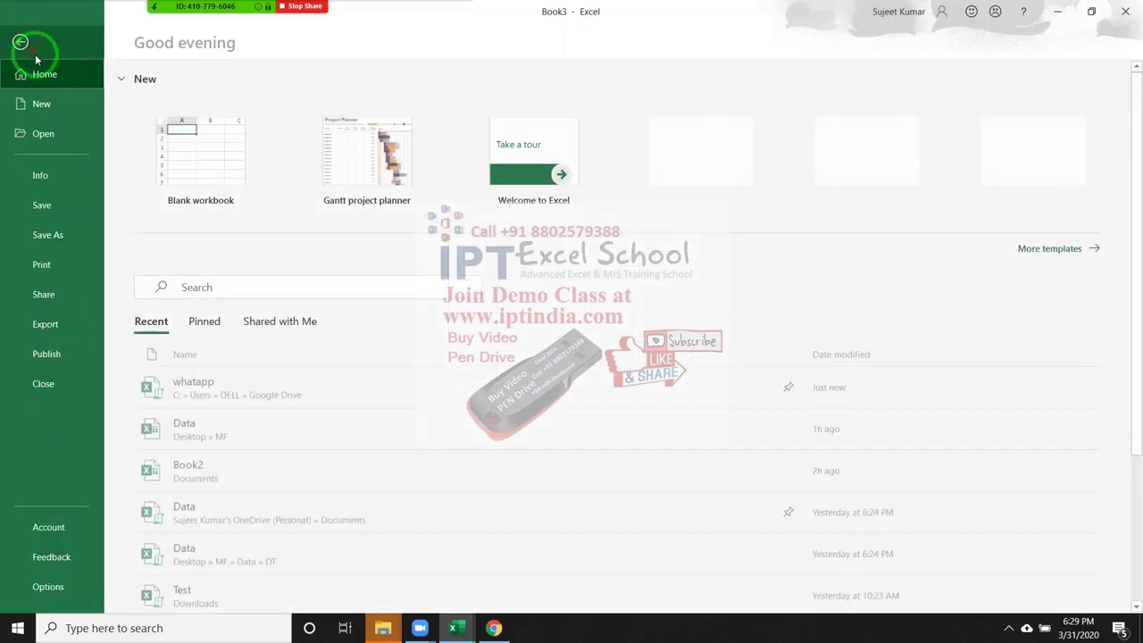
left_click(44, 134)
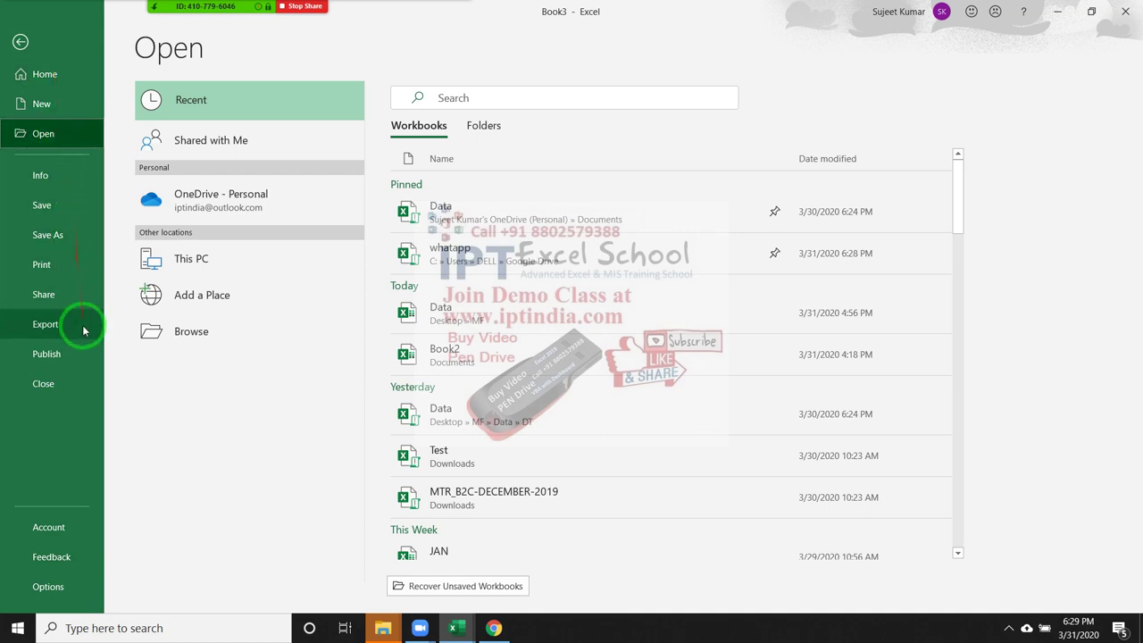
key("Escape")
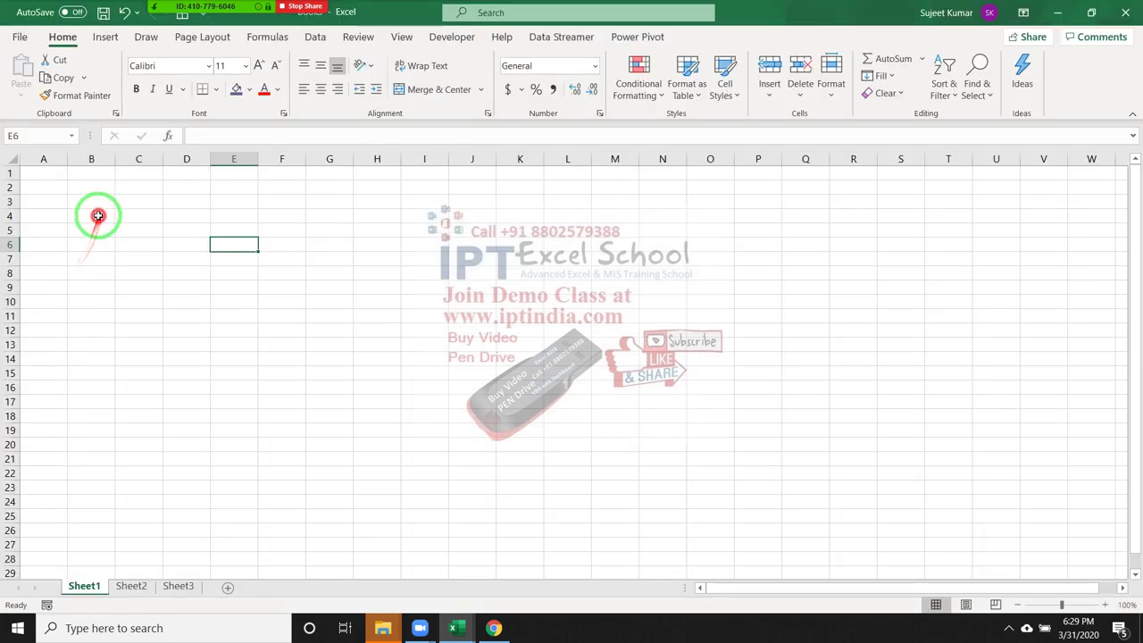
left_click(36, 173)
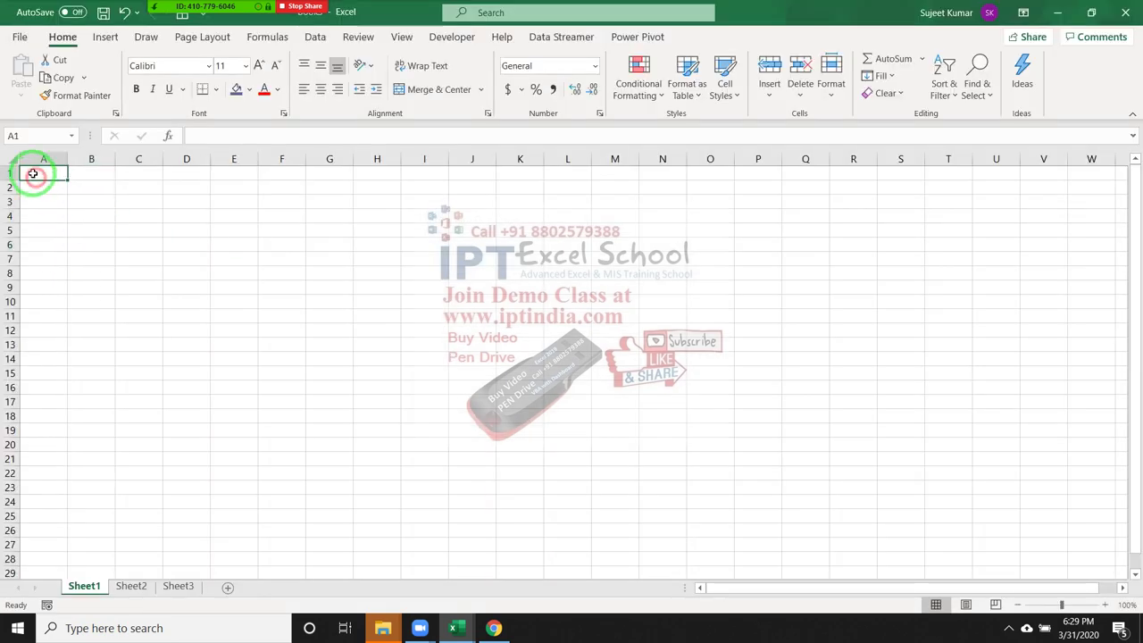
left_click(18, 39)
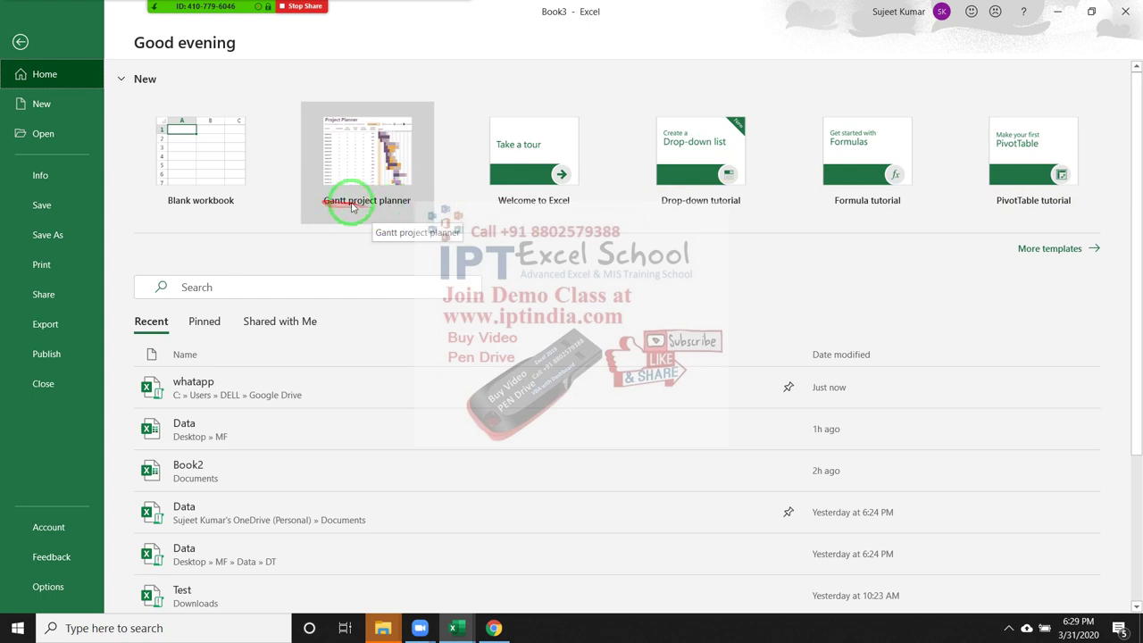
Browse the full gallery of Excel templates.
left_click(1052, 250)
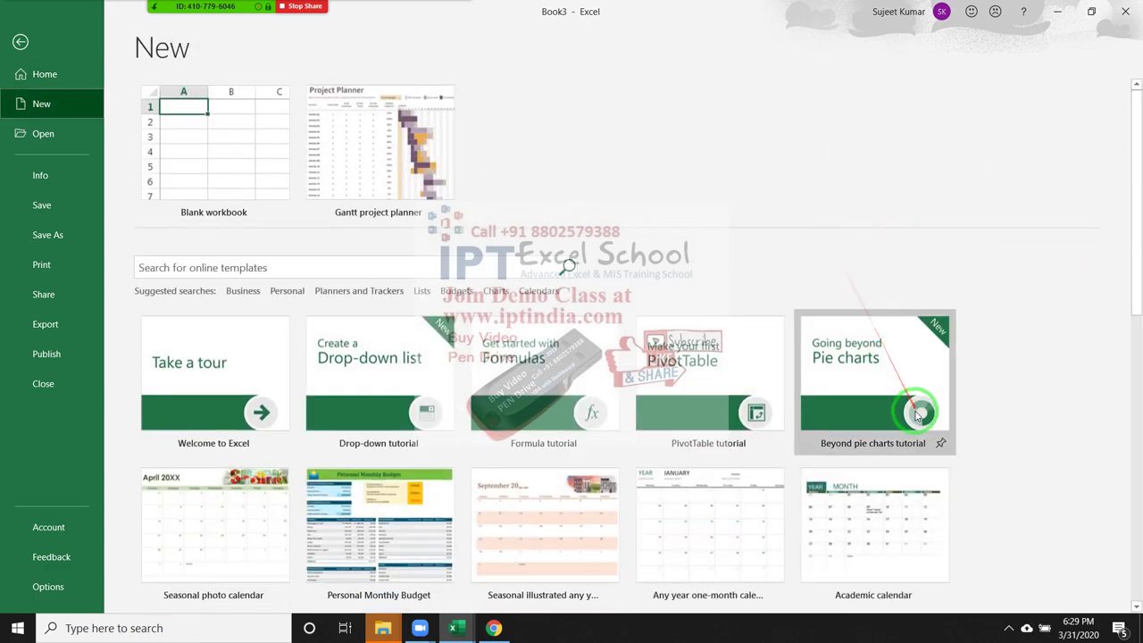
scroll(918, 411, "down", 3)
scroll(915, 416, "down", 1)
scroll(913, 416, "down", 1)
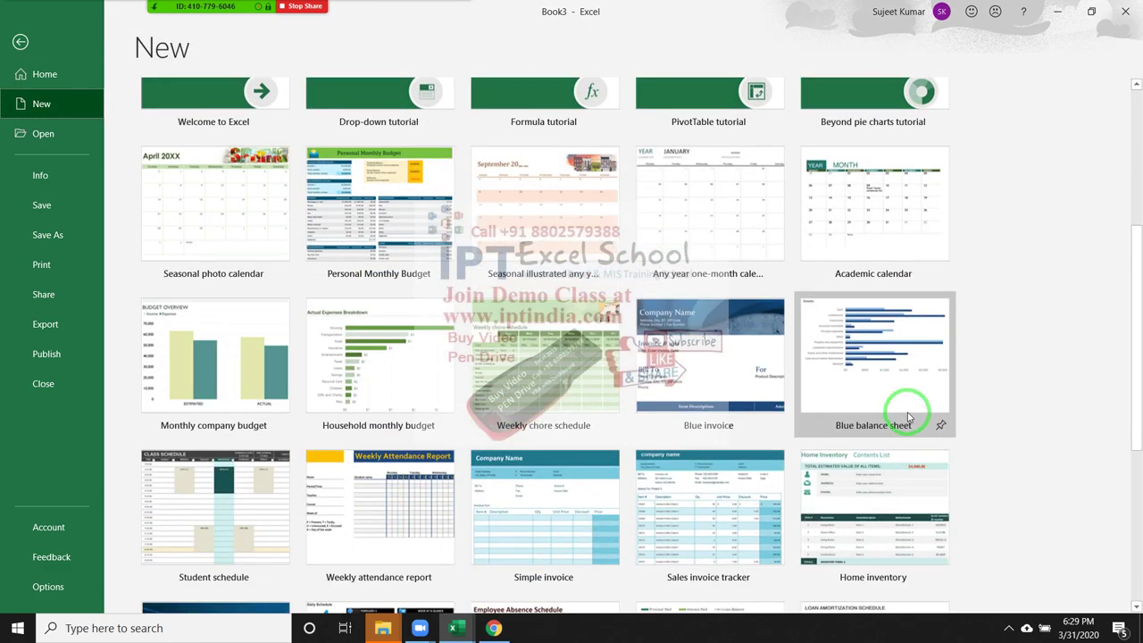
scroll(910, 416, "down", 1)
scroll(909, 416, "down", 1)
scroll(906, 412, "up", 3)
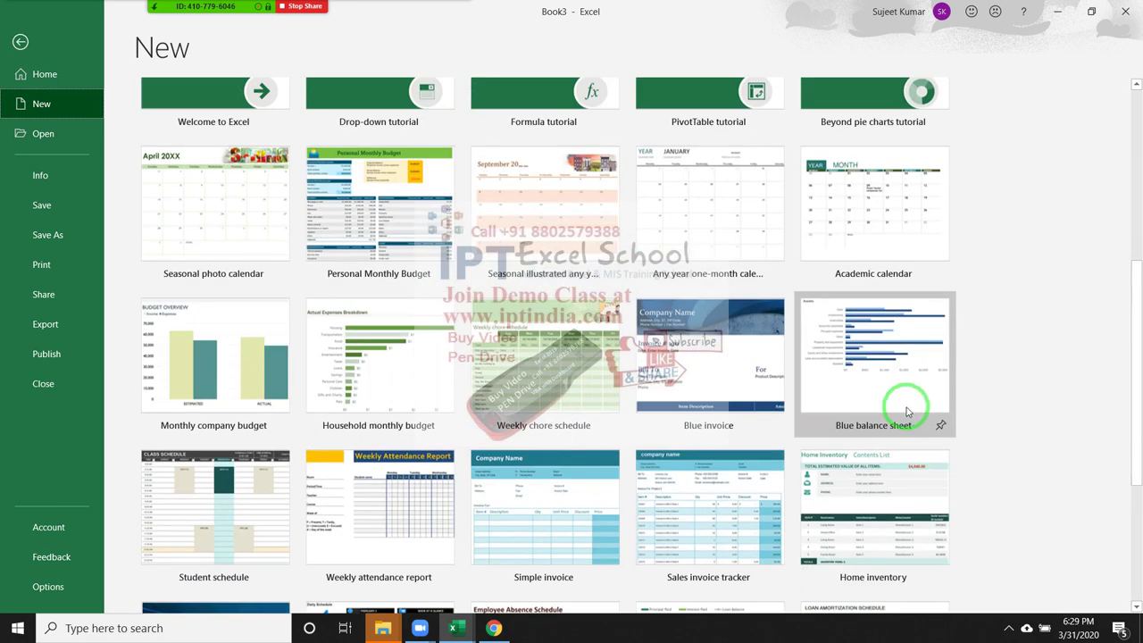
scroll(907, 412, "up", 3)
scroll(906, 412, "up", 2)
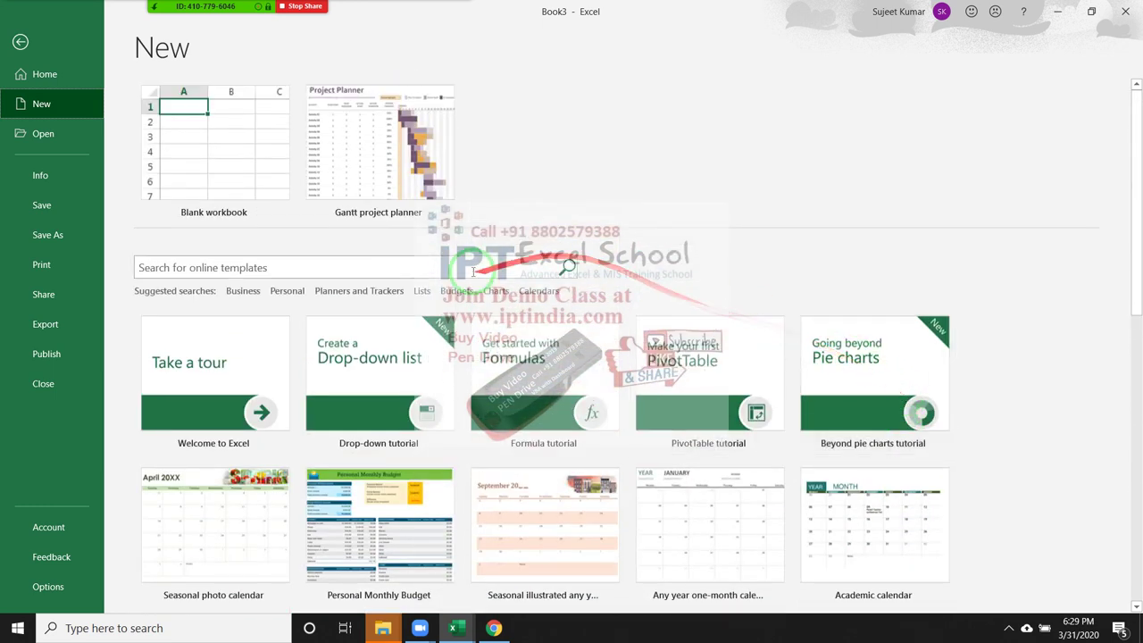
Search the online templates for 'bill' and review the results.
left_click(473, 271)
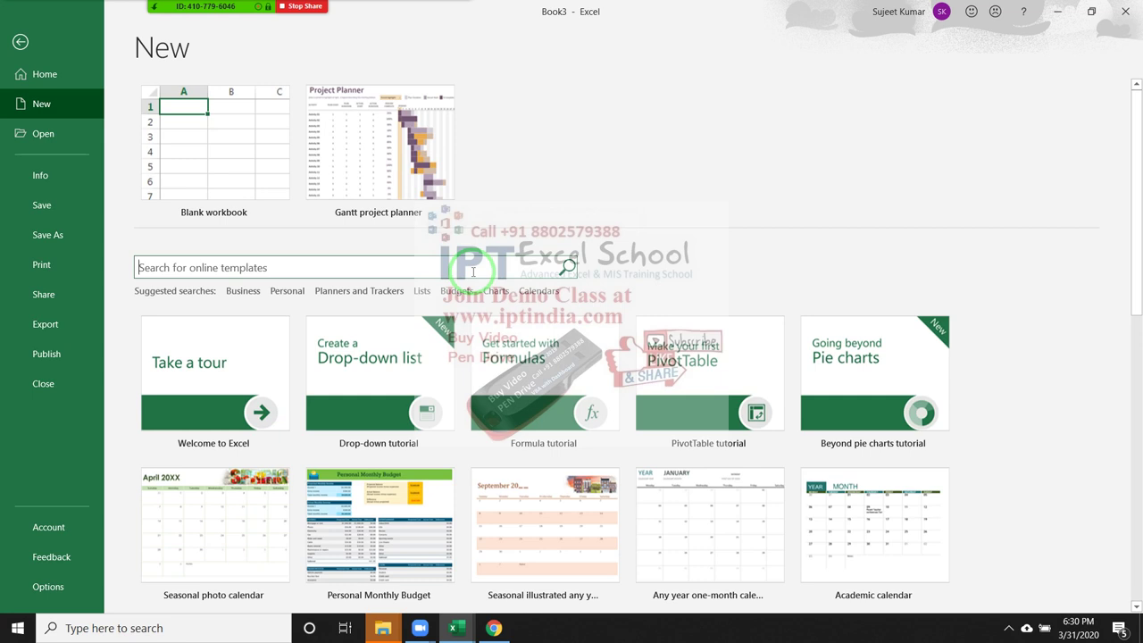
type("bill")
key("Return")
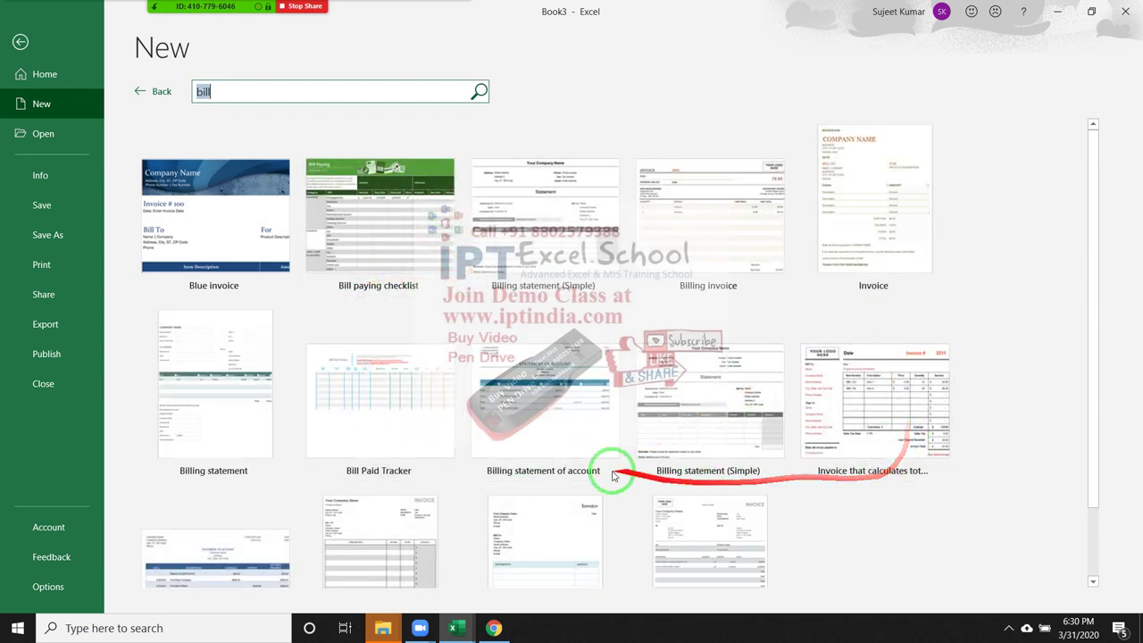
scroll(666, 462, "down", 2)
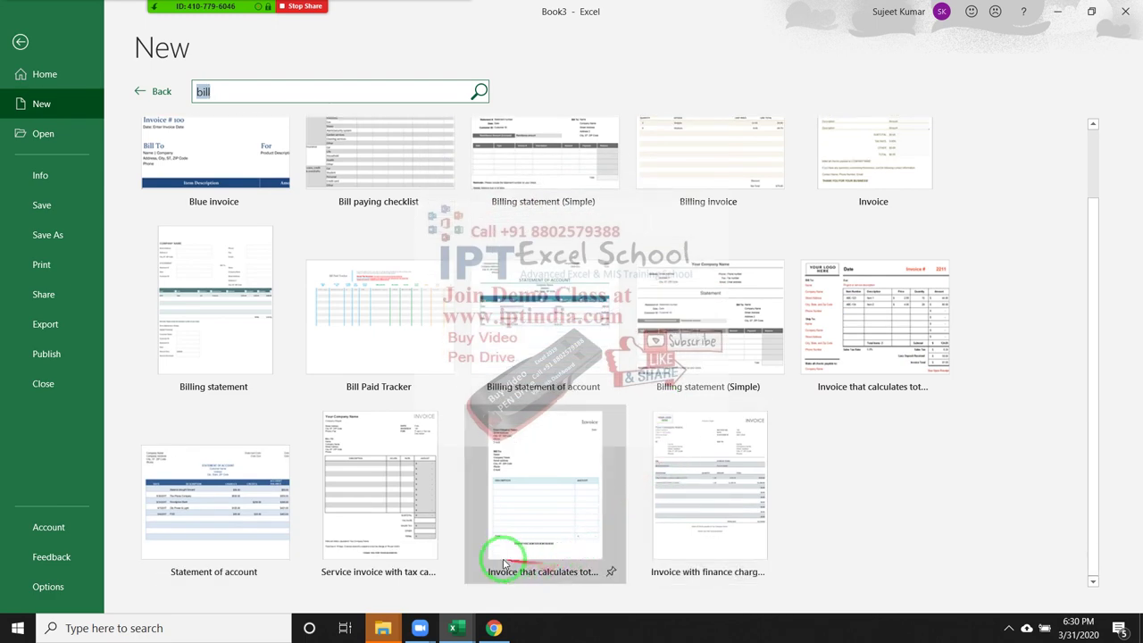
scroll(1038, 257, "up", 1)
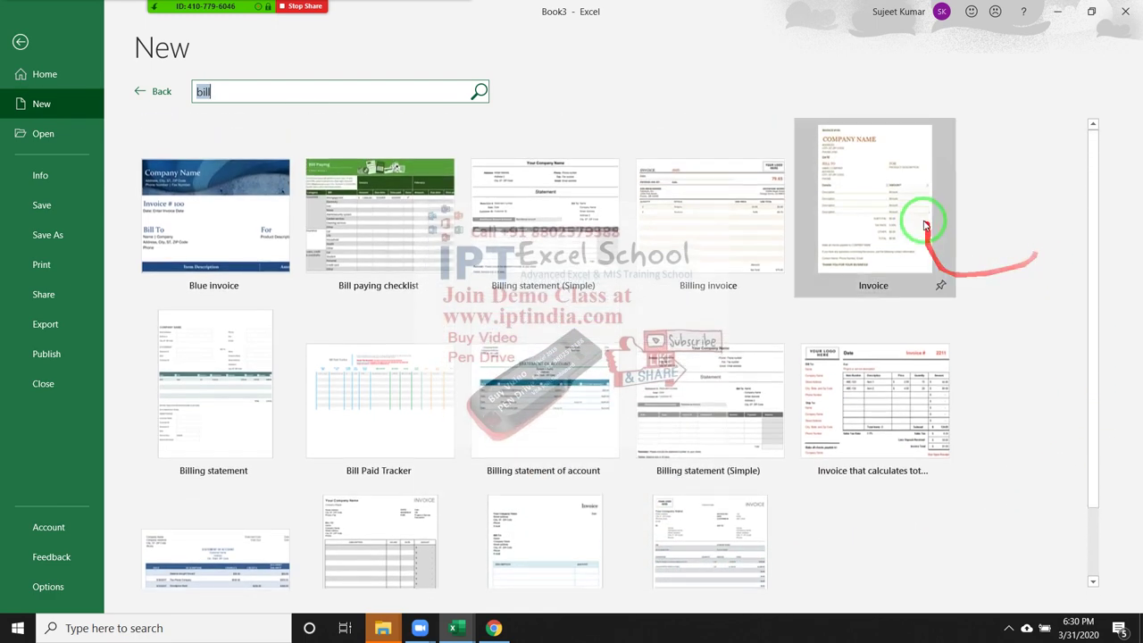
Create a new workbook from the Invoice template.
left_click(913, 291)
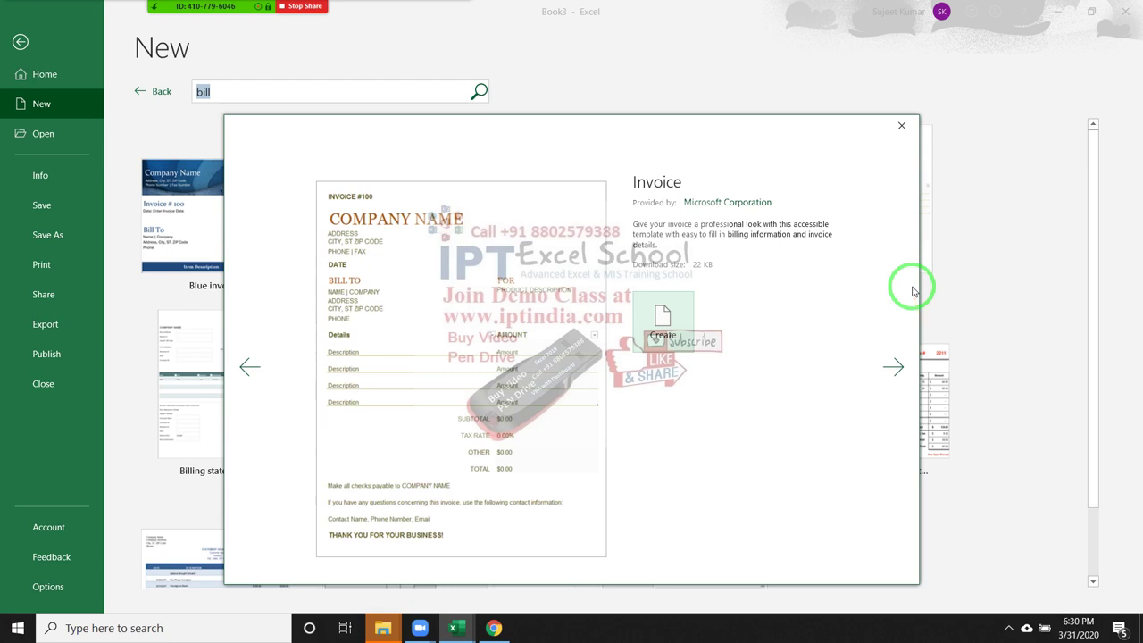
left_click(665, 337)
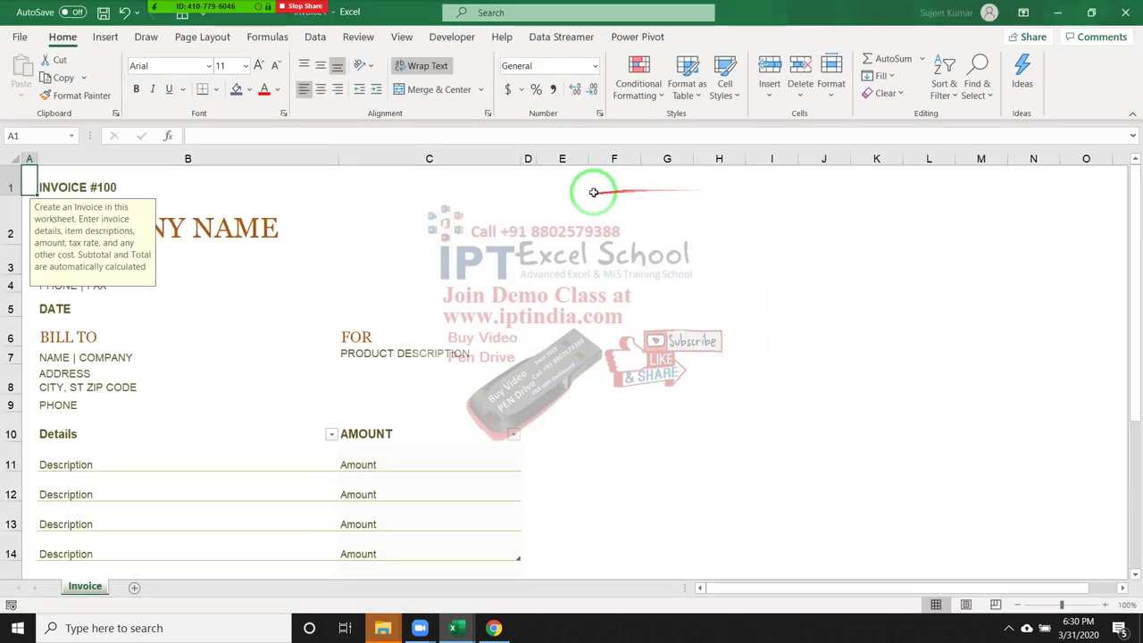
scroll(566, 428, "down", 1)
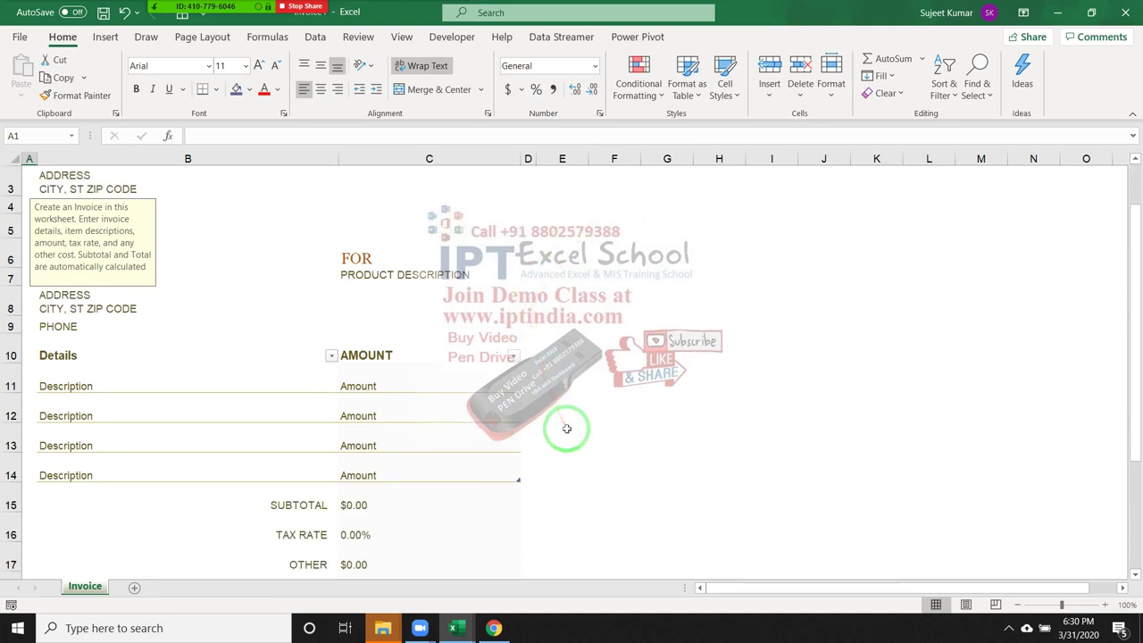
scroll(567, 429, "down", 8)
scroll(568, 425, "up", 9)
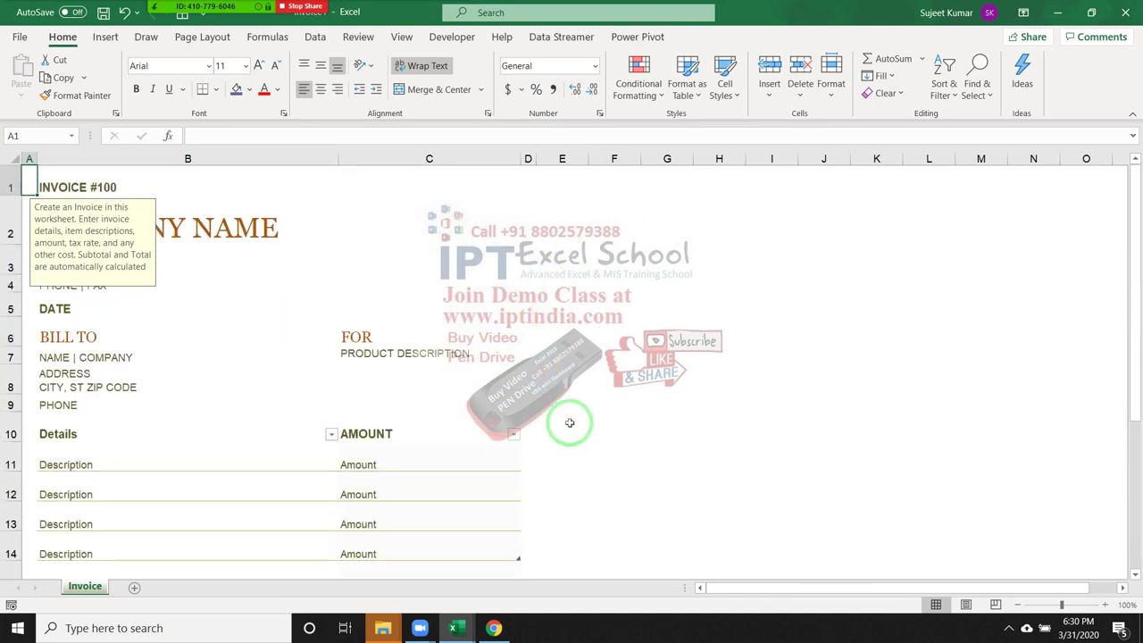
Read the input messages for the company name, invoice number, address, NAME | COMPANY and product description cells.
left_click(312, 236)
left_click(115, 181)
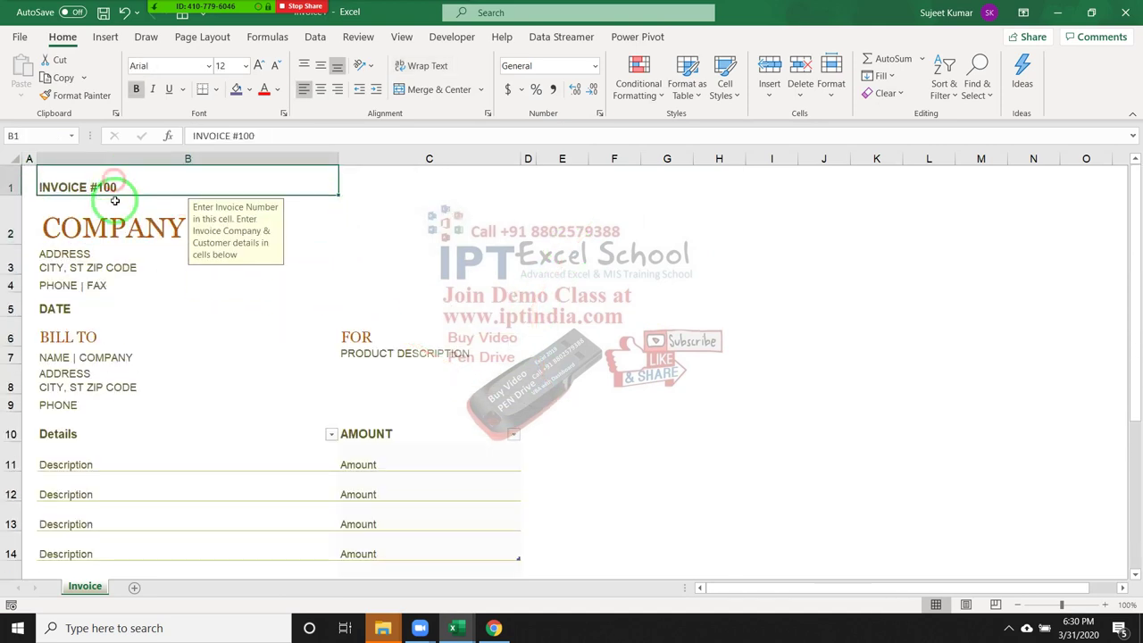
left_click(92, 224)
left_click(84, 252)
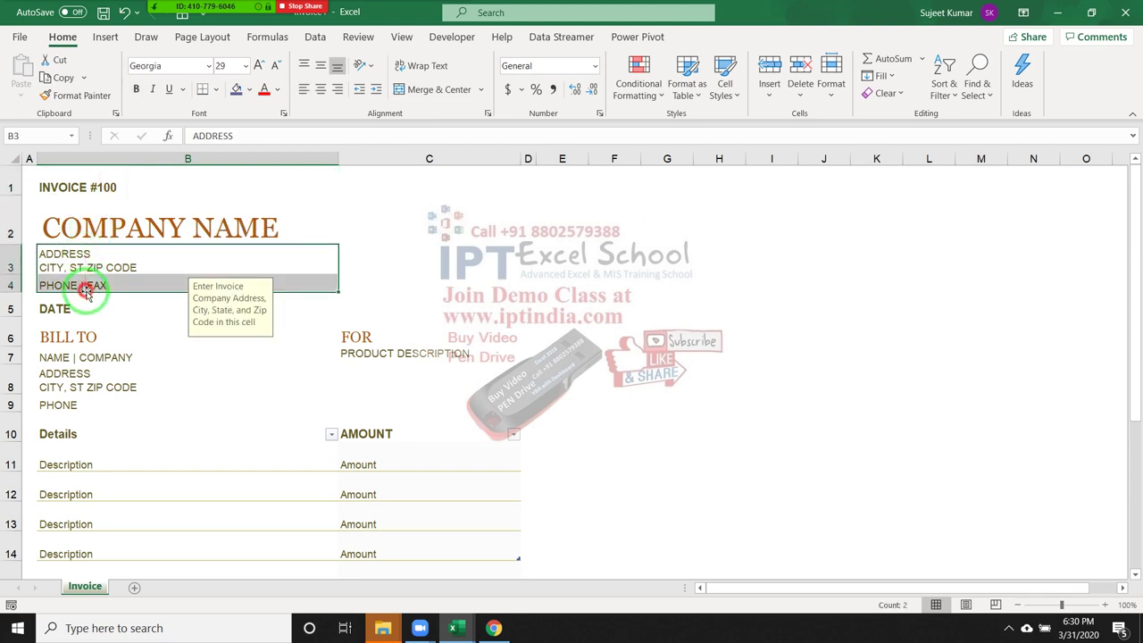
left_click(100, 361)
left_click(411, 360)
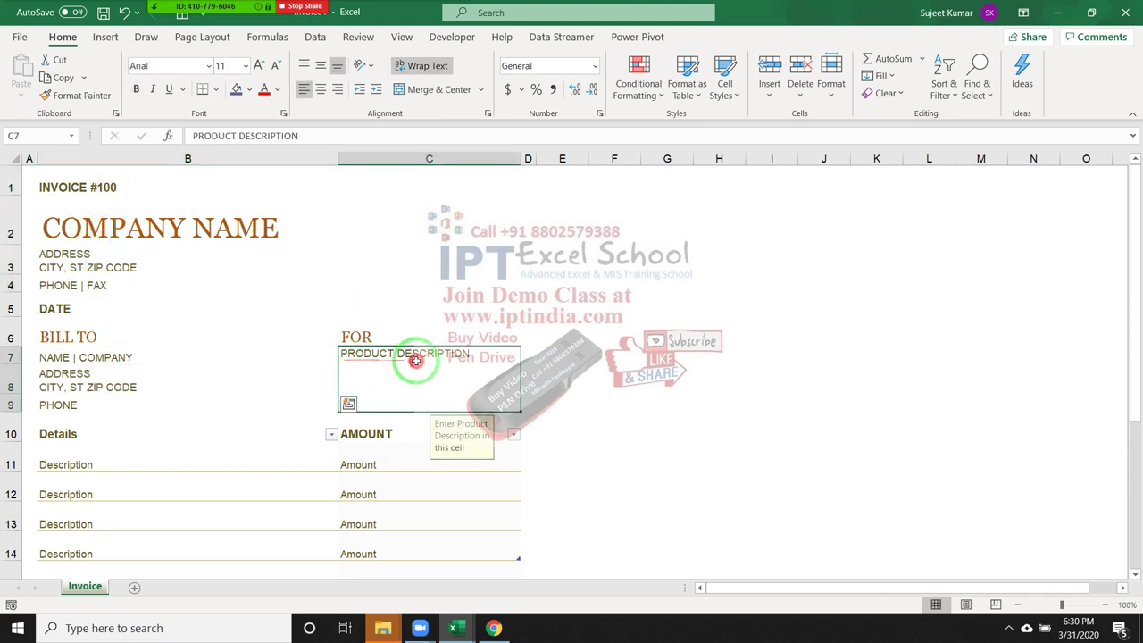
scroll(410, 357, "down", 3)
mouse_move(152, 225)
left_mouse_down()
mouse_move(318, 290)
mouse_move(352, 327)
left_mouse_up()
scroll(317, 411, "down", 5)
scroll(321, 407, "up", 6)
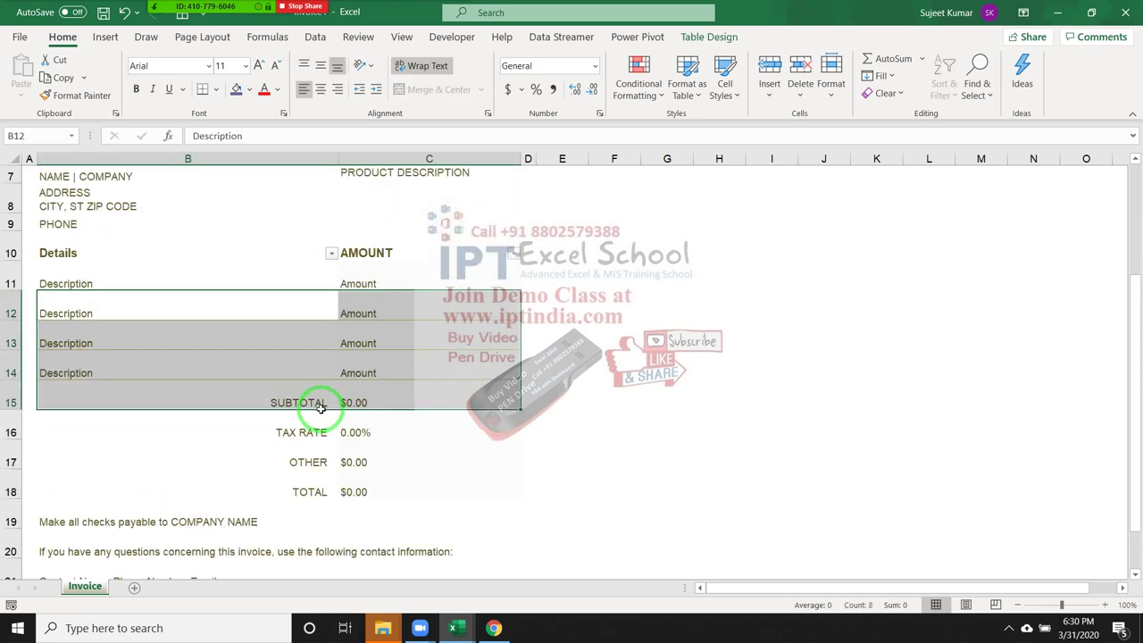
scroll(319, 403, "up", 2)
Check the invoice's print preview, then return to the File Home page.
key("ctrl+p")
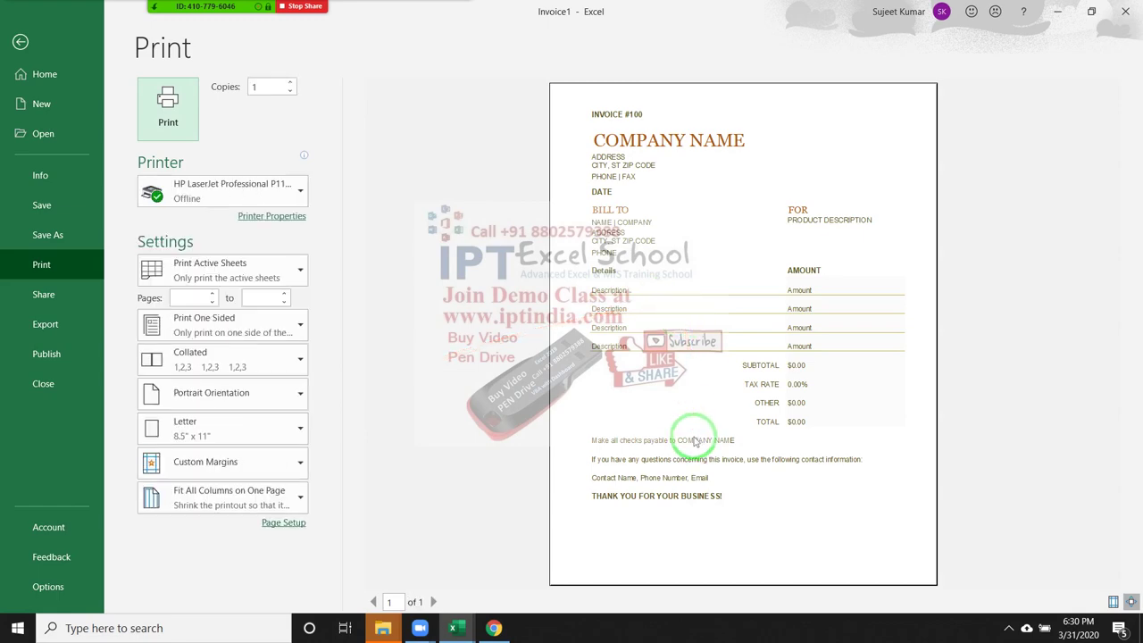
key("Escape")
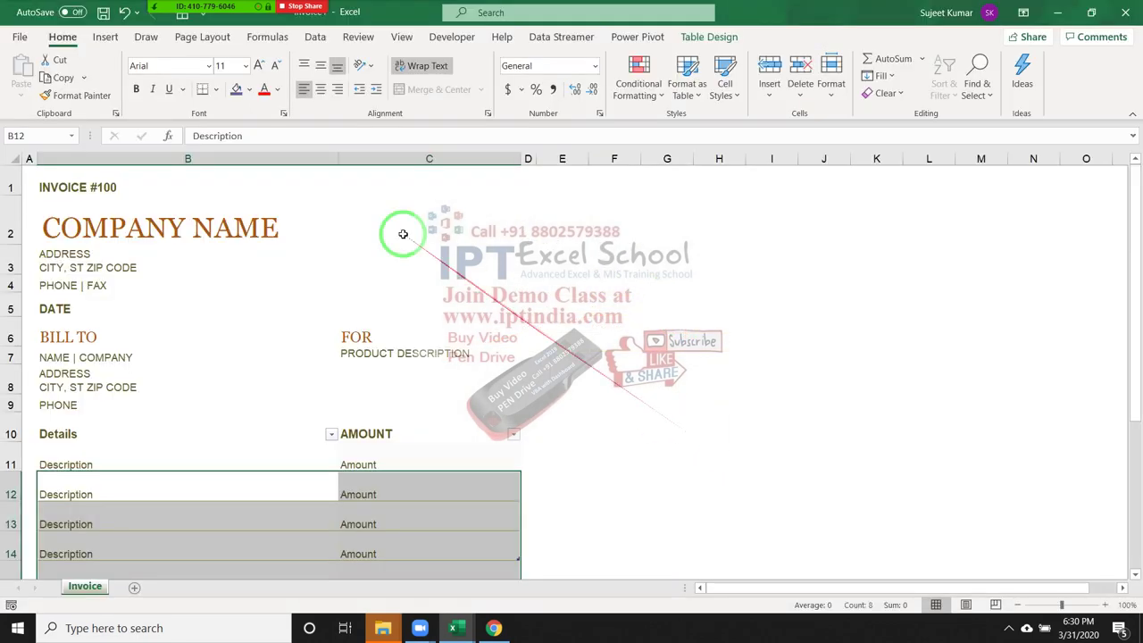
left_click(20, 42)
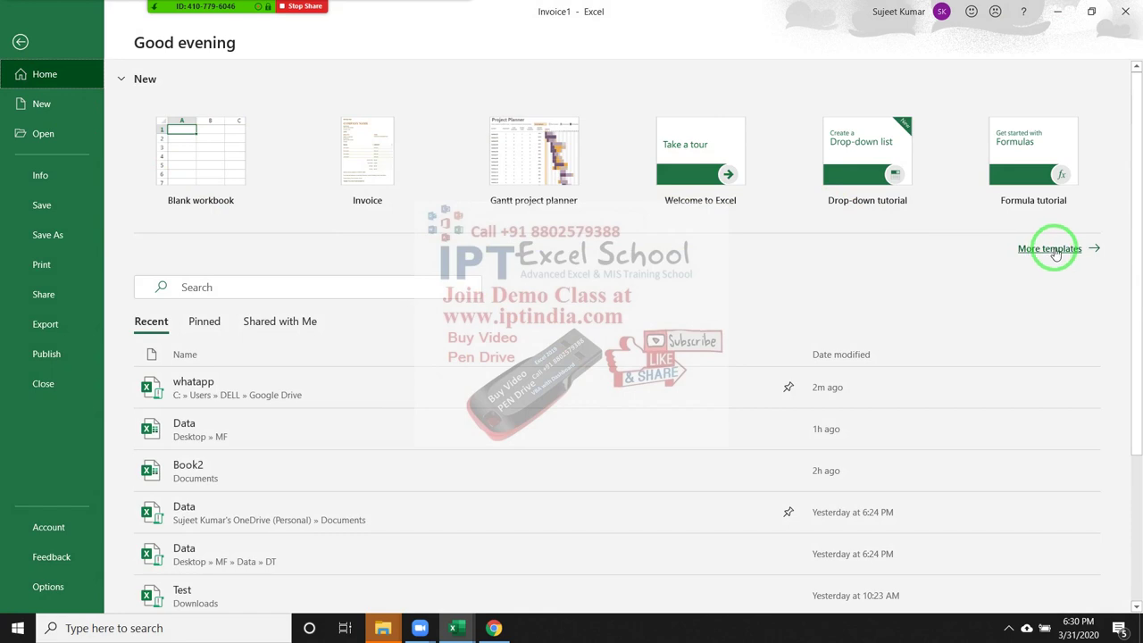
Create a workbook from the Phases of the moon calendar template in the Calendars search results.
left_click(41, 105)
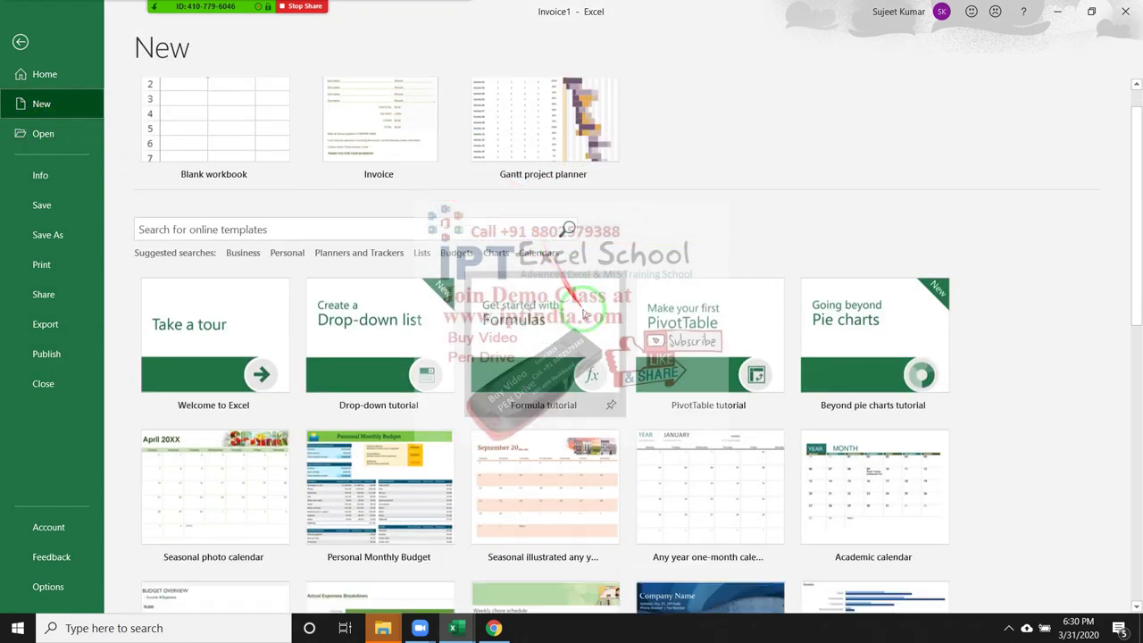
scroll(572, 268, "down", 5)
scroll(745, 377, "up", 4)
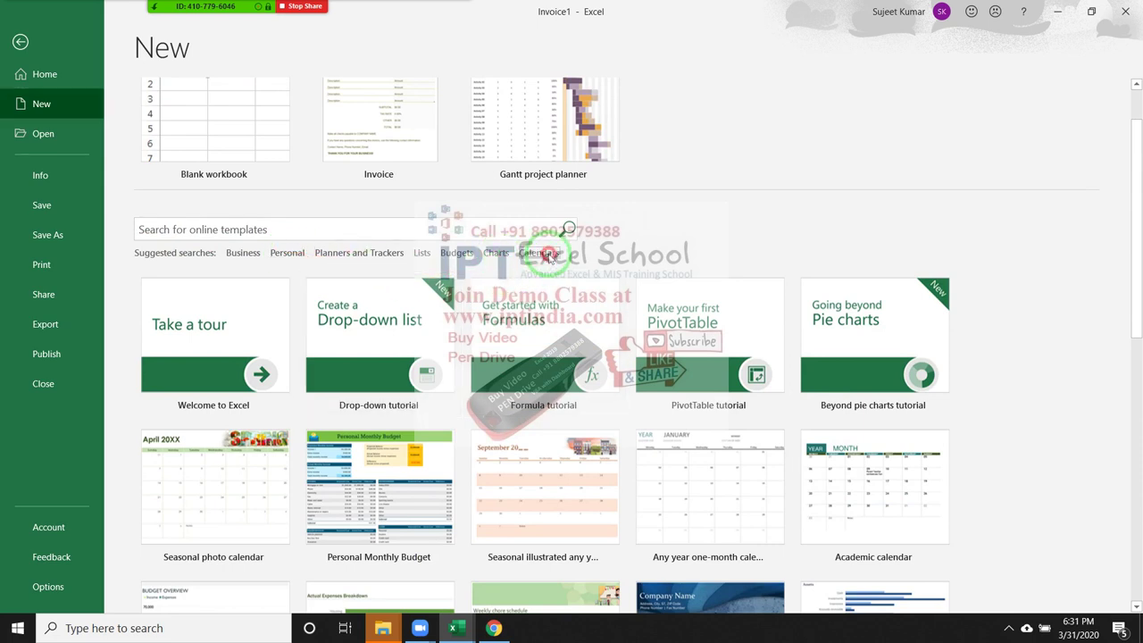
left_click(545, 255)
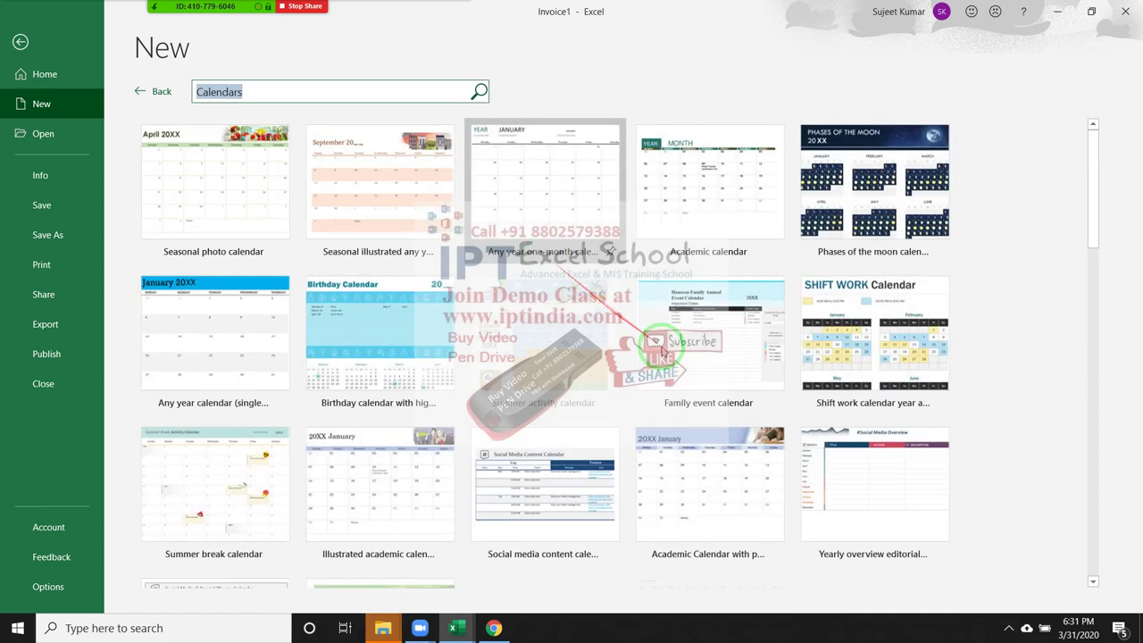
scroll(830, 379, "down", 3)
scroll(822, 378, "up", 3)
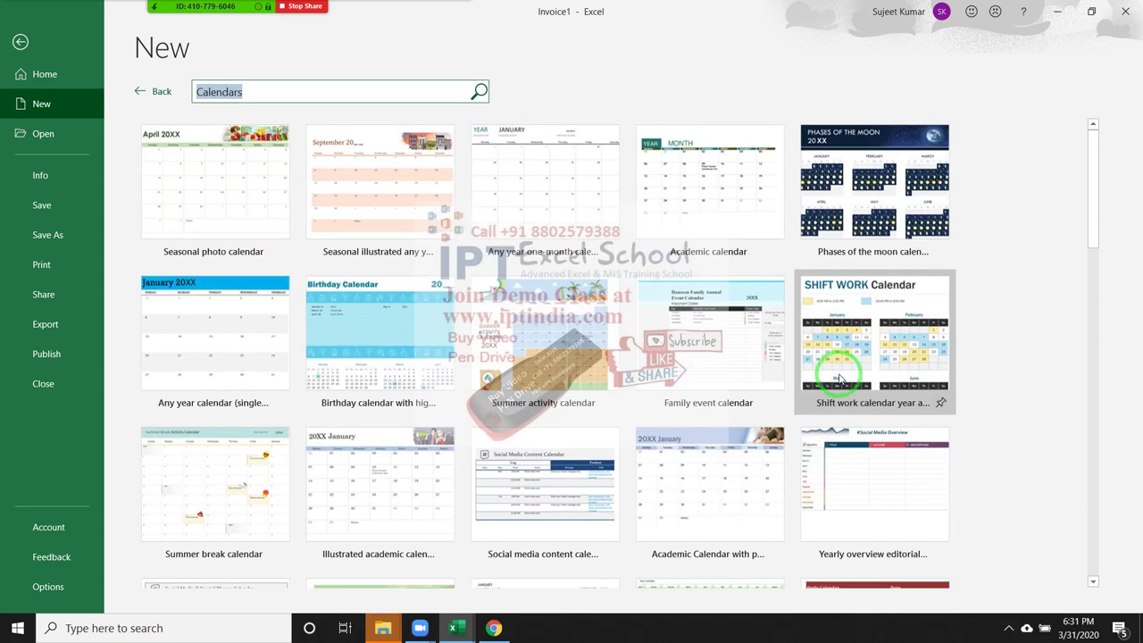
left_click(871, 170)
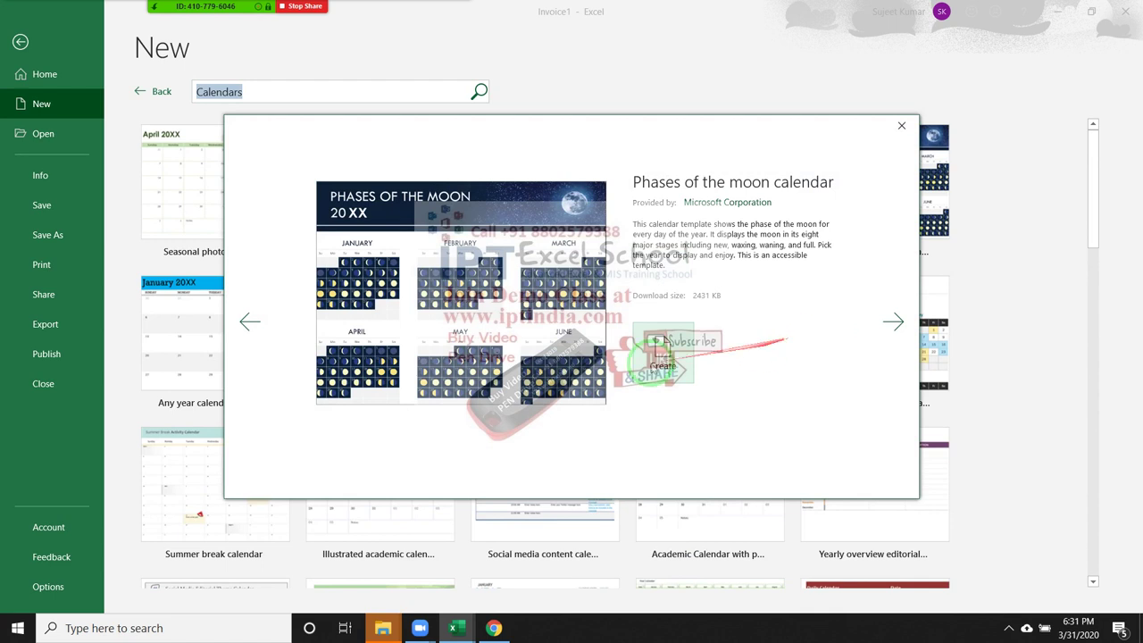
left_click(662, 361)
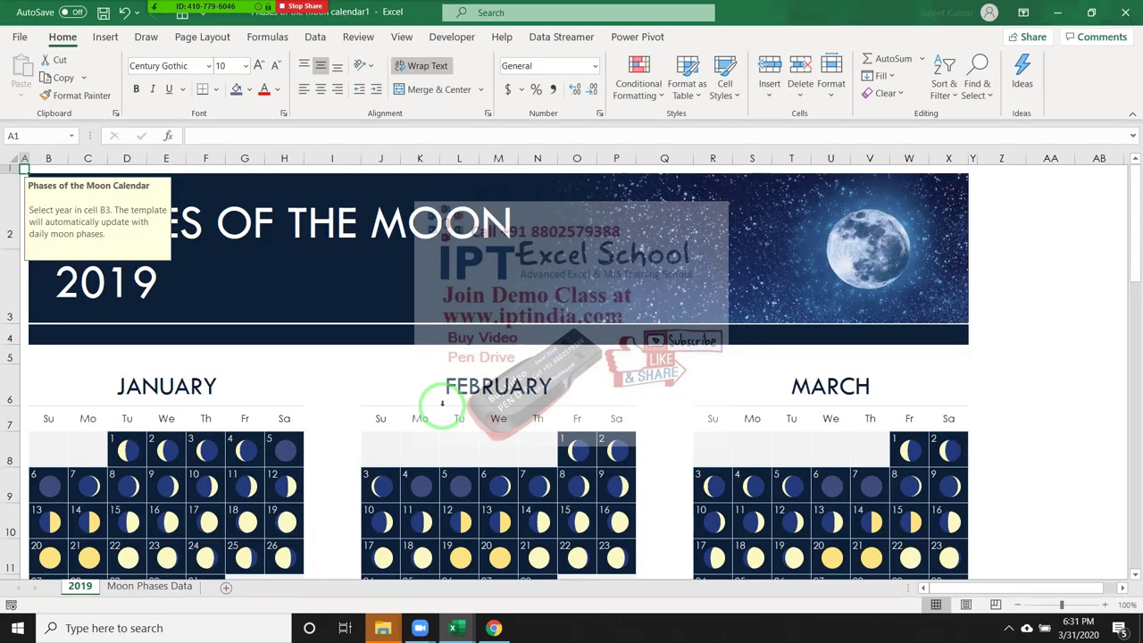
Set the calendar's year cell to 2020 and check the JANUARY heading.
left_click(41, 288)
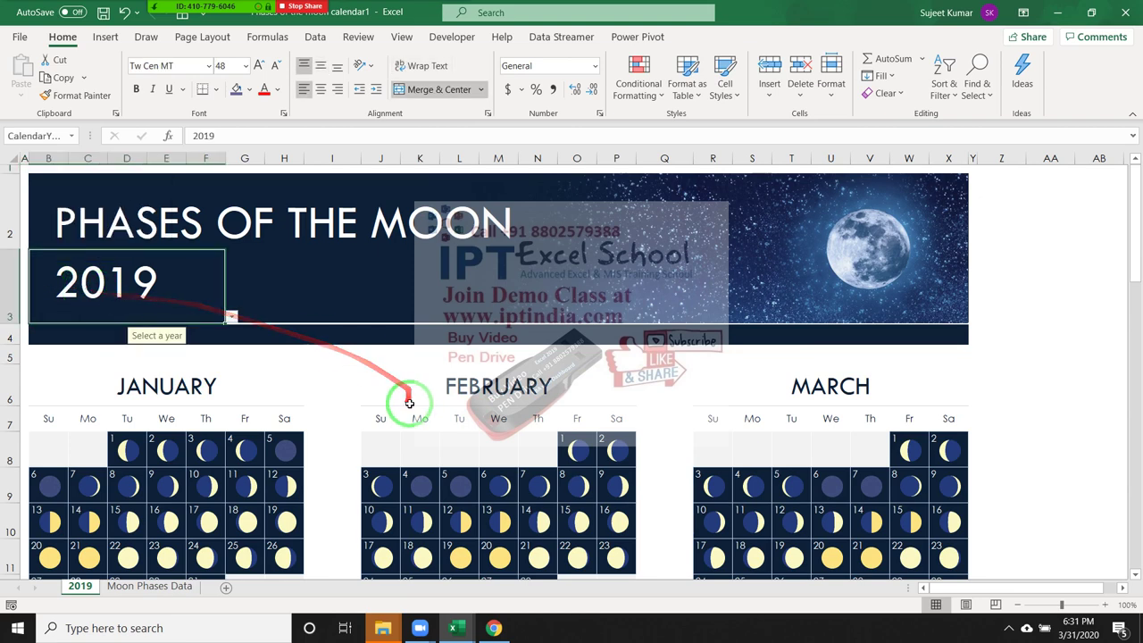
type("20")
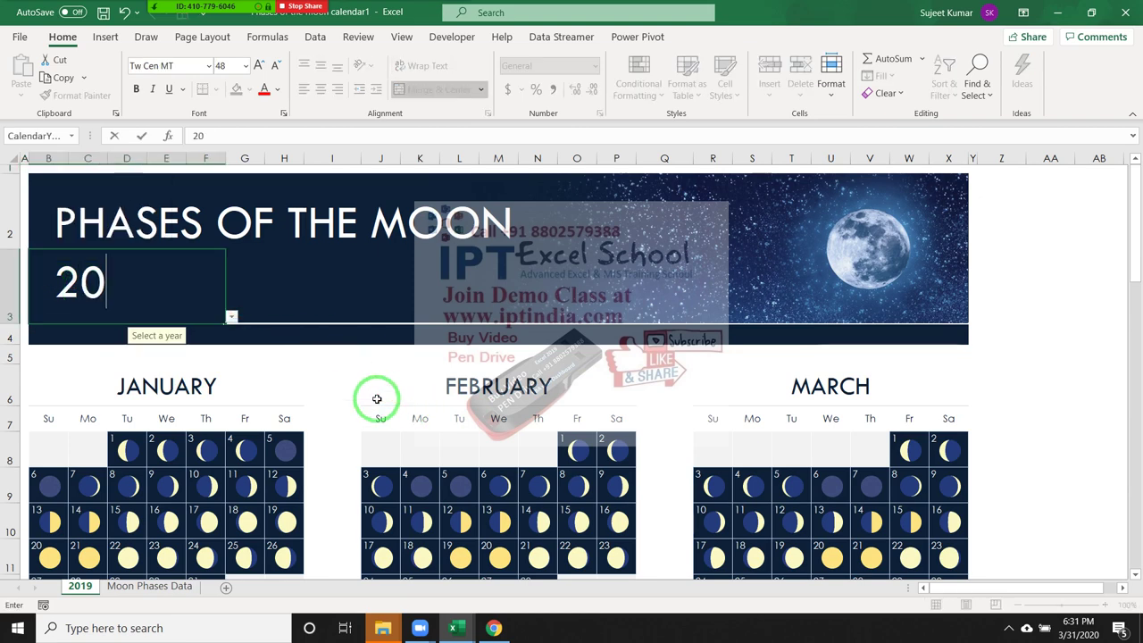
type("20")
key("ctrl+Return")
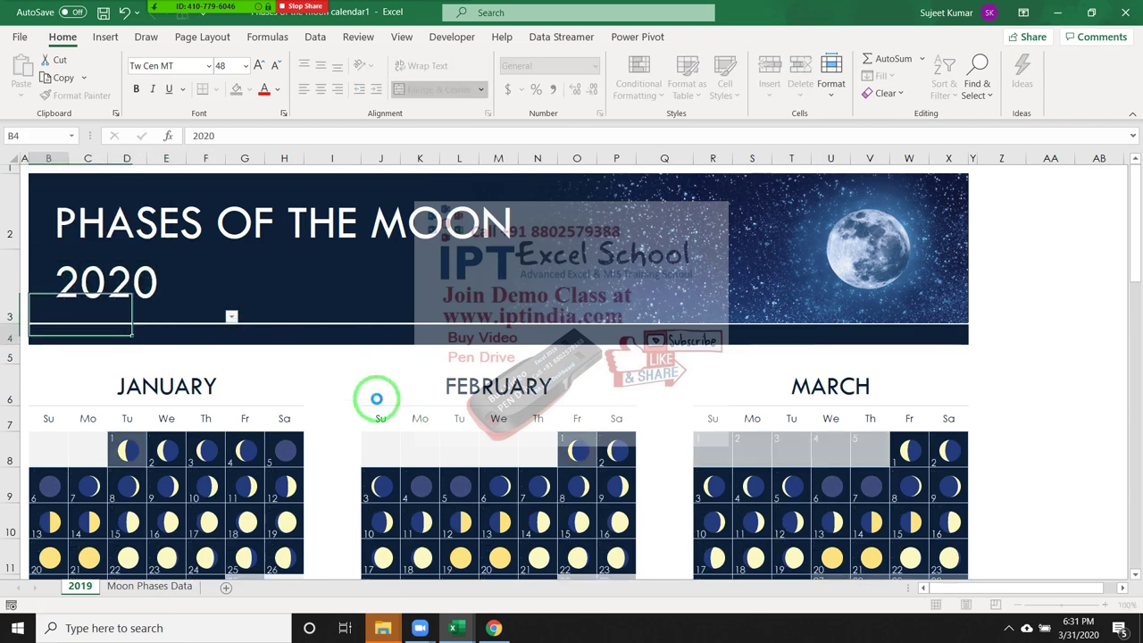
left_click(163, 380)
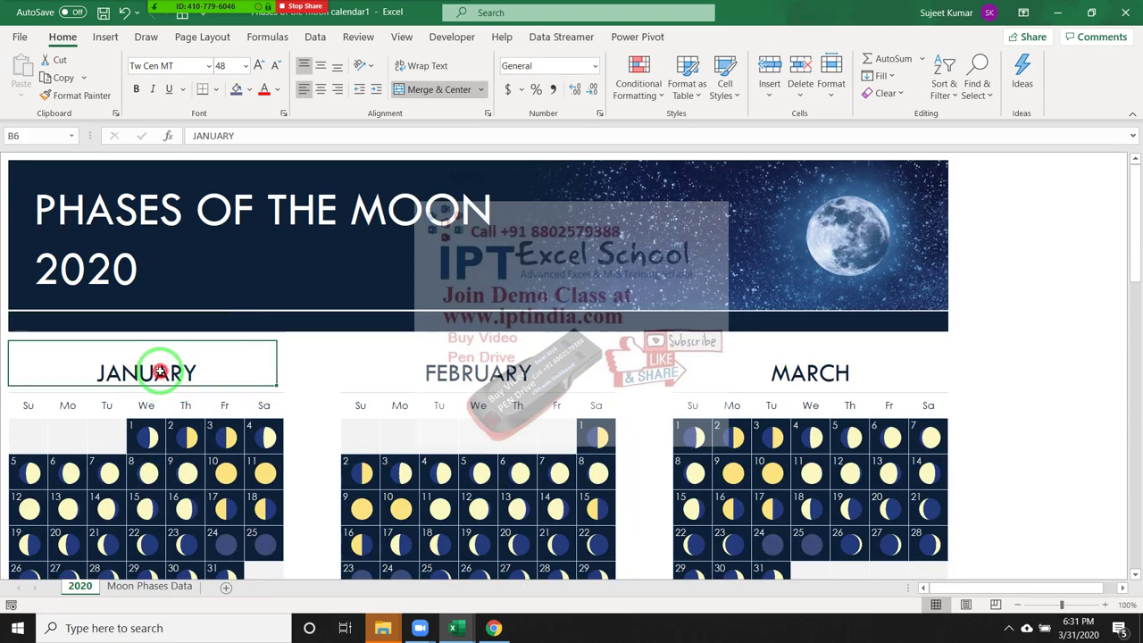
Inspect the March 31 moon picture and its date cell.
scroll(188, 375, "down", 3)
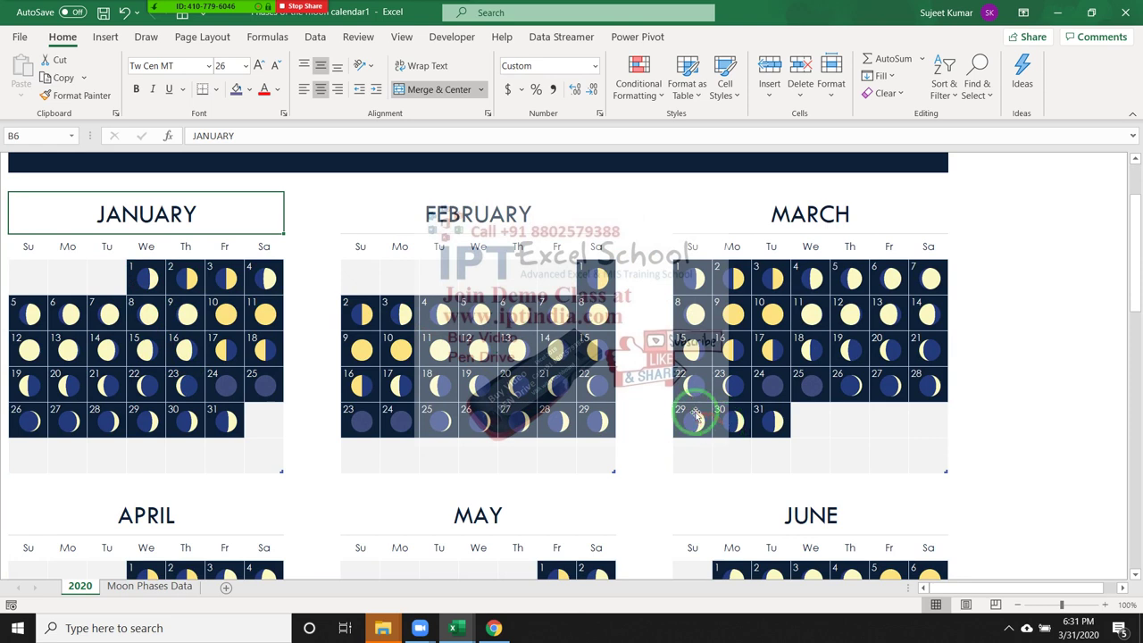
left_click(774, 422)
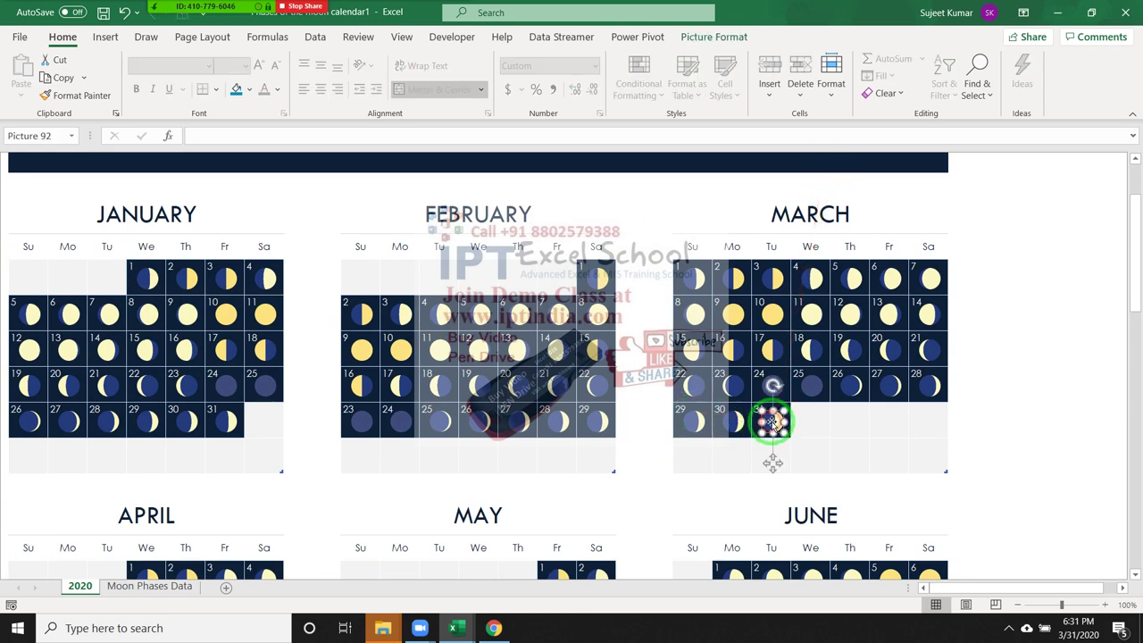
left_click(704, 478)
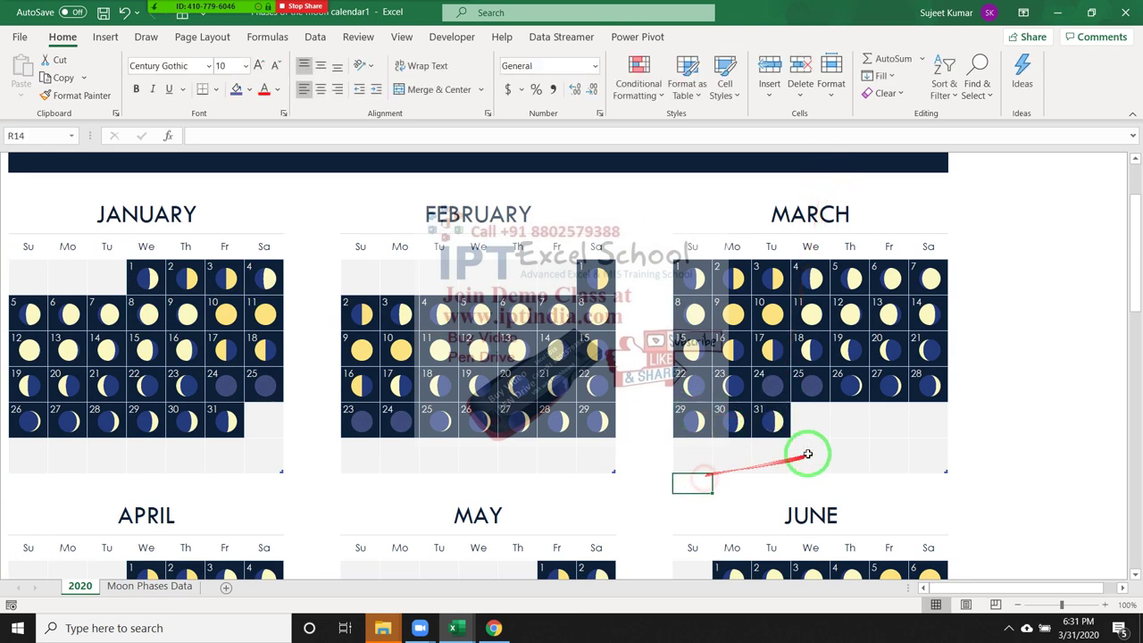
left_click(808, 425)
key("Left")
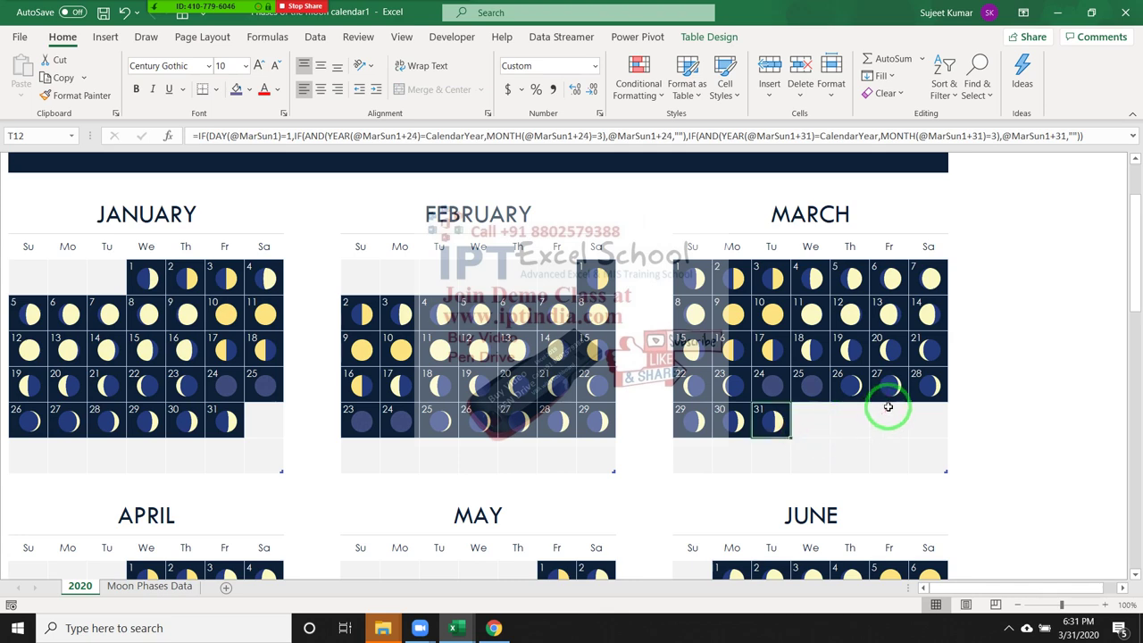
scroll(889, 406, "up", 2)
scroll(889, 407, "down", 3)
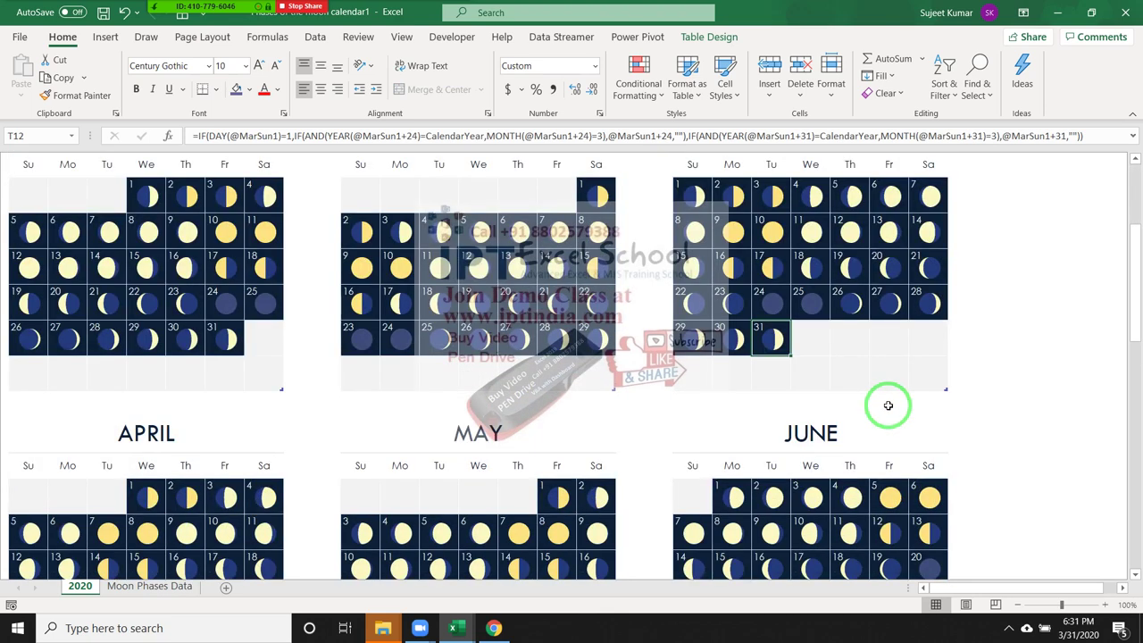
scroll(889, 406, "down", 1)
scroll(888, 406, "down", 2)
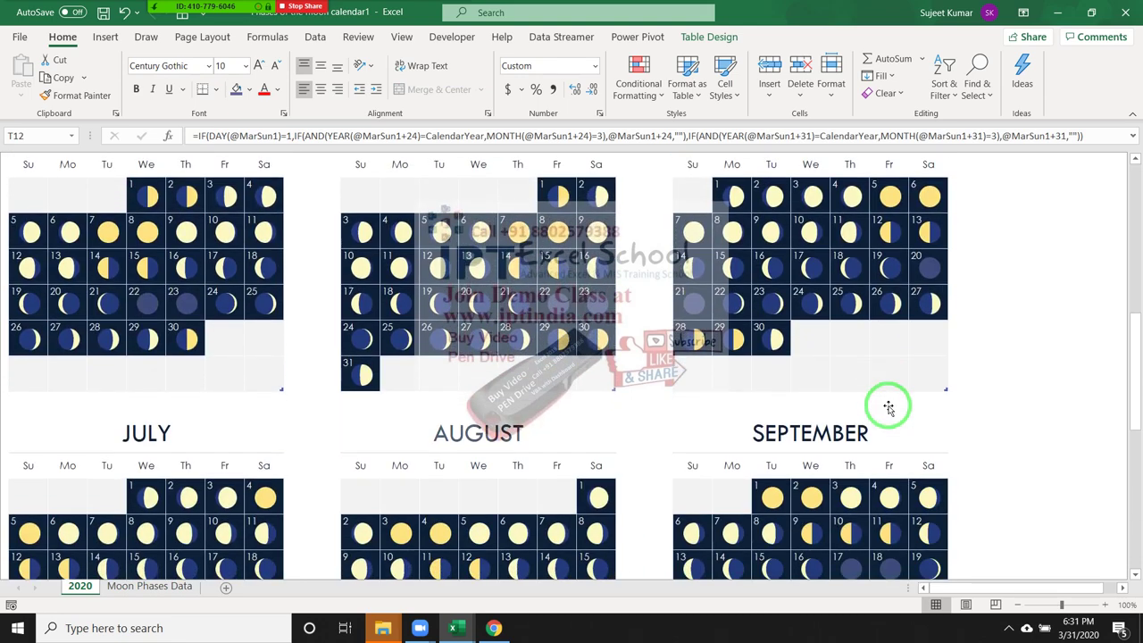
scroll(889, 406, "up", 5)
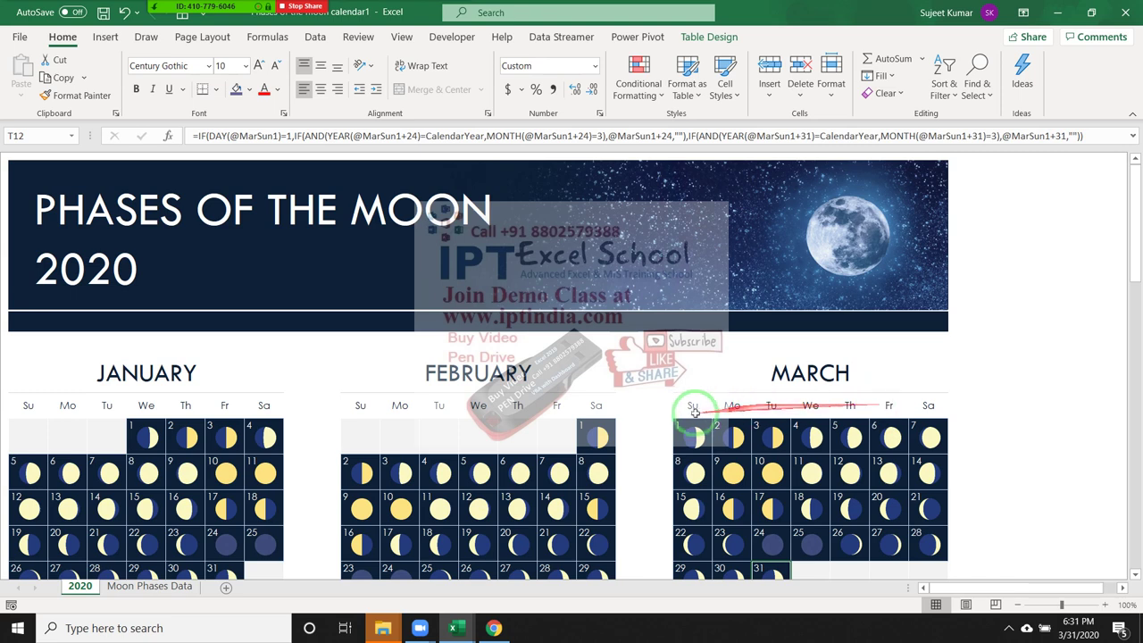
Inspect March's Su, Mo and Tu headers, the MARCH heading and cells around March 31.
left_click(687, 402)
left_click(731, 409)
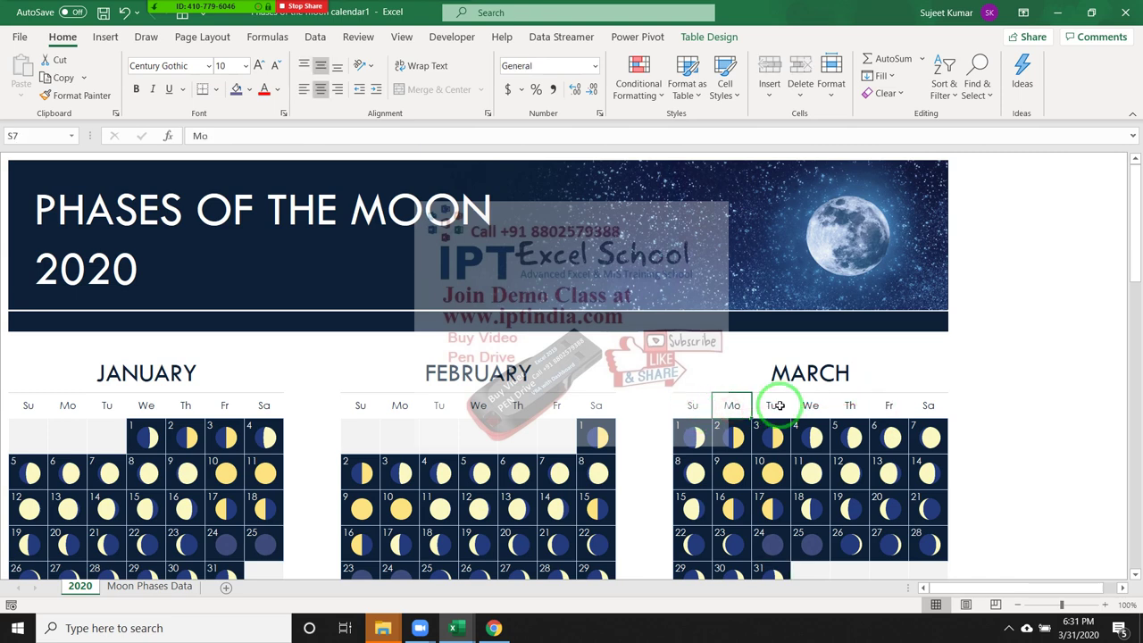
left_click(779, 405)
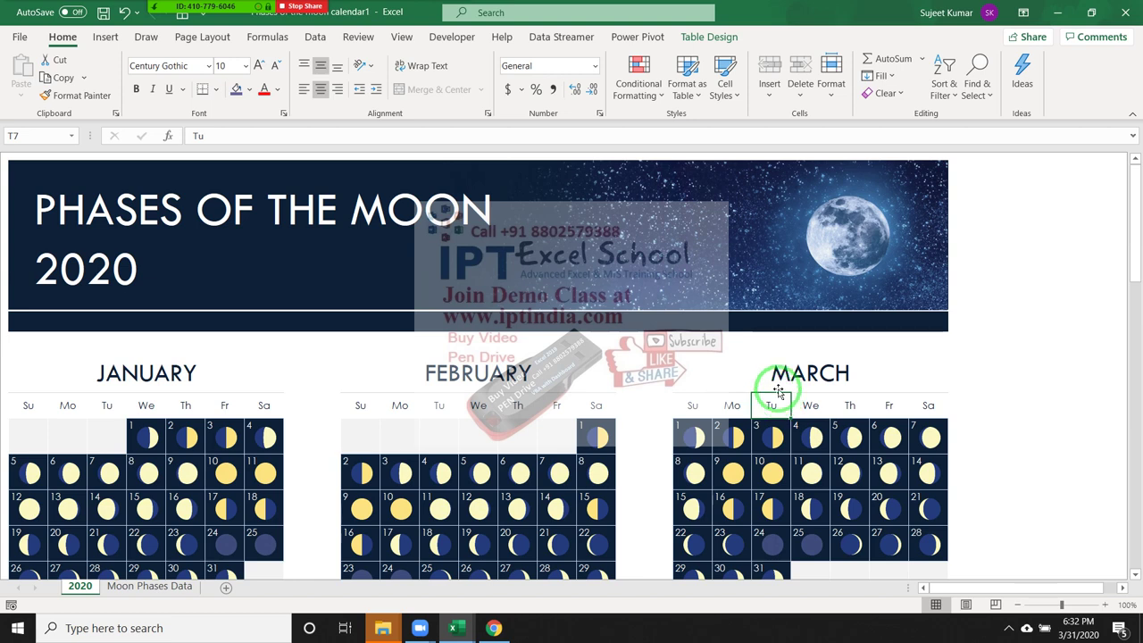
left_click(759, 376)
scroll(758, 394, "down", 2)
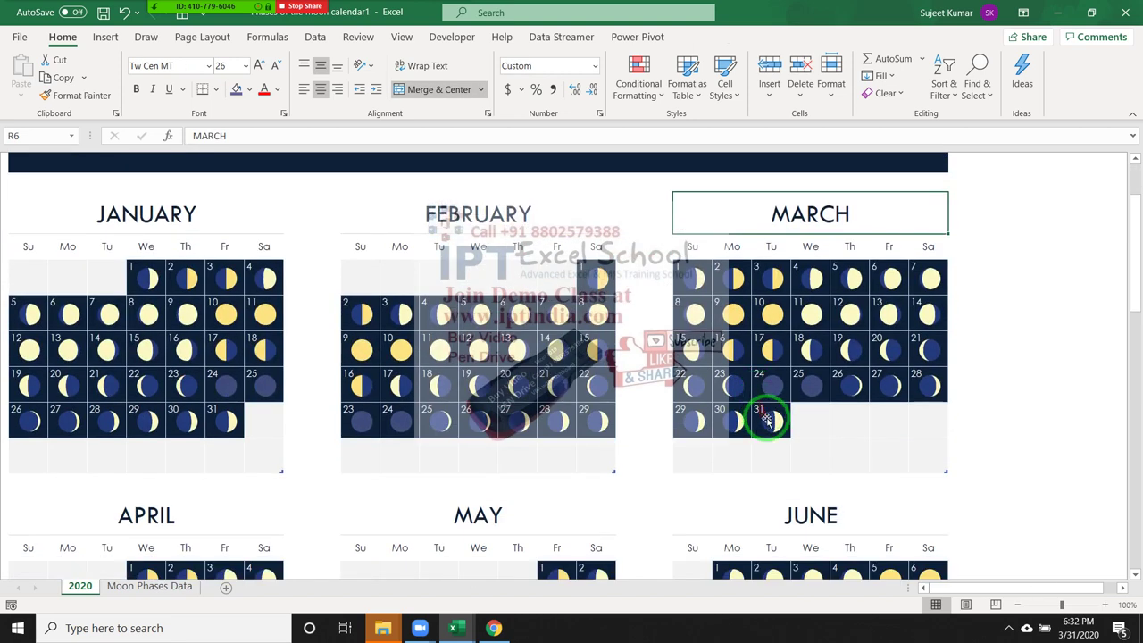
left_click(771, 451)
left_click(771, 433)
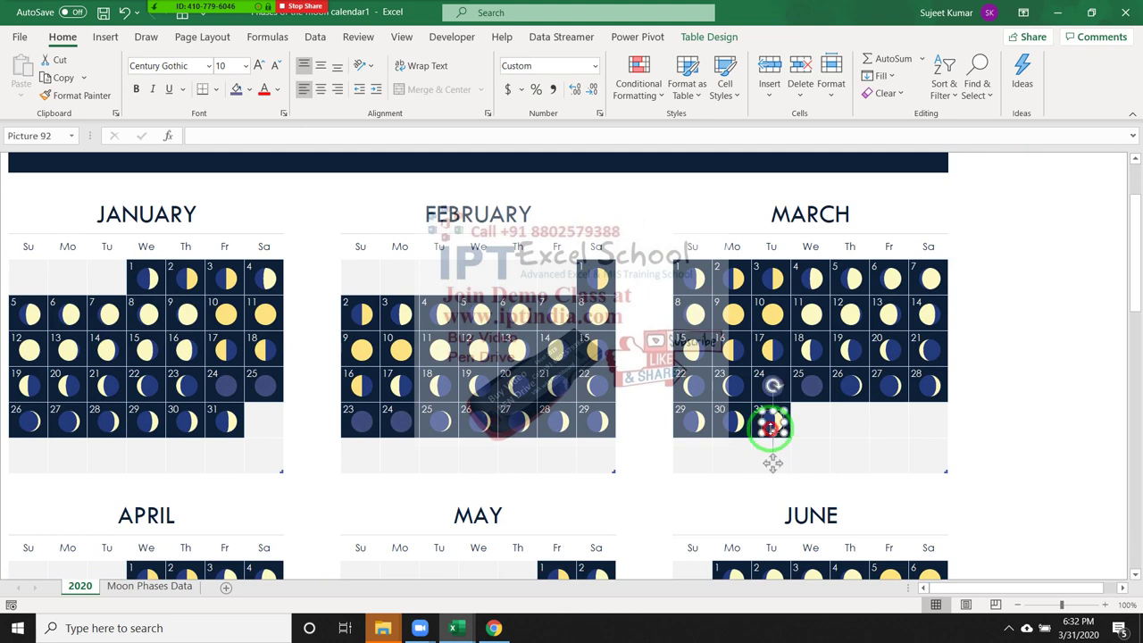
left_click(751, 459)
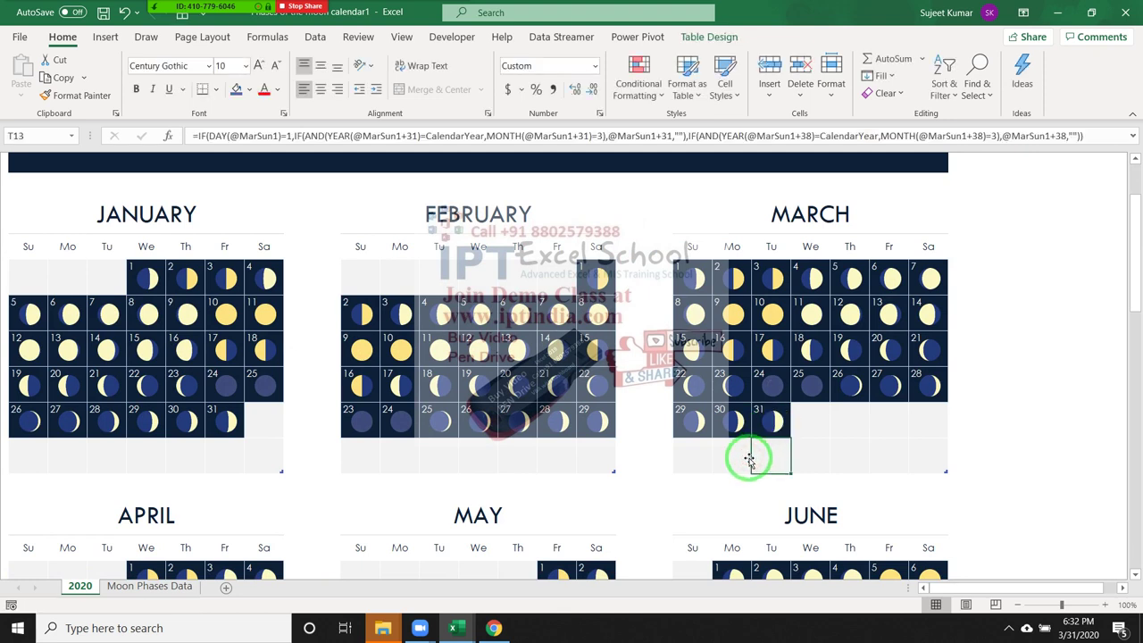
Close the moon calendar workbook without saving and open the Invoice1 File page.
left_click(814, 430)
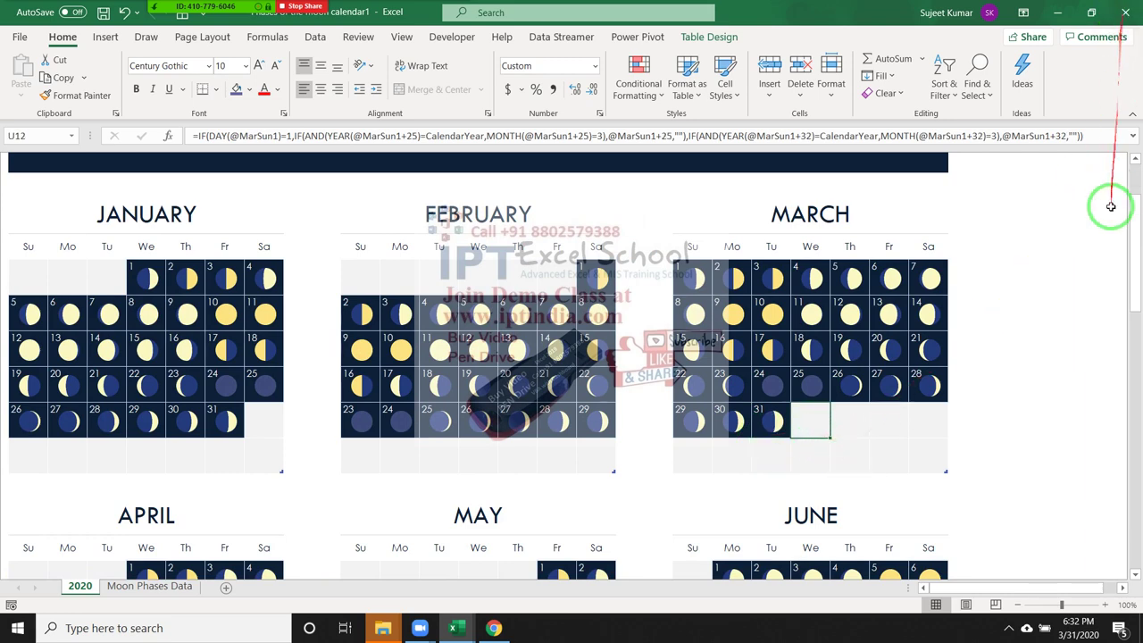
left_click(1126, 11)
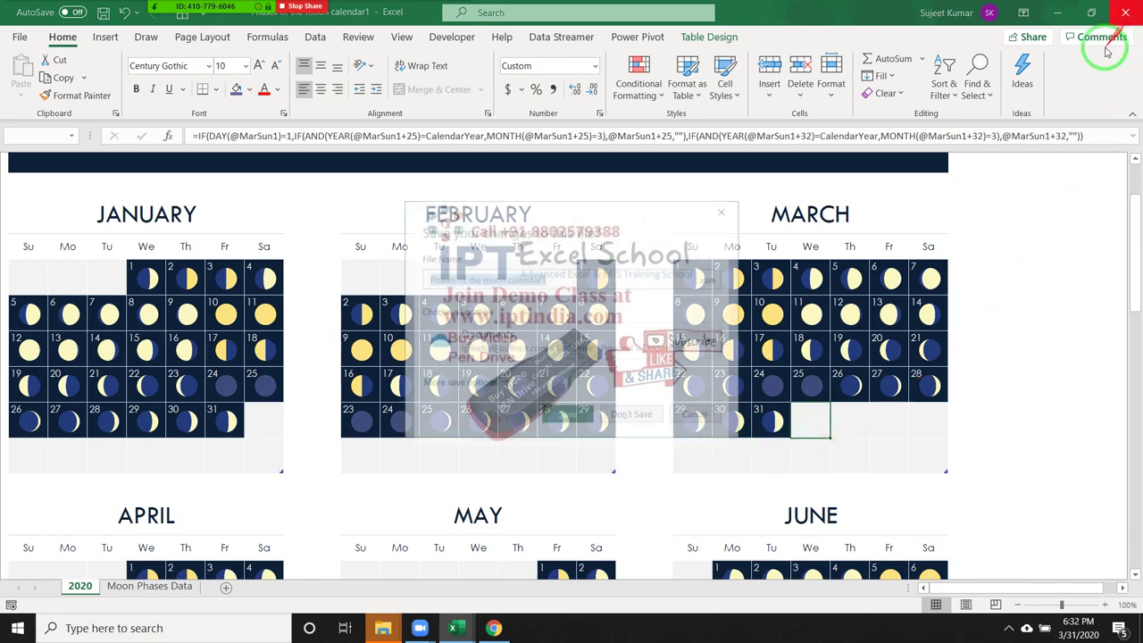
left_click(616, 416)
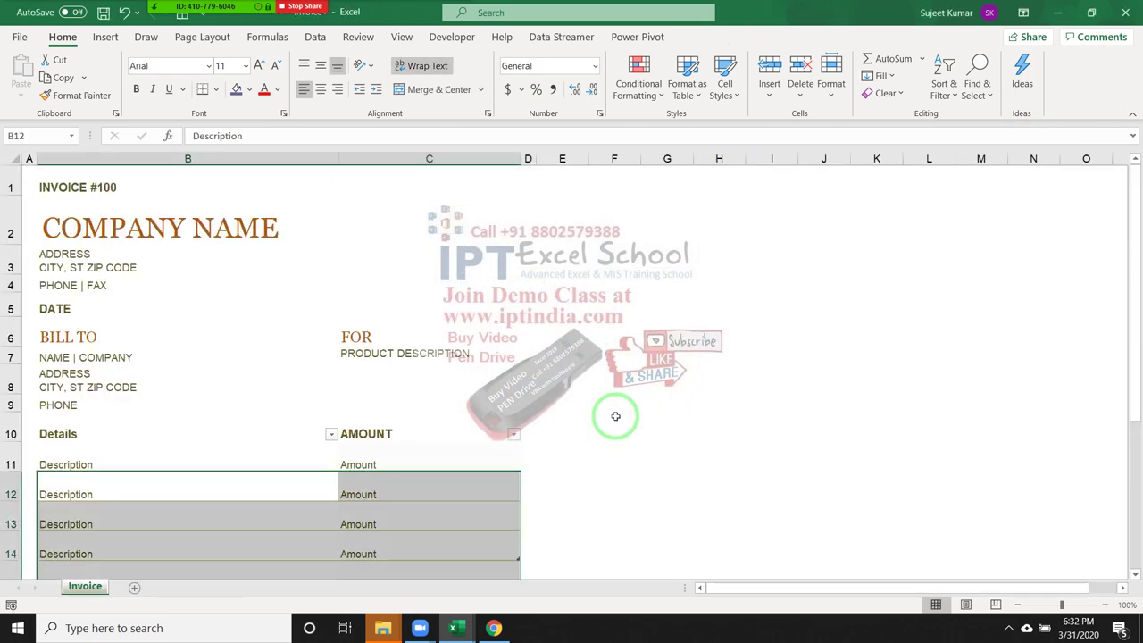
left_click(35, 43)
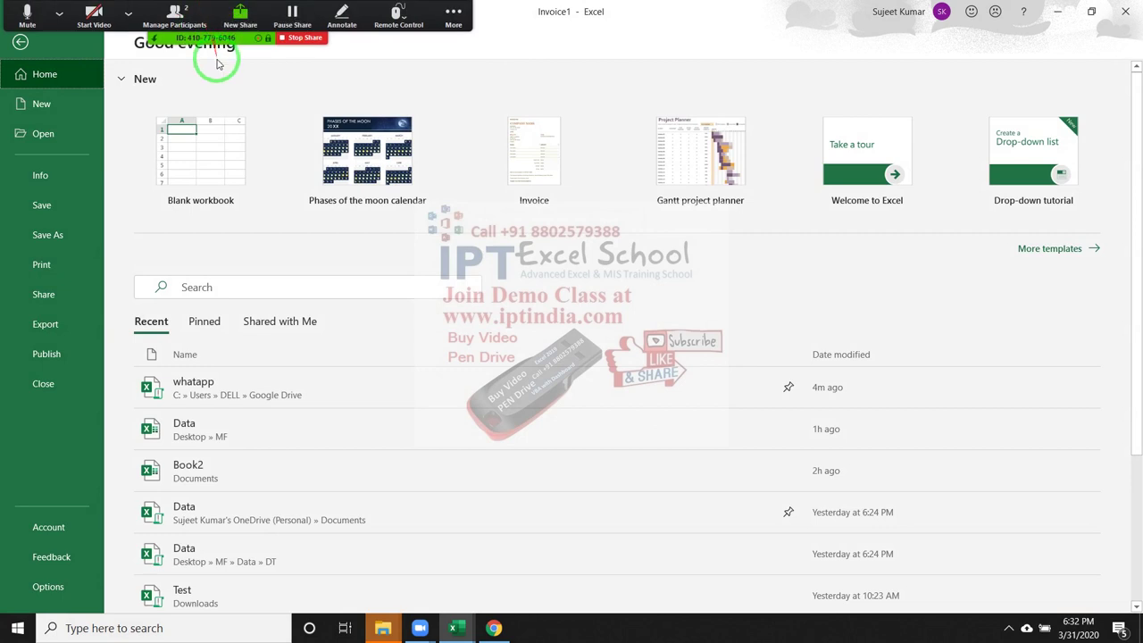
Show the New page offering Blank workbook, Invoice and Gantt project planner templates.
left_click(75, 109)
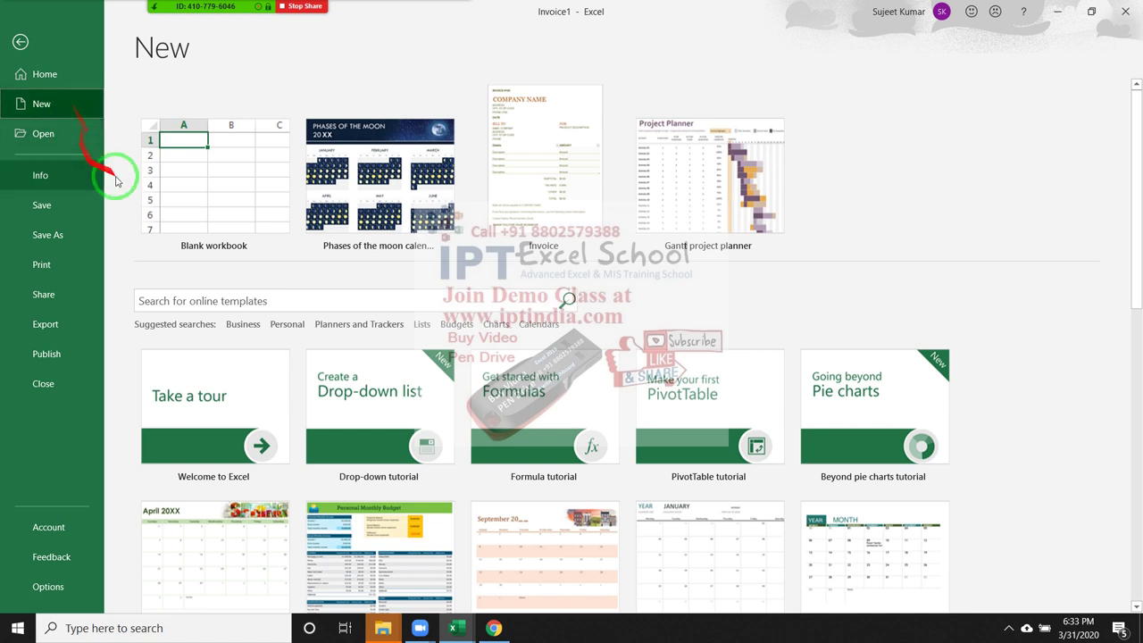
left_click(243, 324)
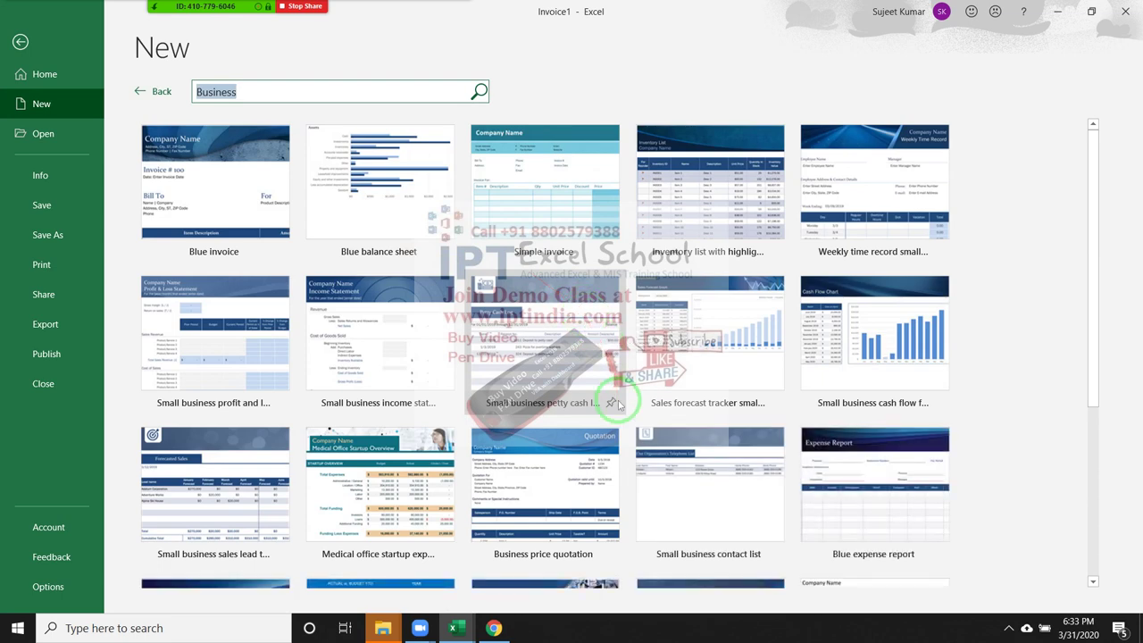
left_click(154, 91)
scroll(426, 321, "down", 5)
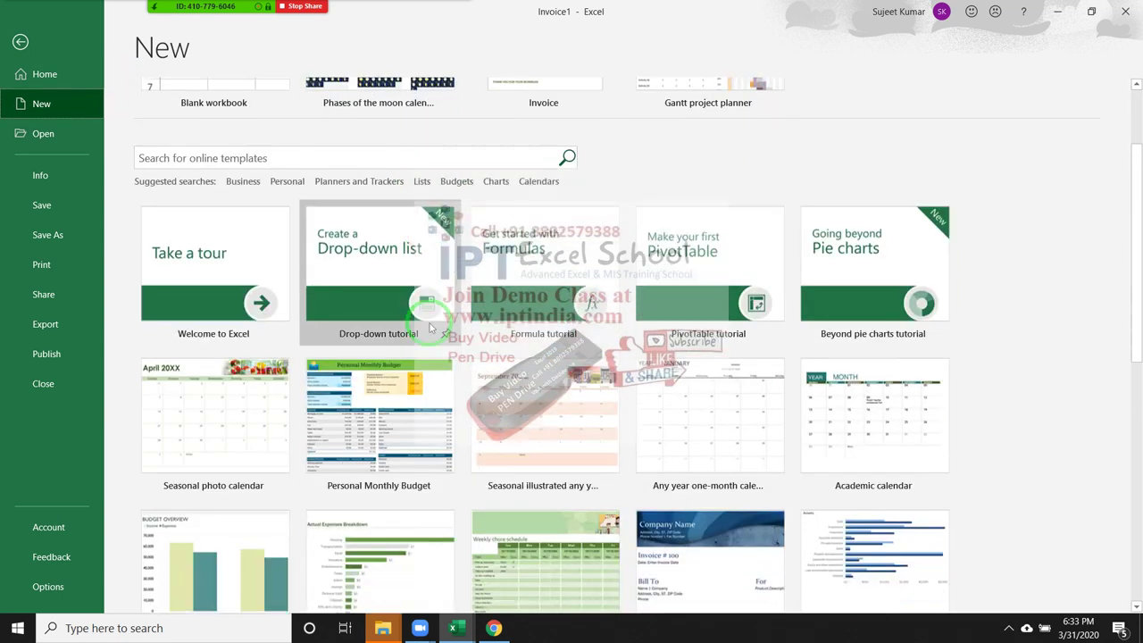
scroll(428, 293, "down", 3)
scroll(431, 300, "down", 3)
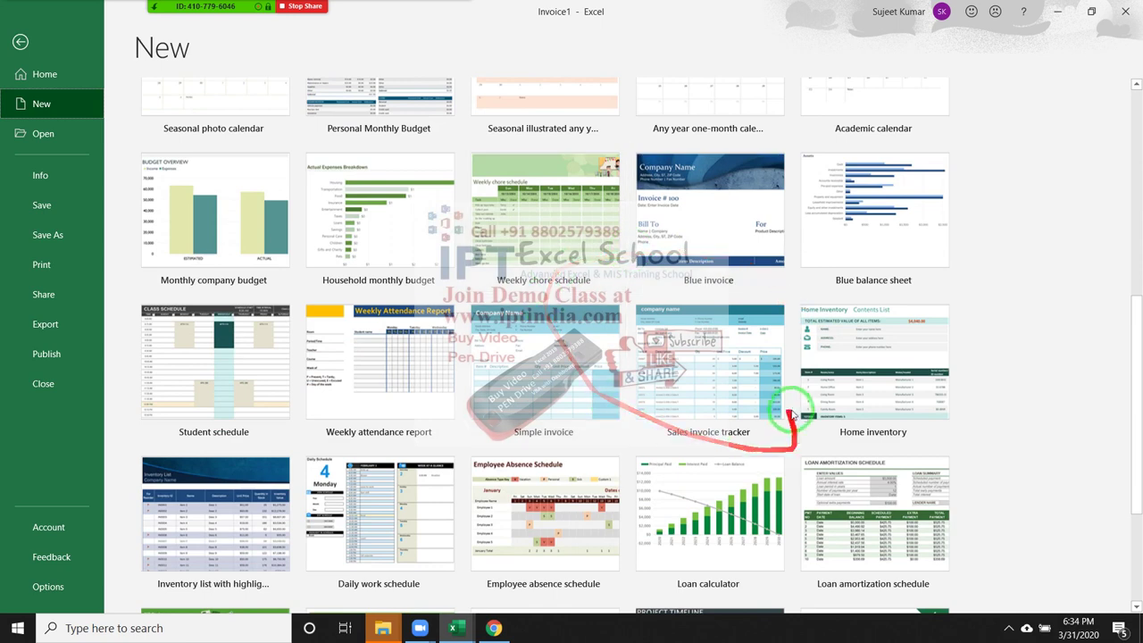
scroll(786, 411, "down", 3)
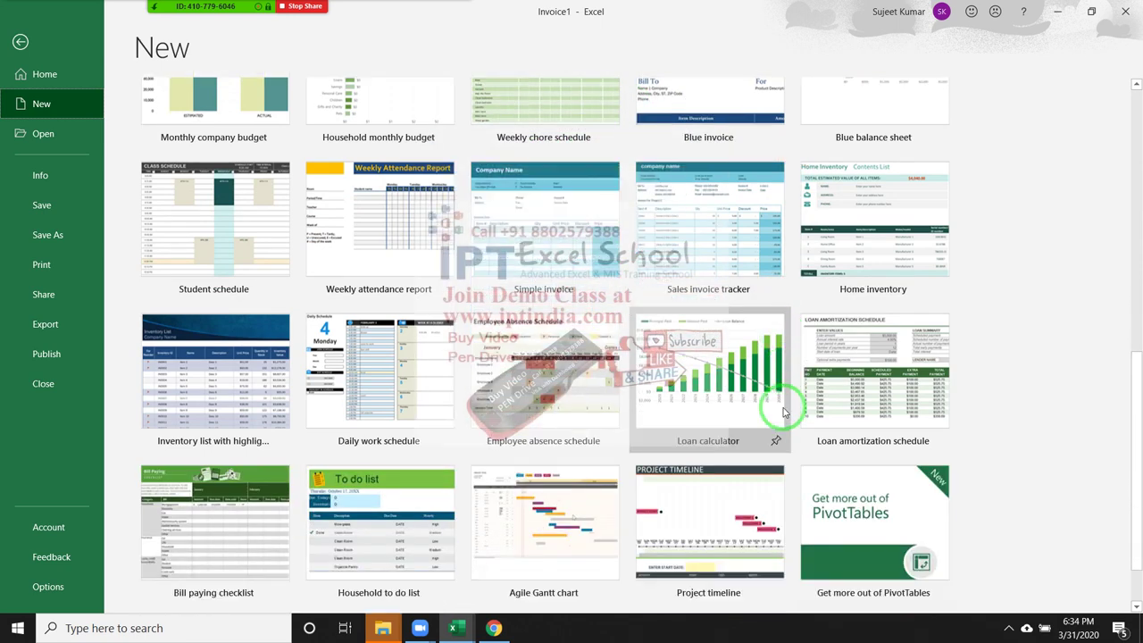
scroll(784, 411, "down", 2)
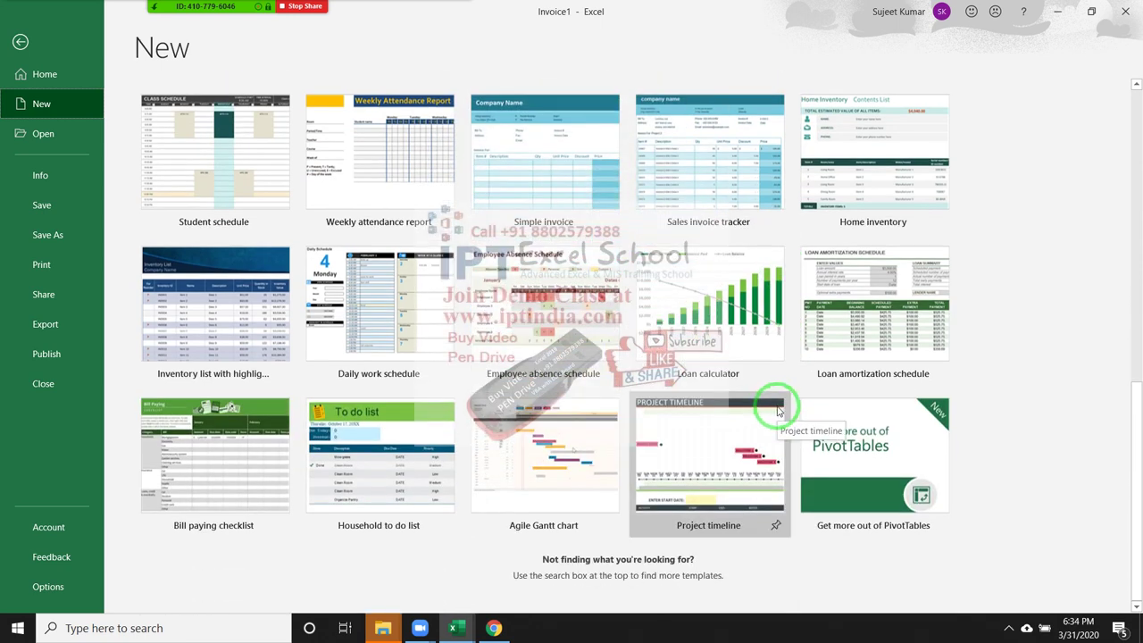
scroll(778, 410, "up", 4)
scroll(778, 410, "up", 8)
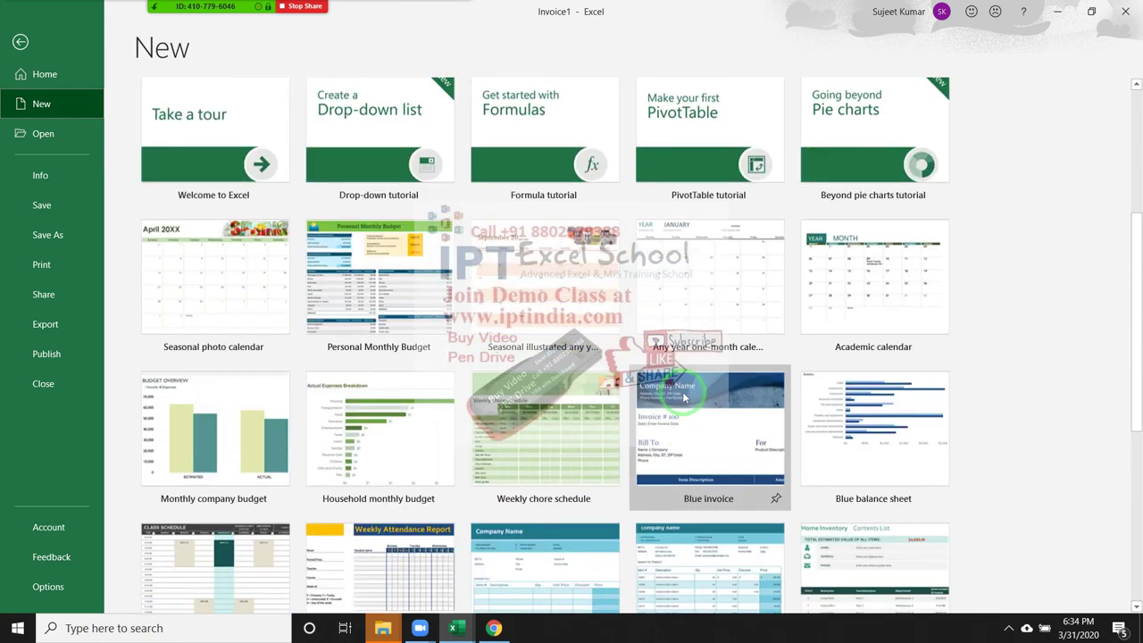
scroll(715, 393, "up", 3)
scroll(658, 384, "up", 2)
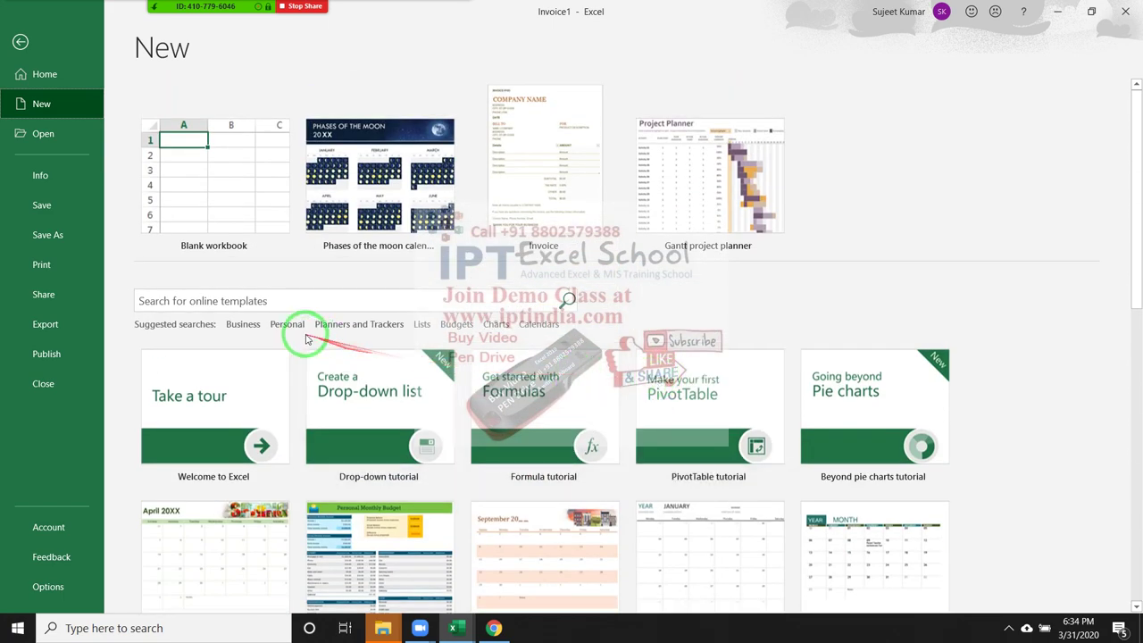
left_click_drag(290, 329, 341, 334)
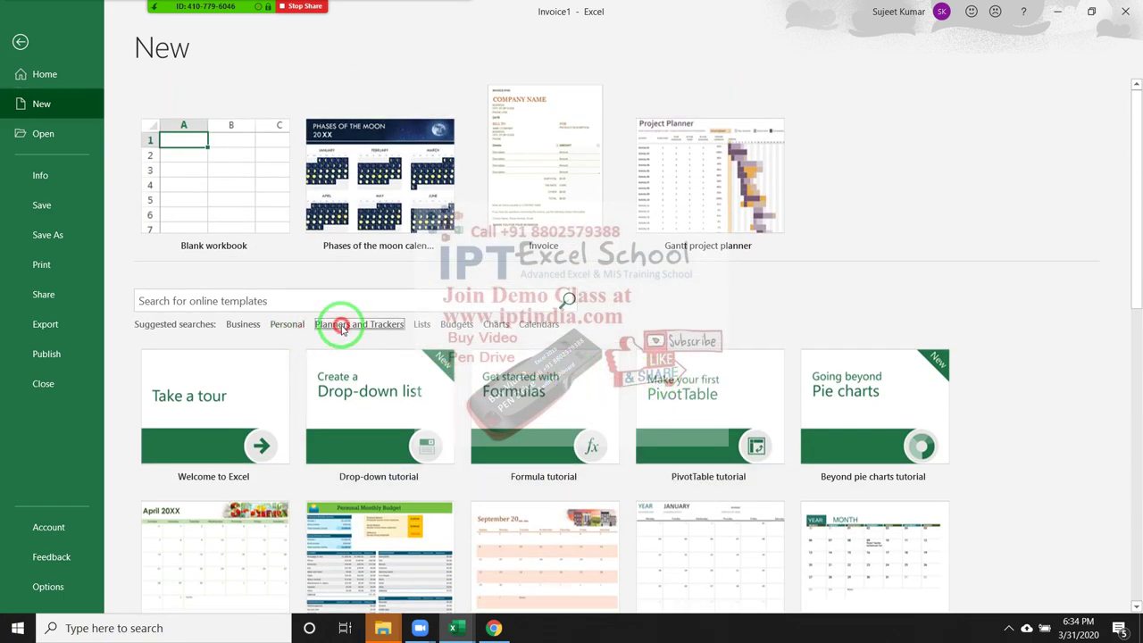
left_click(340, 326)
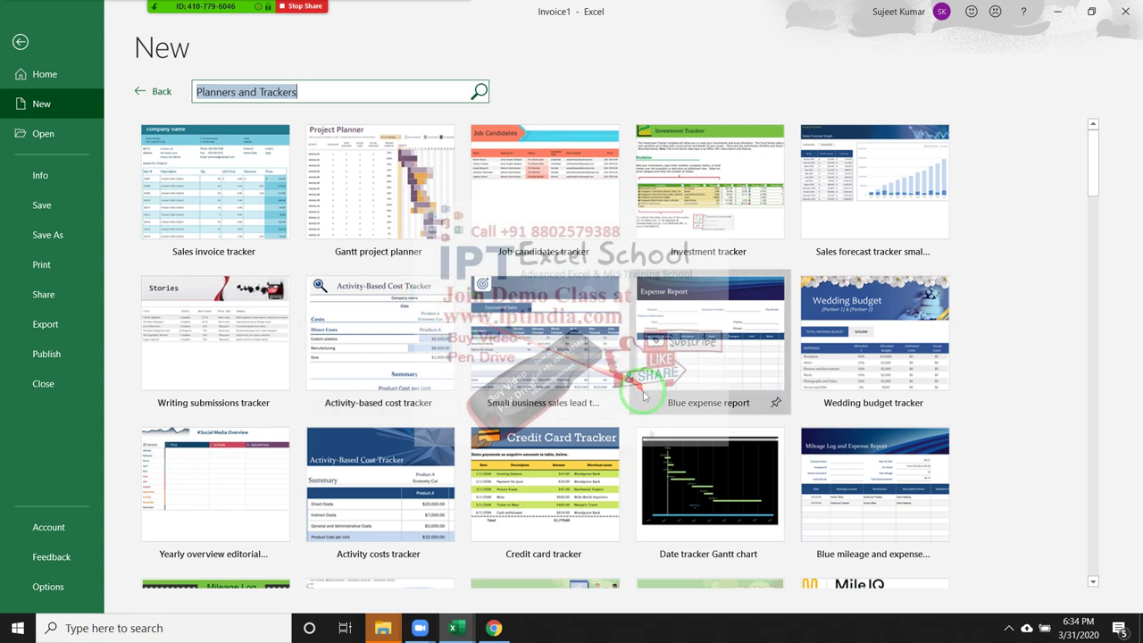
scroll(536, 358, "down", 5)
scroll(640, 408, "down", 5)
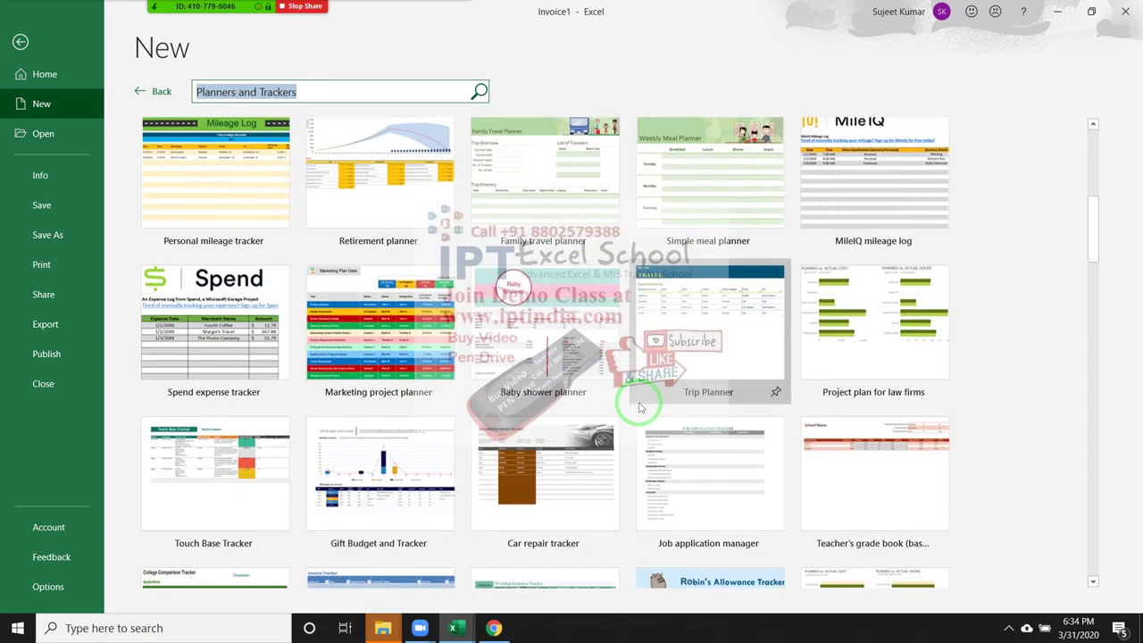
scroll(640, 407, "down", 2)
scroll(639, 408, "down", 3)
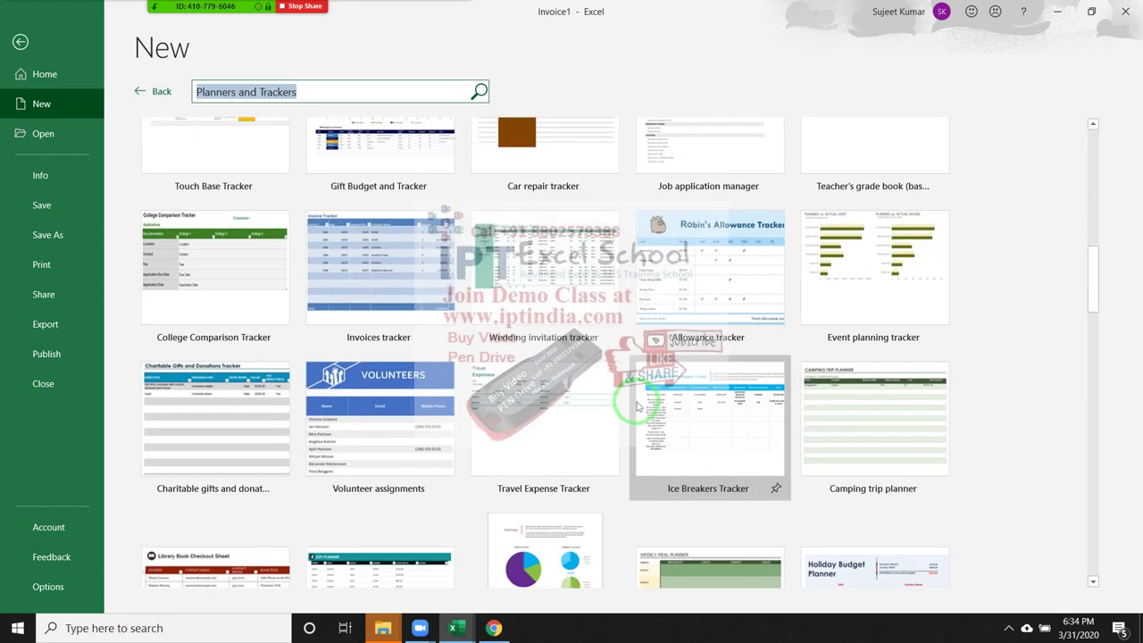
scroll(636, 408, "down", 3)
scroll(634, 409, "down", 3)
scroll(633, 410, "down", 1)
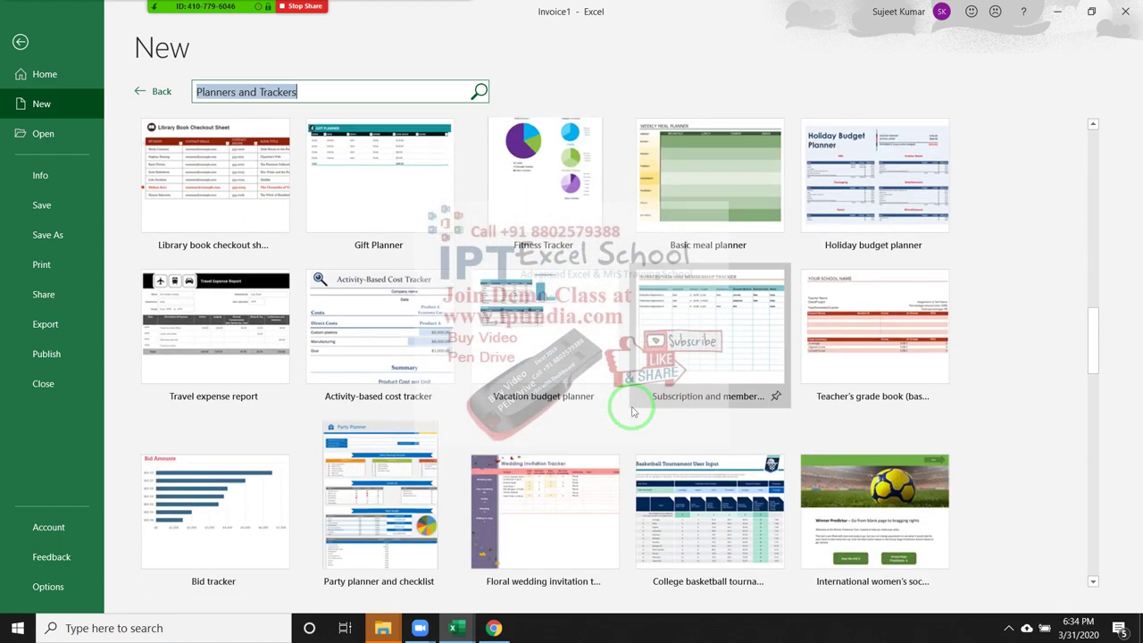
scroll(631, 404, "up", 2)
scroll(631, 404, "up", 1)
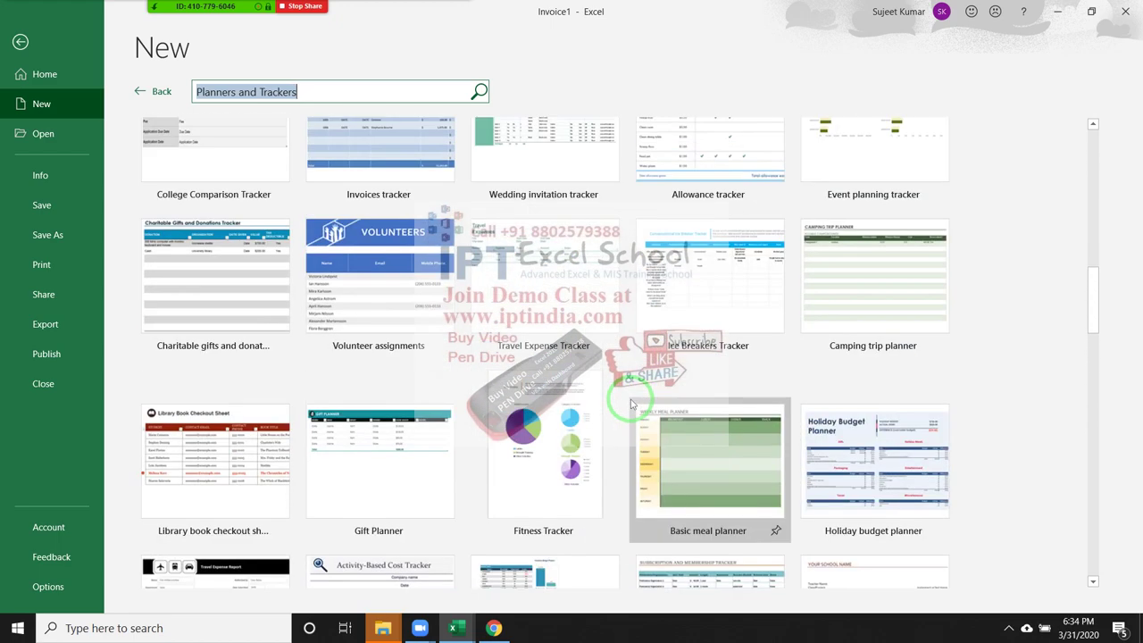
scroll(630, 403, "up", 3)
scroll(630, 404, "up", 2)
scroll(625, 393, "up", 4)
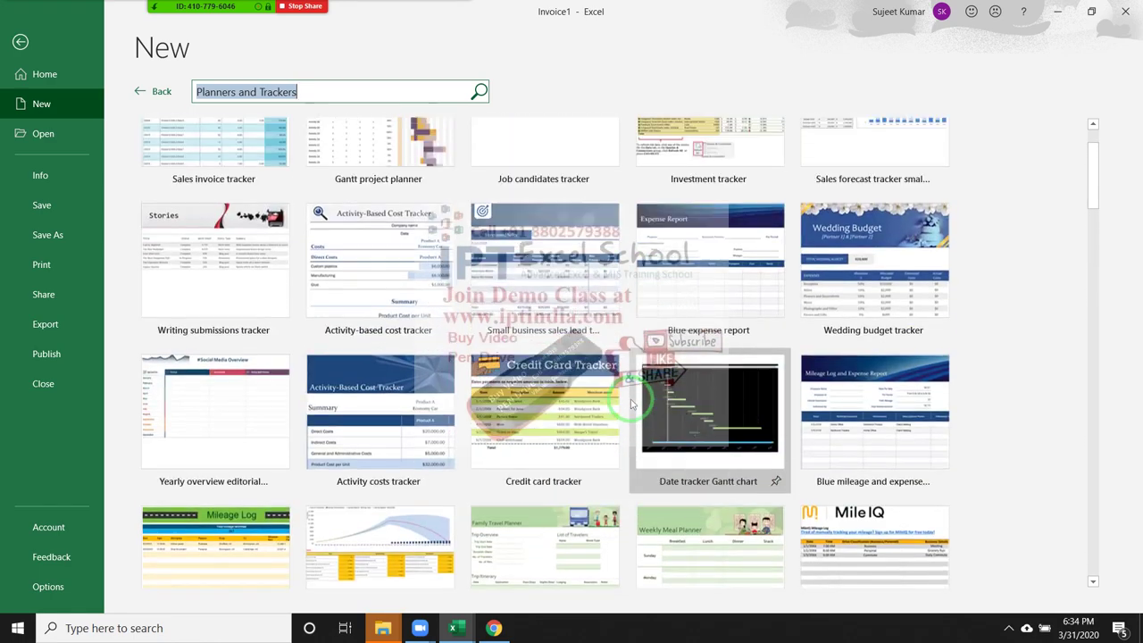
left_click(136, 94)
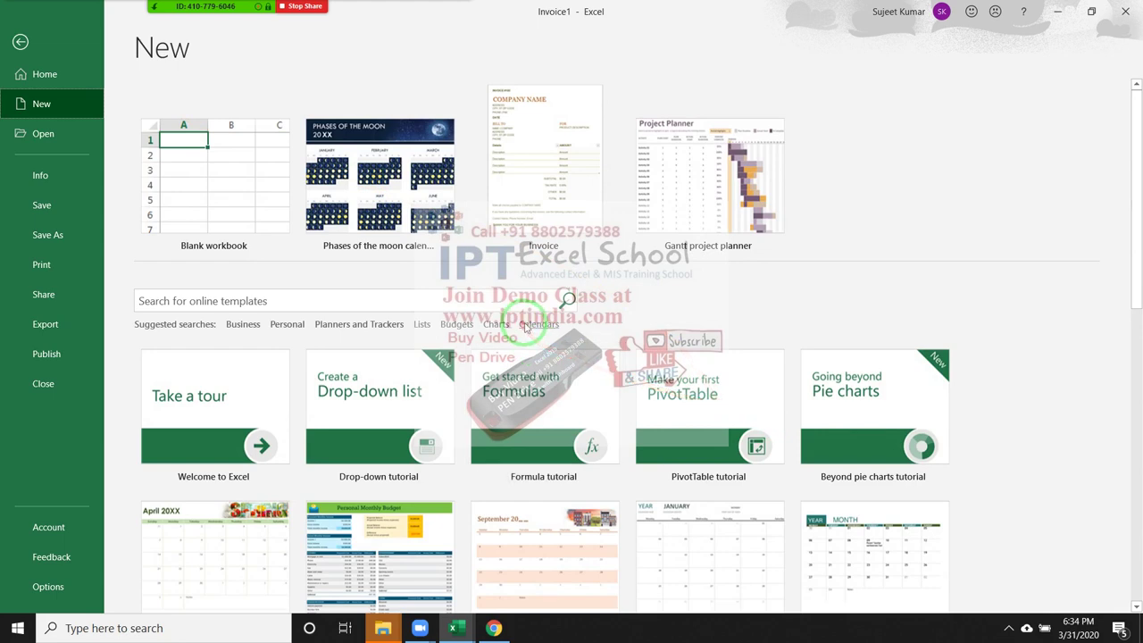
Create a workbook from the Academic Calendar with photos template in the Calendars results.
left_click(527, 327)
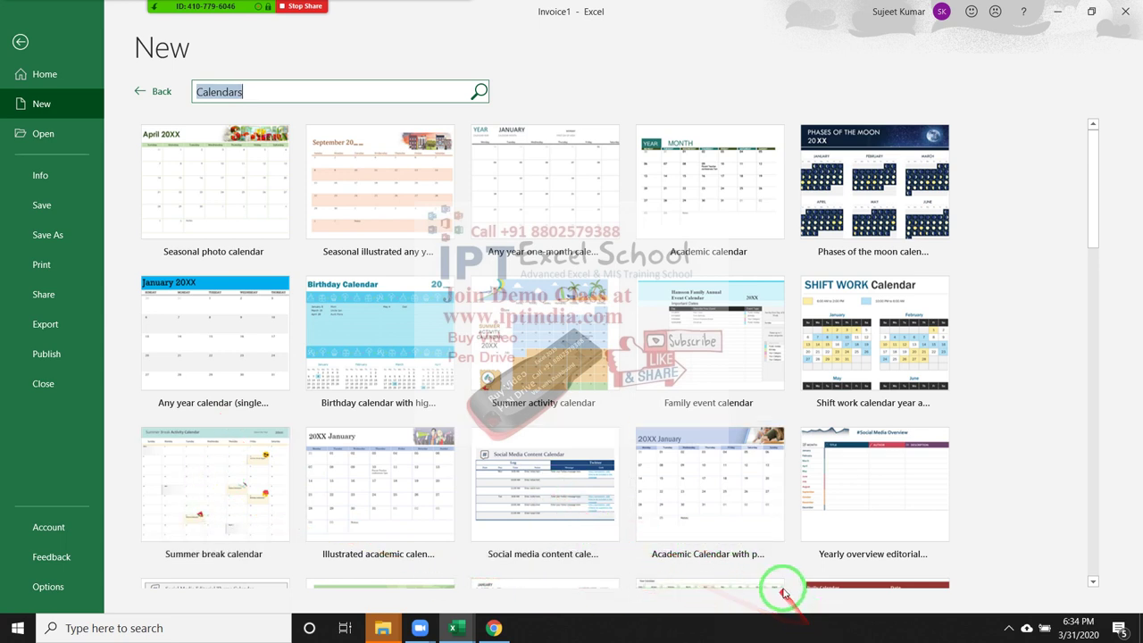
scroll(656, 565, "down", 1)
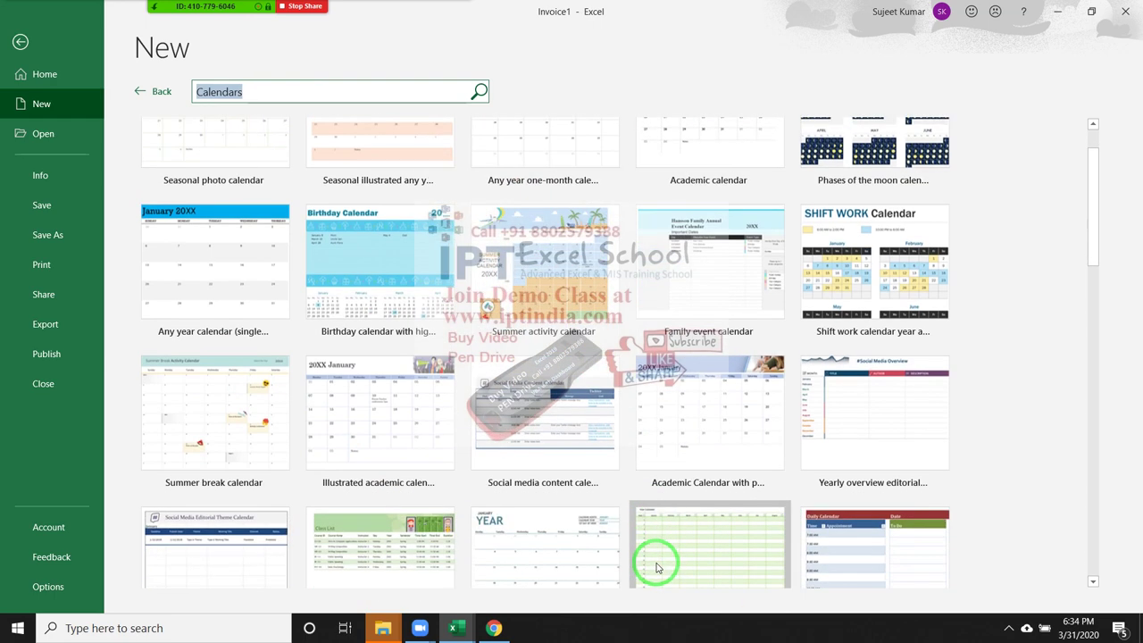
scroll(656, 566, "down", 2)
left_click(719, 416)
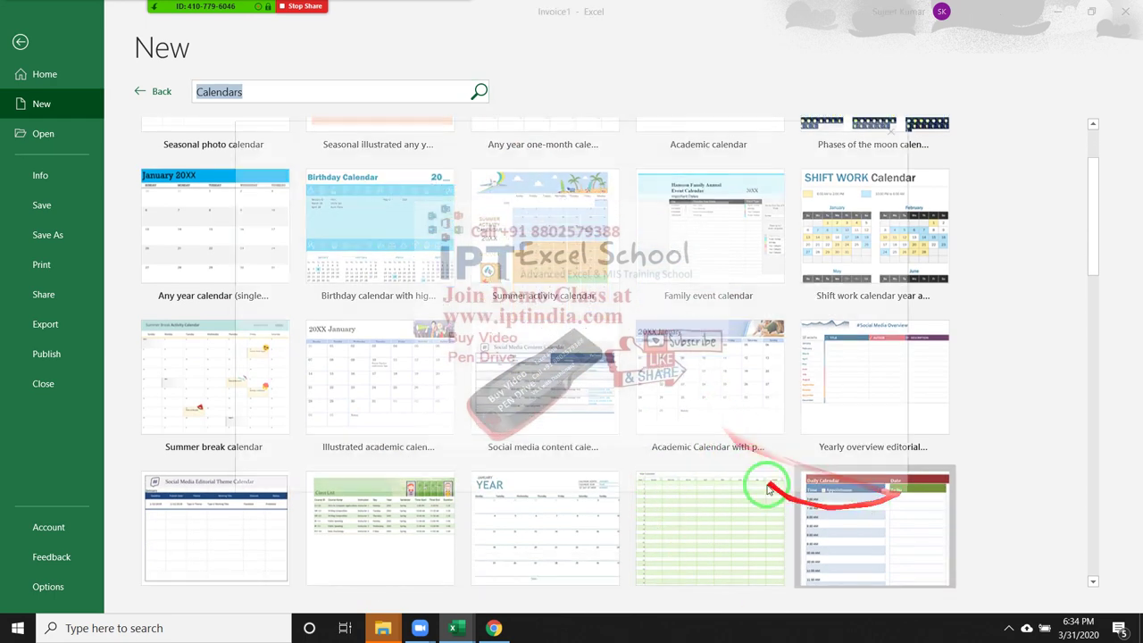
left_click(681, 360)
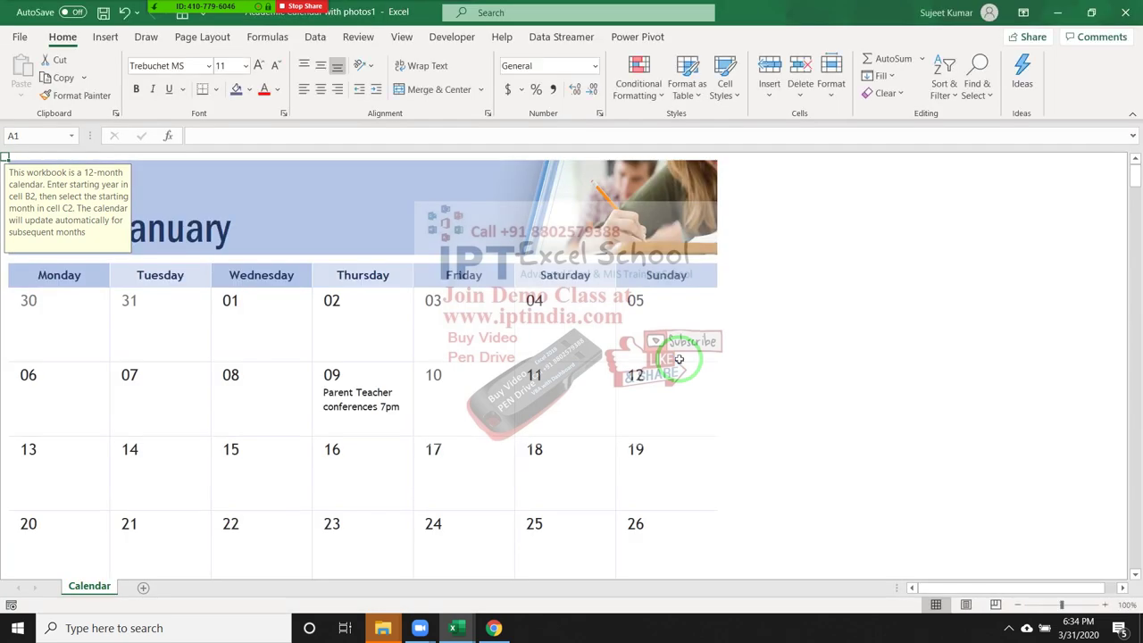
Select the month cell and set the calendar's starting month to April.
left_click(146, 337)
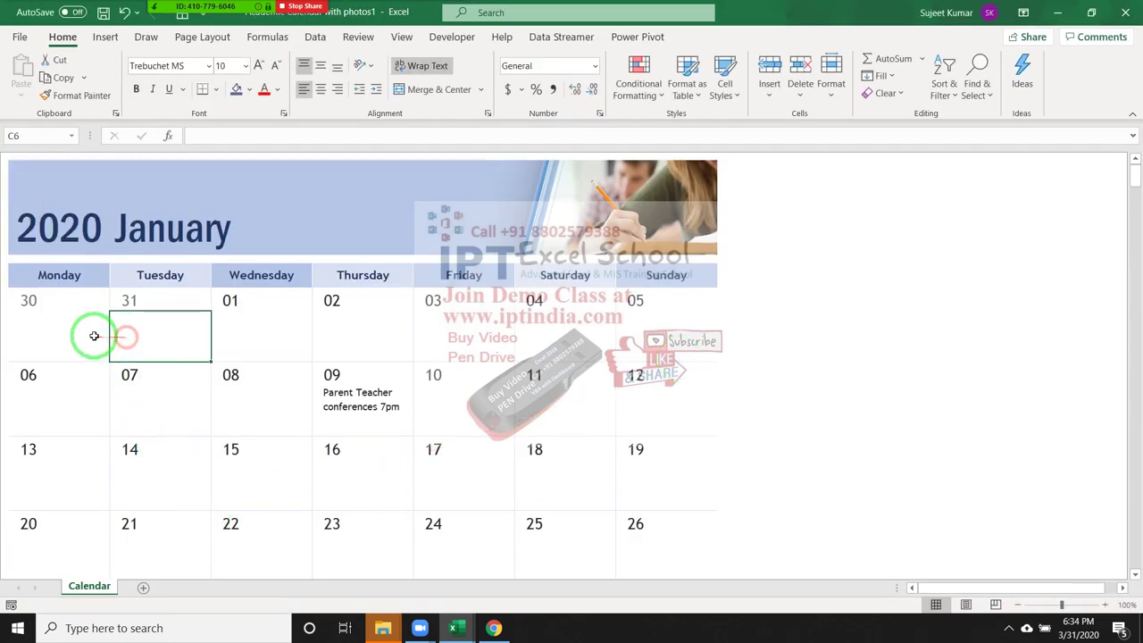
left_click(56, 315)
left_click(98, 217)
left_click(167, 217)
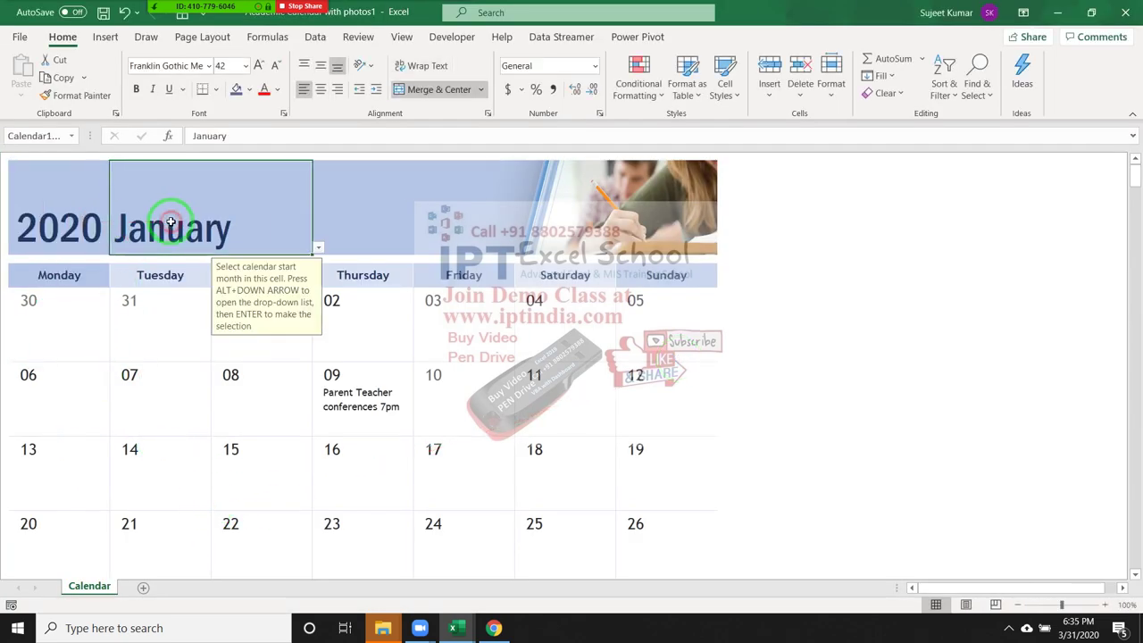
left_click(318, 247)
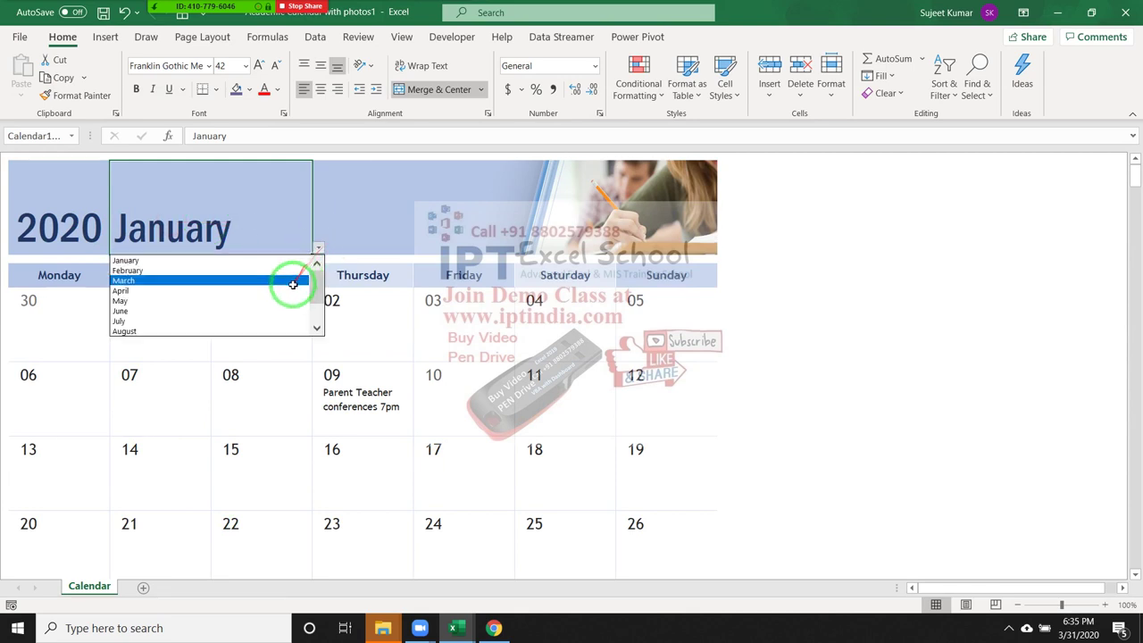
left_click(289, 290)
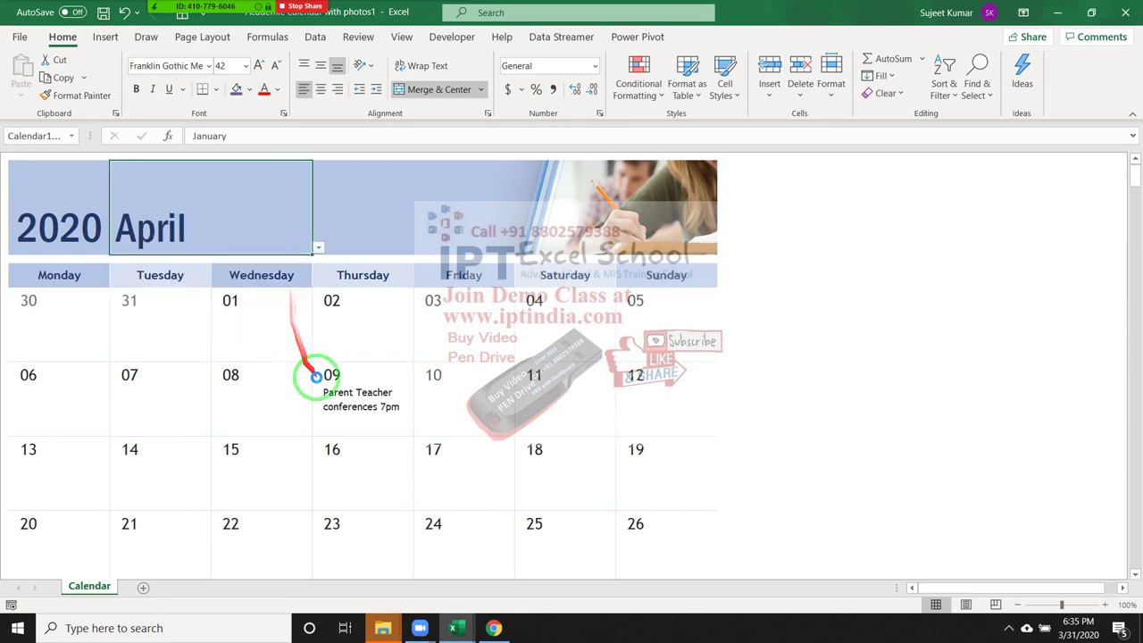
Inspect the first week's notes cells, including those under Thursday 02 and Friday 03.
left_click(95, 349)
left_click(158, 349)
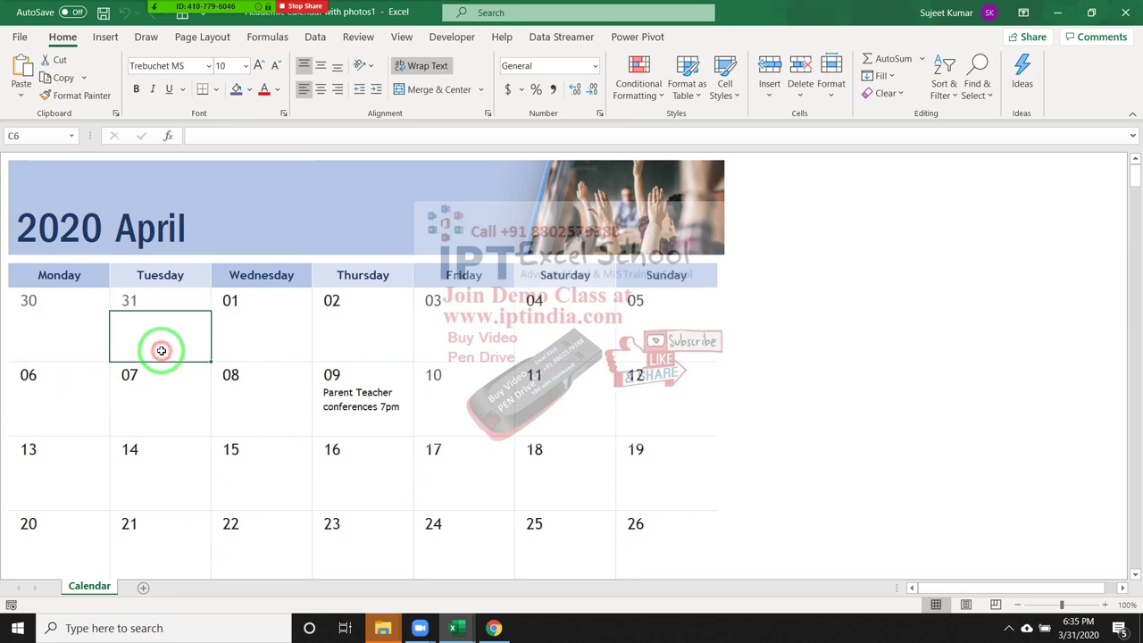
left_click(271, 350)
left_click(375, 341)
left_click(474, 338)
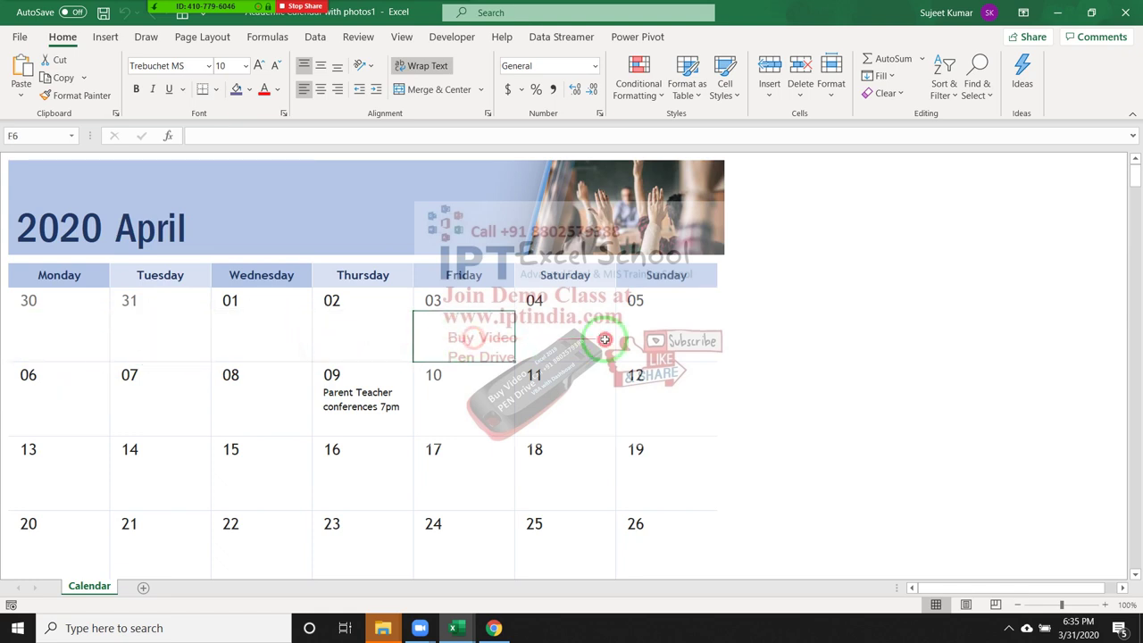
left_click(608, 339)
left_click(392, 337)
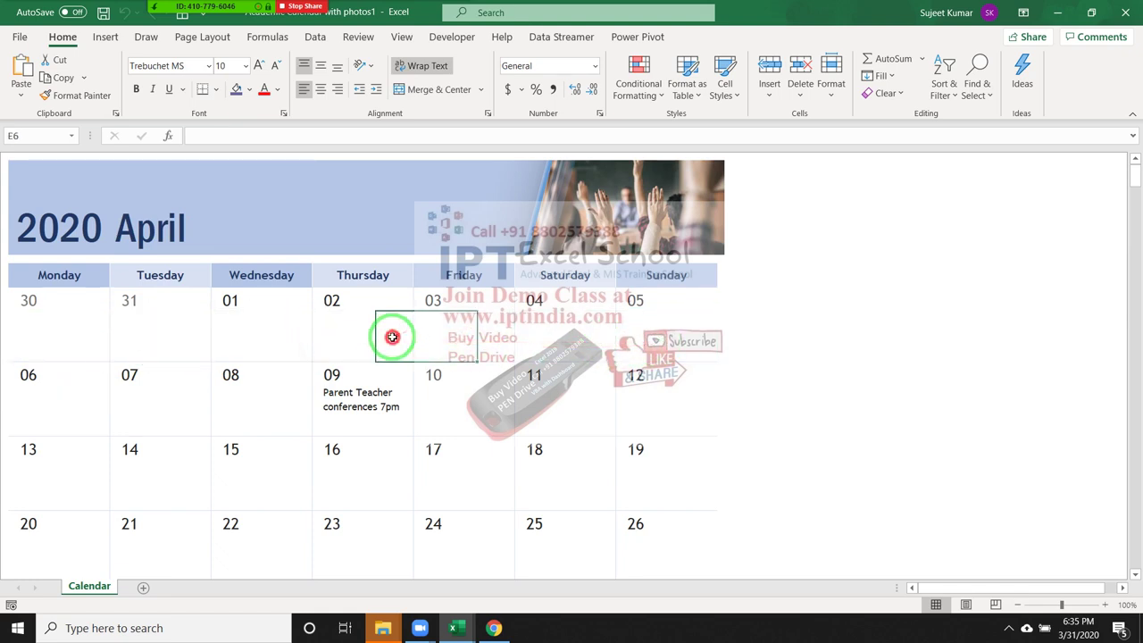
left_click(480, 335)
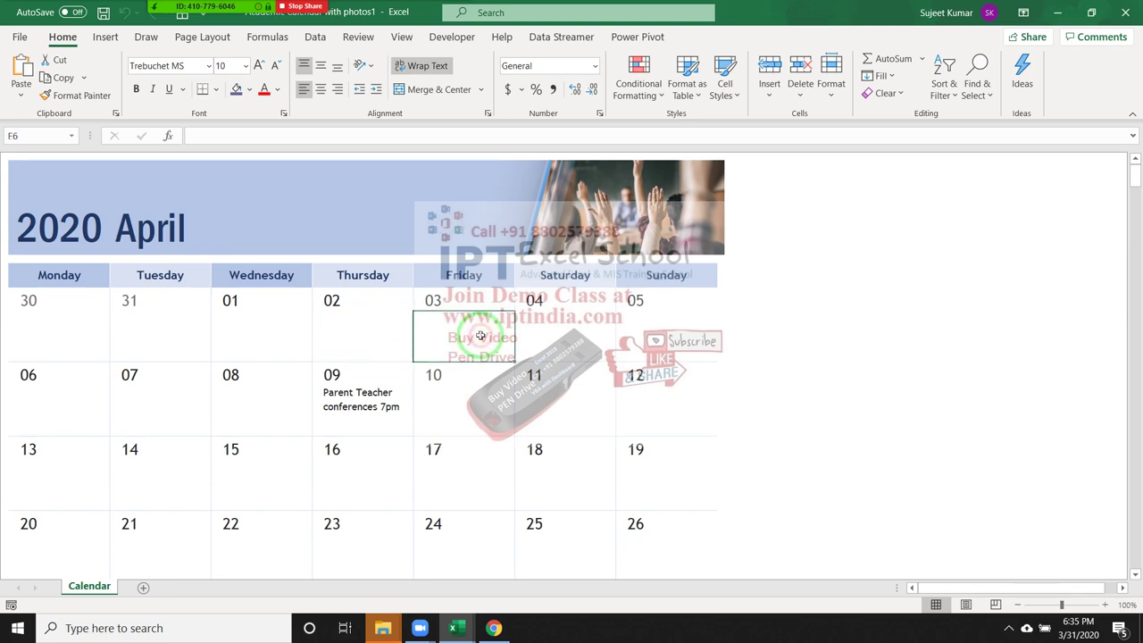
Inspect the April 22 notes cell and scroll through the calendar.
left_click(562, 545)
left_click(286, 552)
scroll(282, 556, "down", 2)
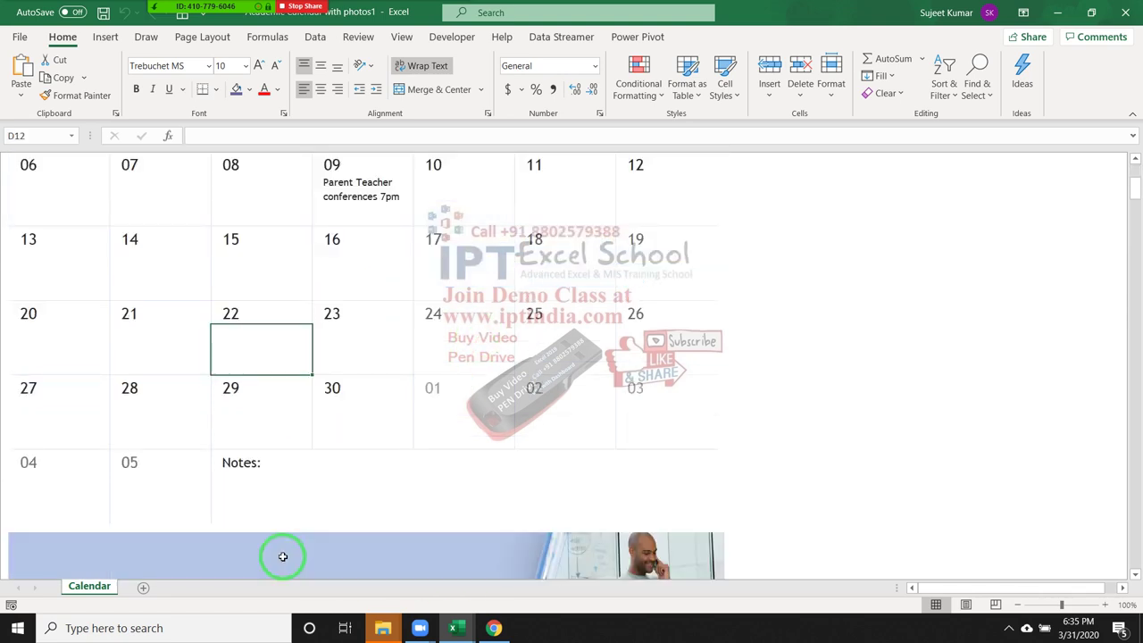
scroll(282, 557, "down", 2)
scroll(282, 557, "down", 3)
scroll(283, 554, "down", 5)
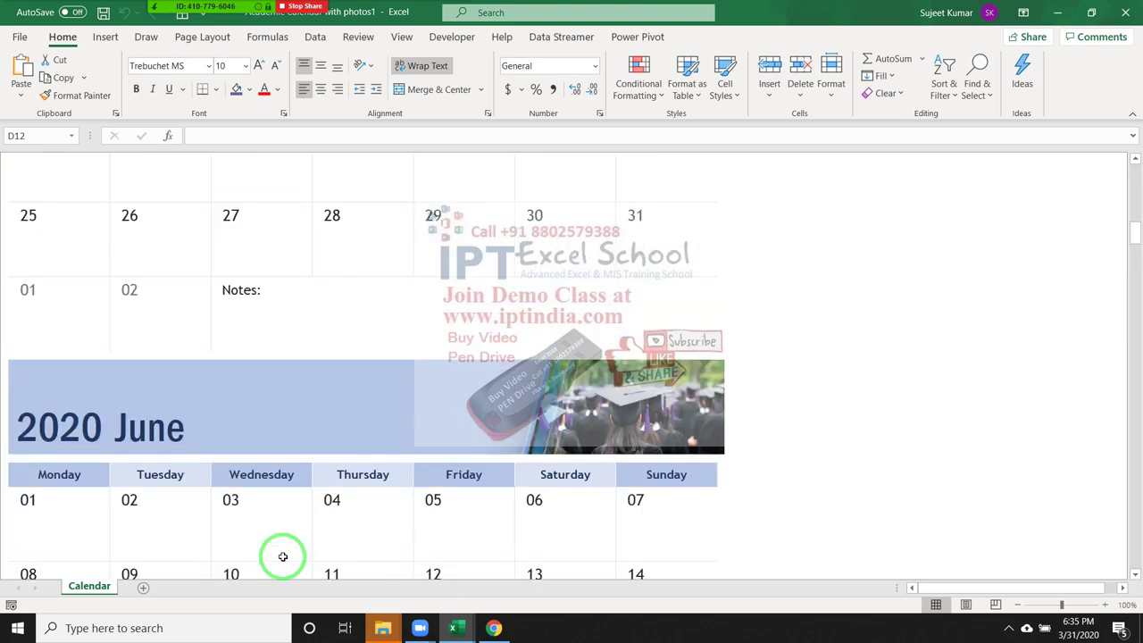
scroll(283, 553, "up", 5)
scroll(286, 547, "up", 8)
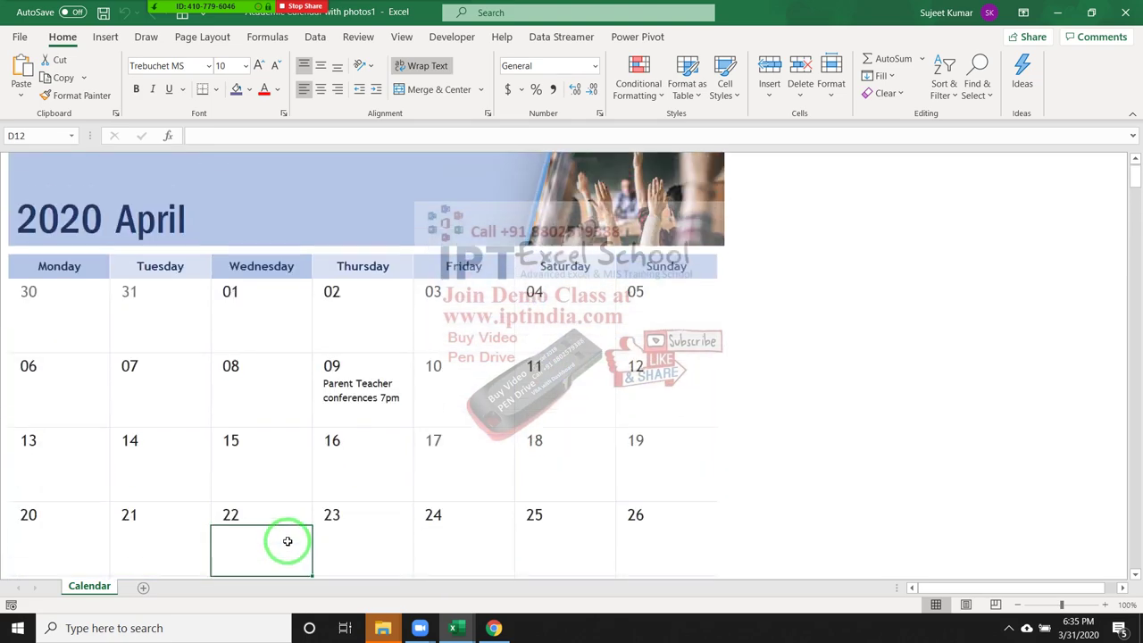
Change the calendar's starting month to January from the month dropdown.
left_click(255, 229)
left_click(319, 250)
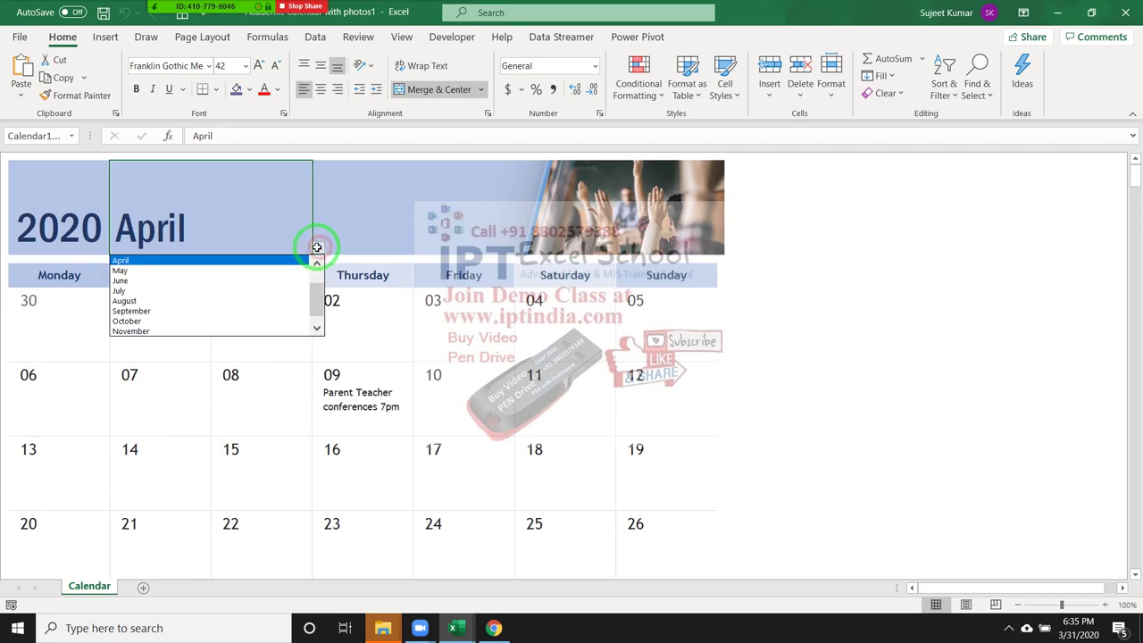
scroll(312, 268, "up", 1)
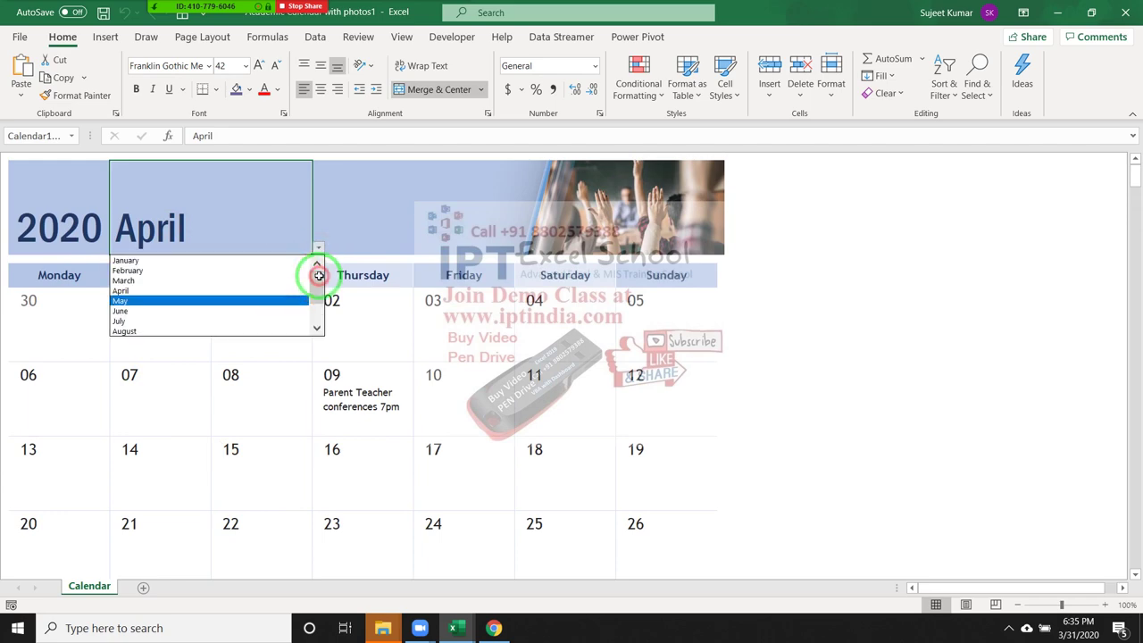
left_click(263, 260)
left_click(376, 338)
scroll(376, 338, "down", 1)
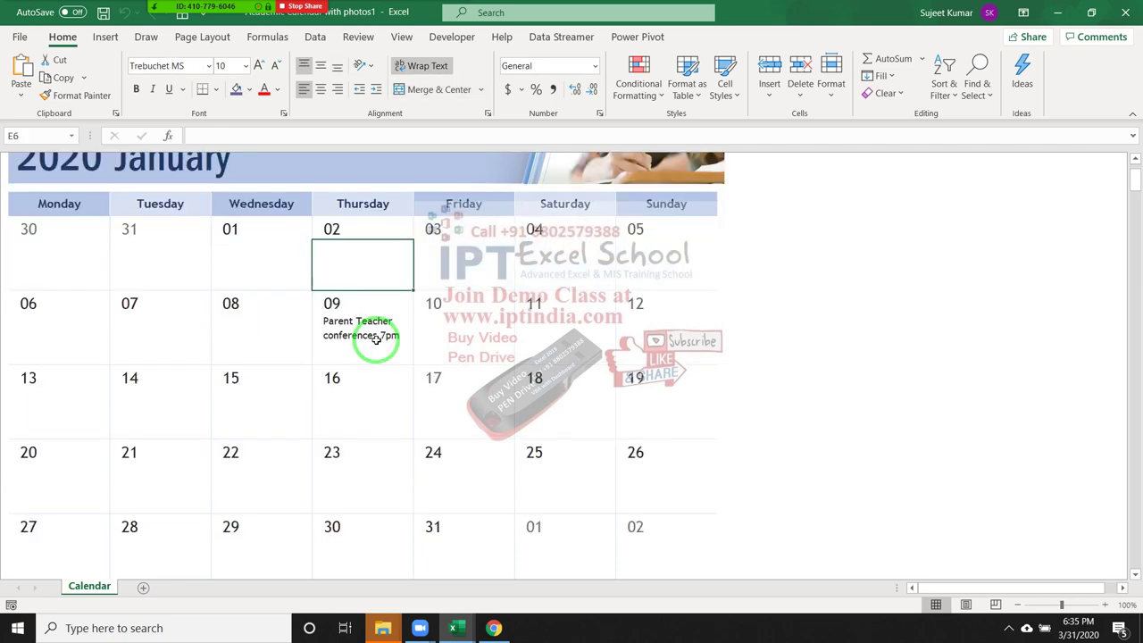
scroll(378, 372, "down", 3)
scroll(380, 374, "down", 1)
scroll(381, 374, "up", 1)
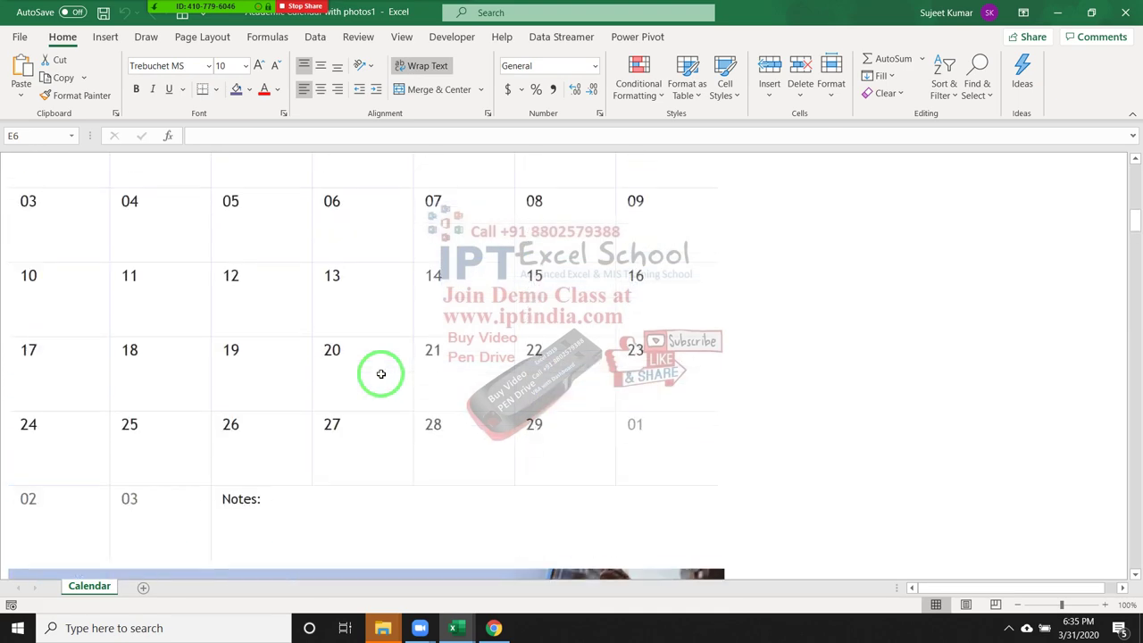
scroll(381, 374, "down", 4)
scroll(380, 373, "down", 1)
scroll(380, 380, "down", 2)
scroll(380, 383, "down", 2)
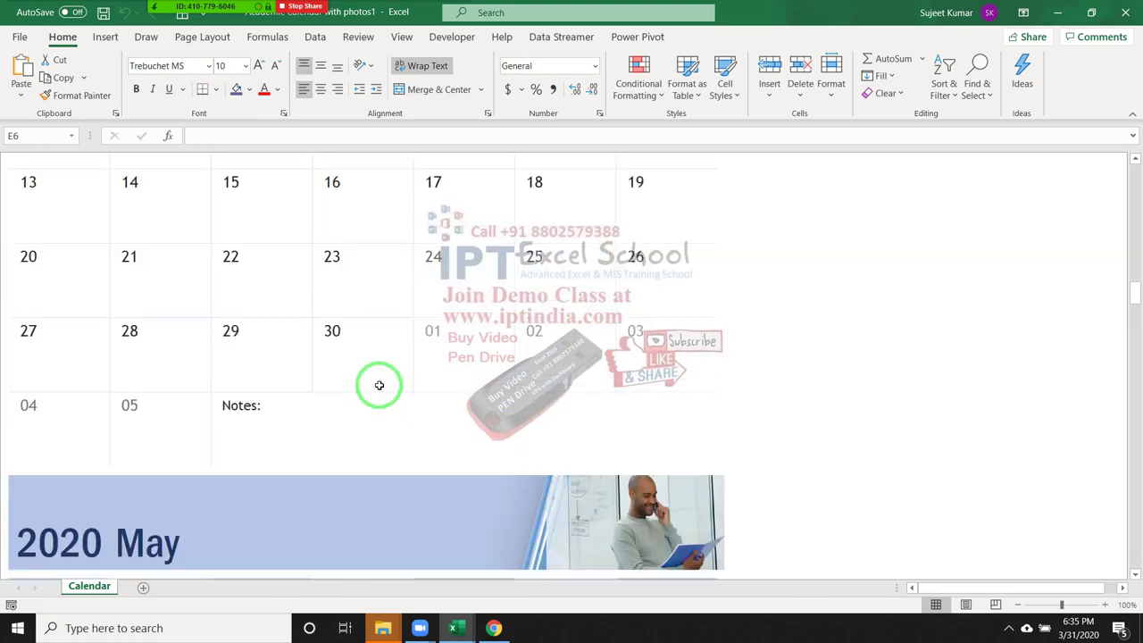
scroll(379, 384, "down", 1)
scroll(380, 384, "down", 1)
scroll(378, 388, "down", 3)
scroll(379, 387, "down", 3)
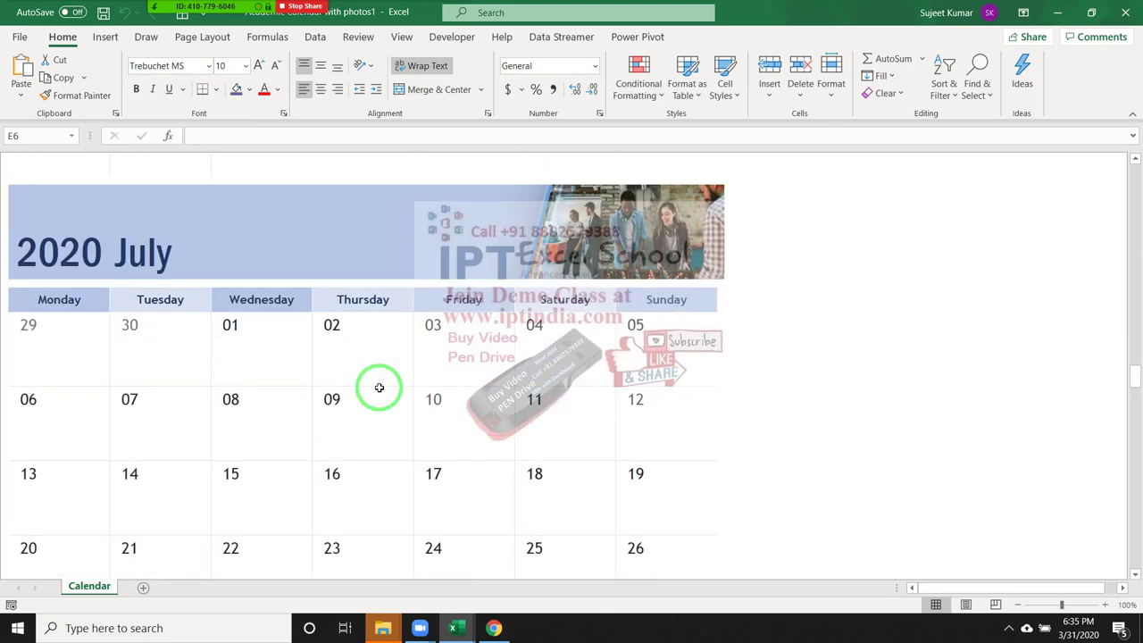
scroll(379, 384, "down", 2)
scroll(379, 381, "down", 4, "ctrl")
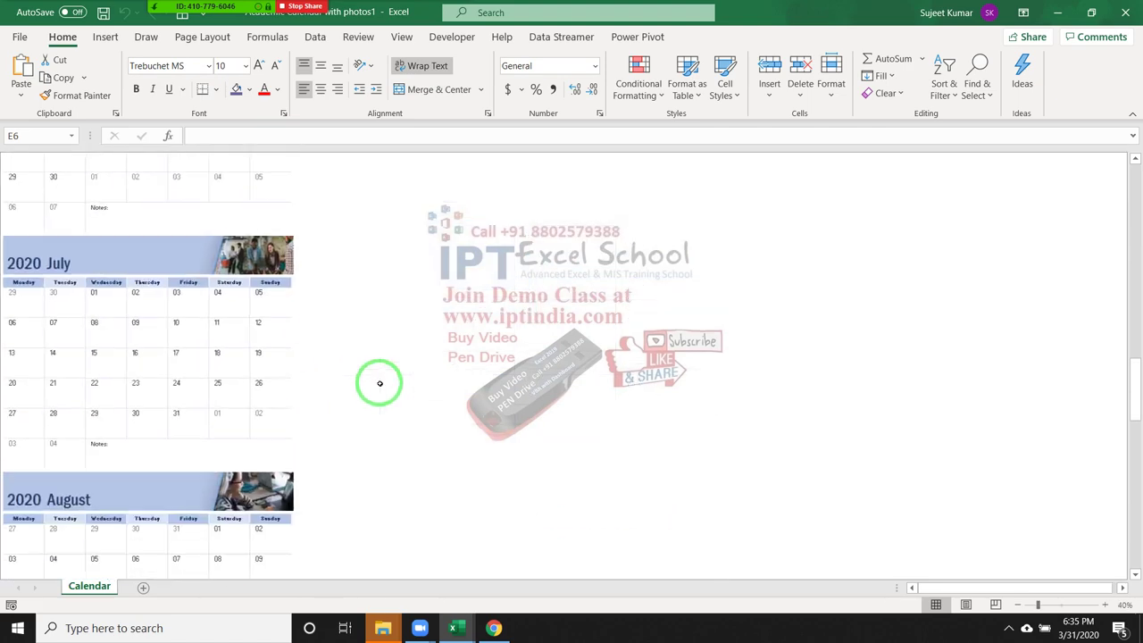
scroll(380, 384, "down", 1, "ctrl")
scroll(281, 368, "up", 2)
scroll(281, 368, "up", 1)
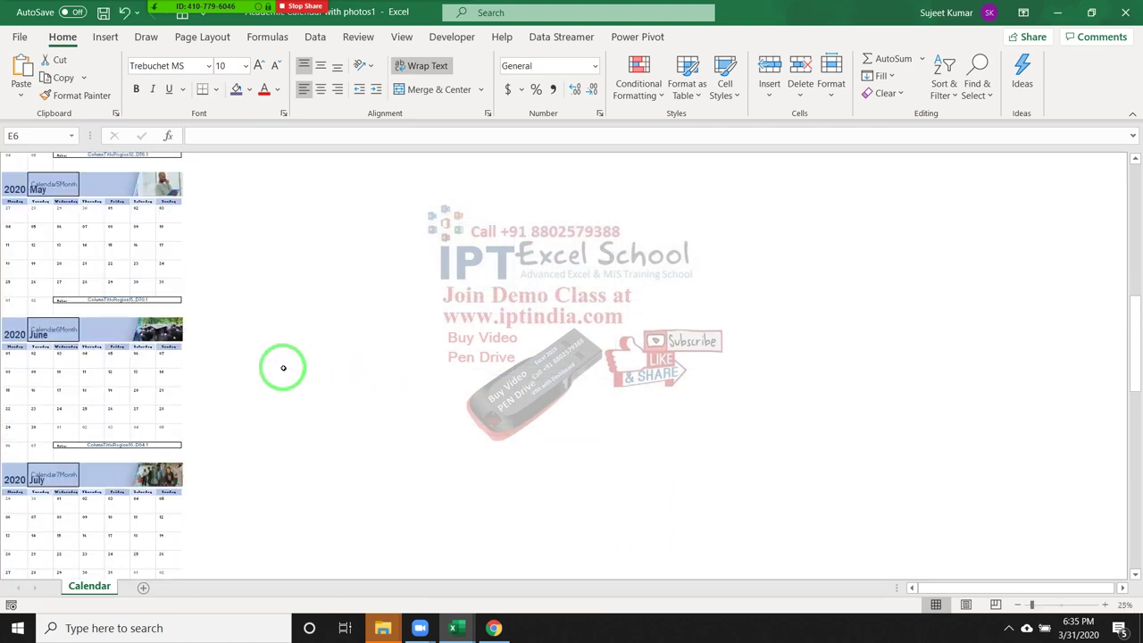
scroll(282, 368, "up", 2)
scroll(285, 367, "up", 1)
scroll(284, 367, "up", 3)
scroll(284, 367, "up", 2)
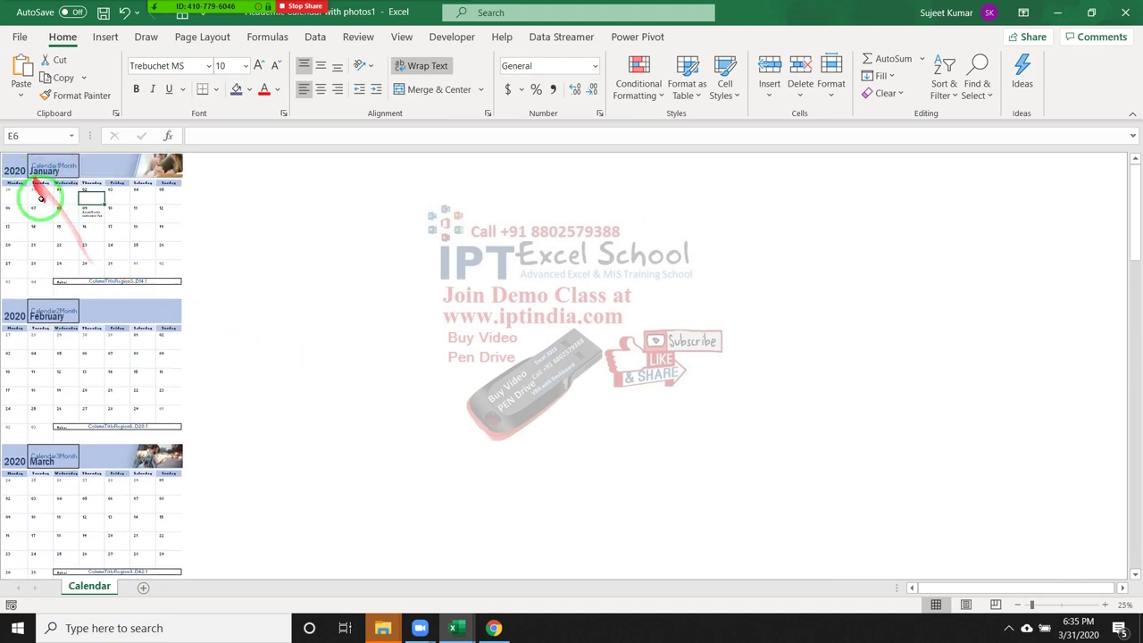
mouse_move(13, 200)
left_mouse_down()
mouse_move(87, 221)
mouse_move(154, 276)
left_mouse_up()
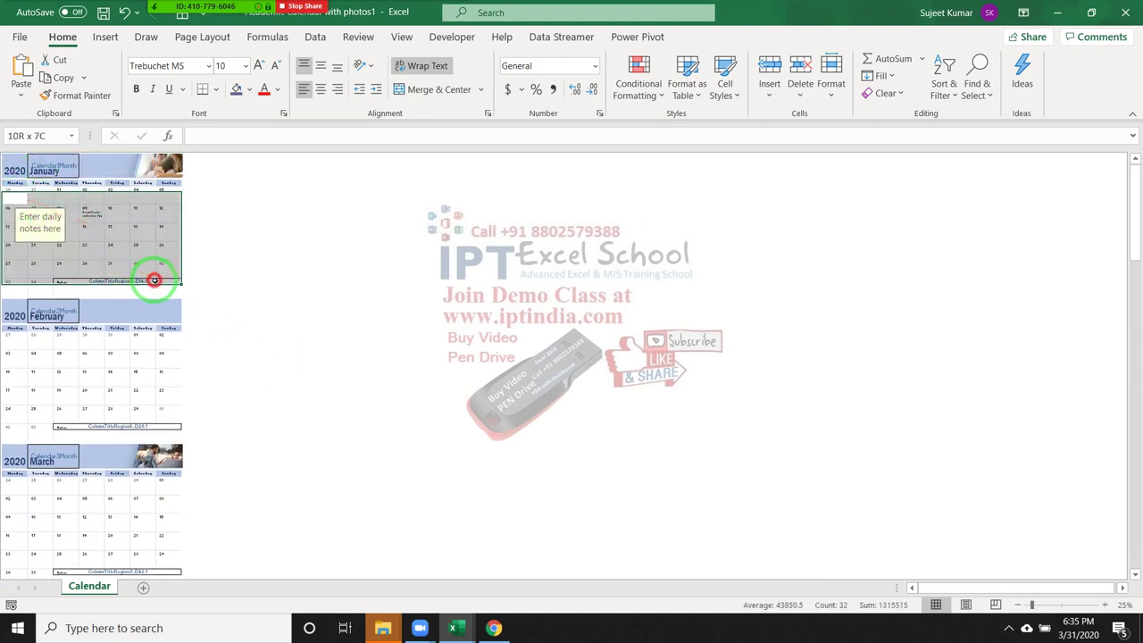
left_click(379, 313)
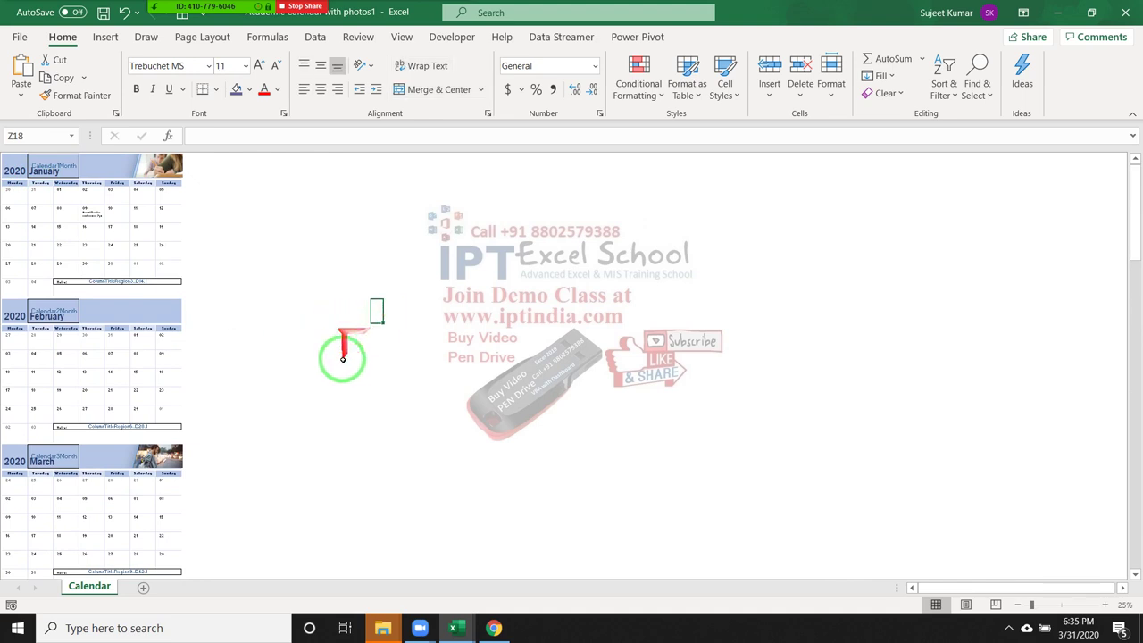
scroll(366, 340, "up", 5)
scroll(353, 378, "up", 3)
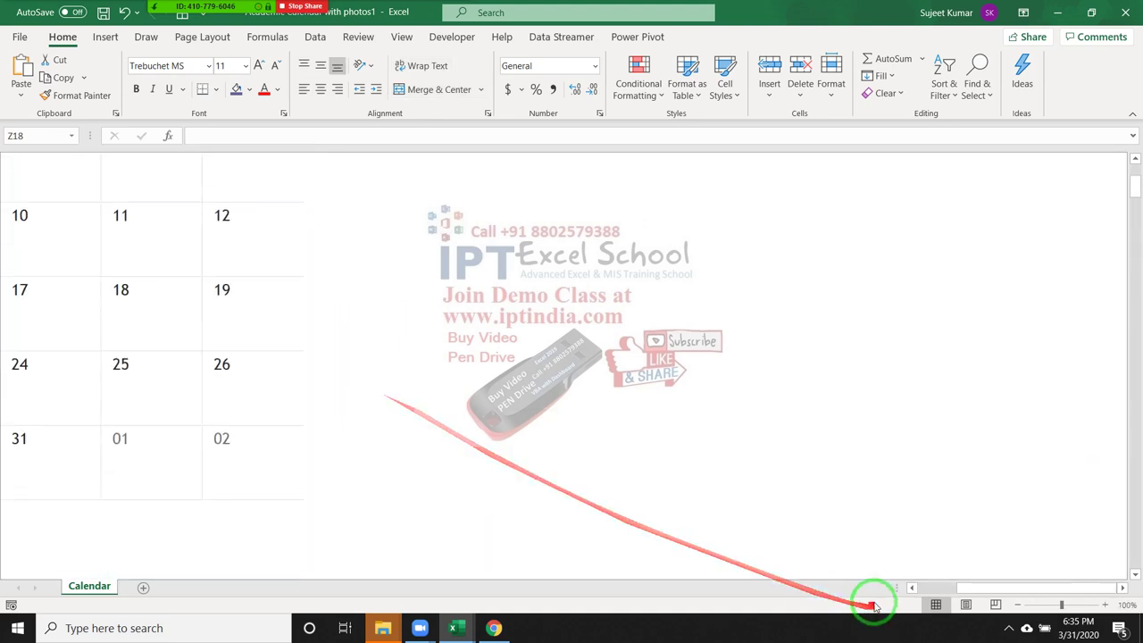
left_click_drag(993, 589, 926, 587)
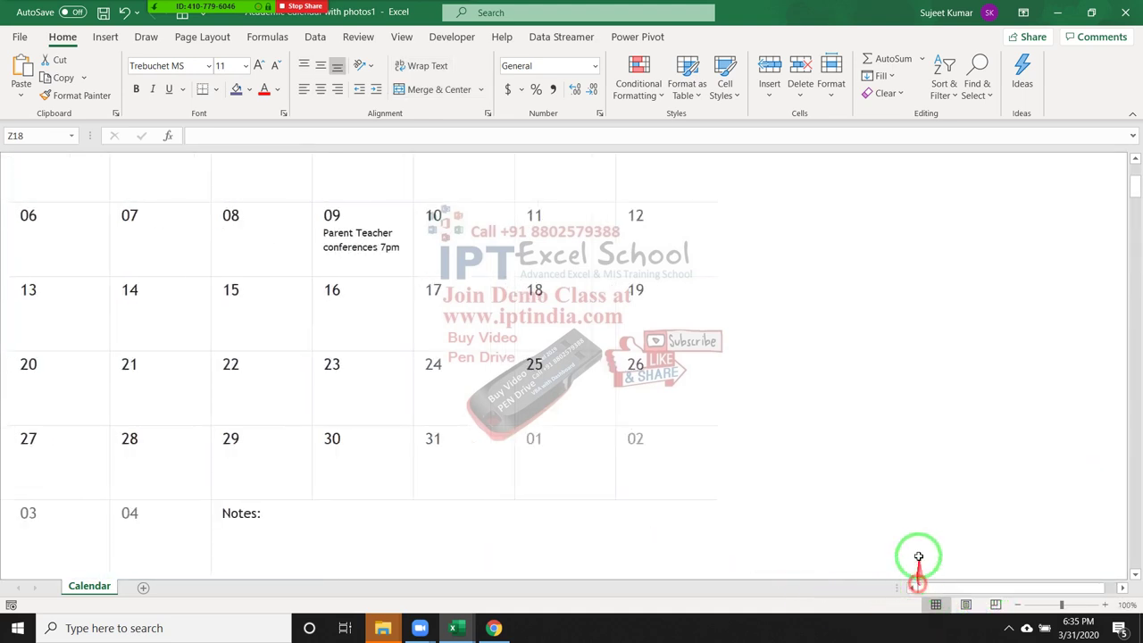
scroll(562, 396, "up", 2)
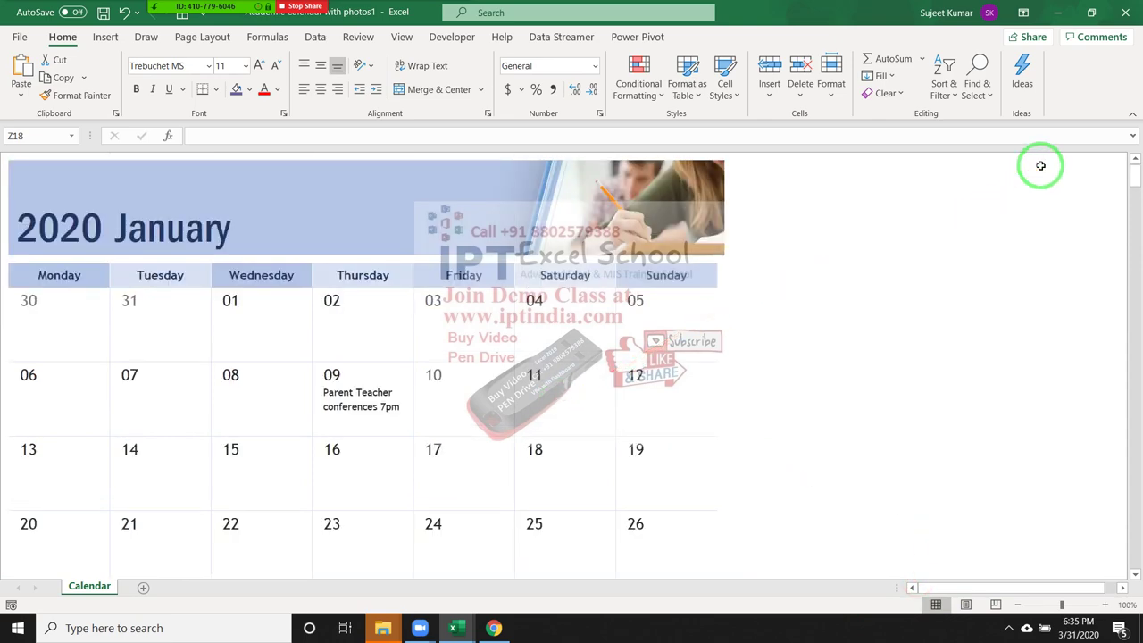
Browse the File backstage's New, Open, Info, Save, Save As and Print pages.
left_click(18, 38)
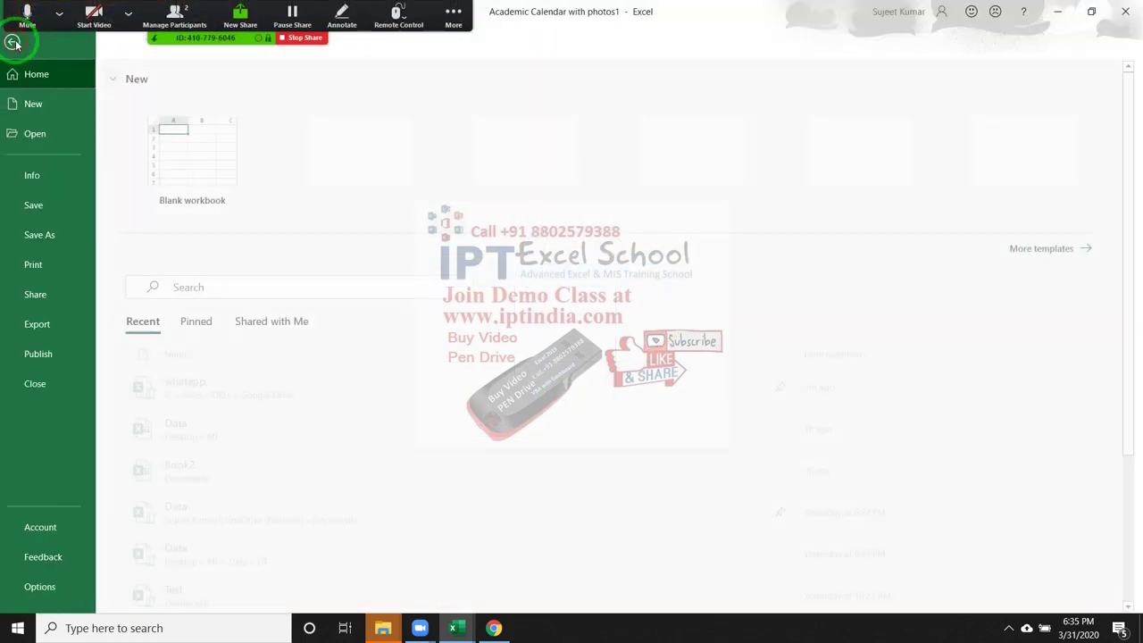
left_click(49, 106)
left_click(56, 134)
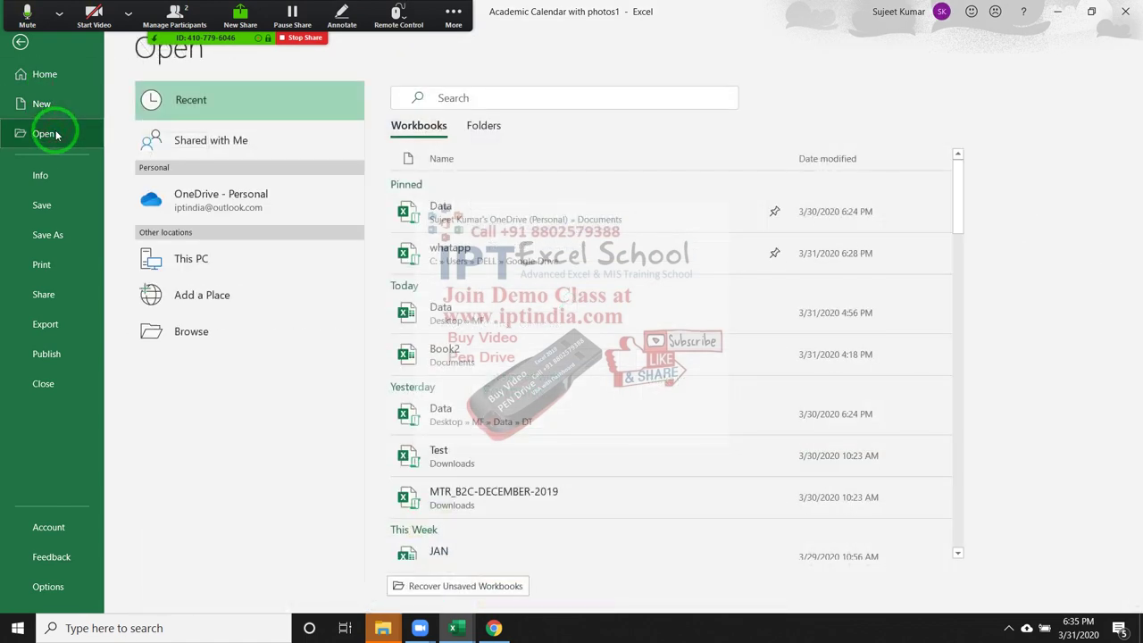
left_click(59, 174)
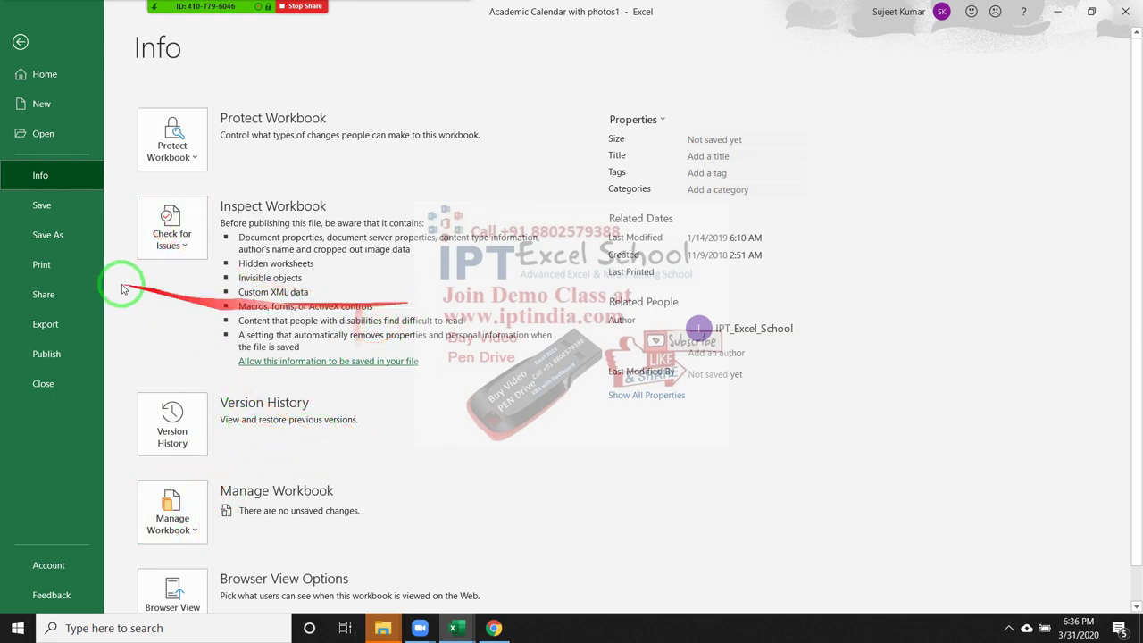
left_click(60, 205)
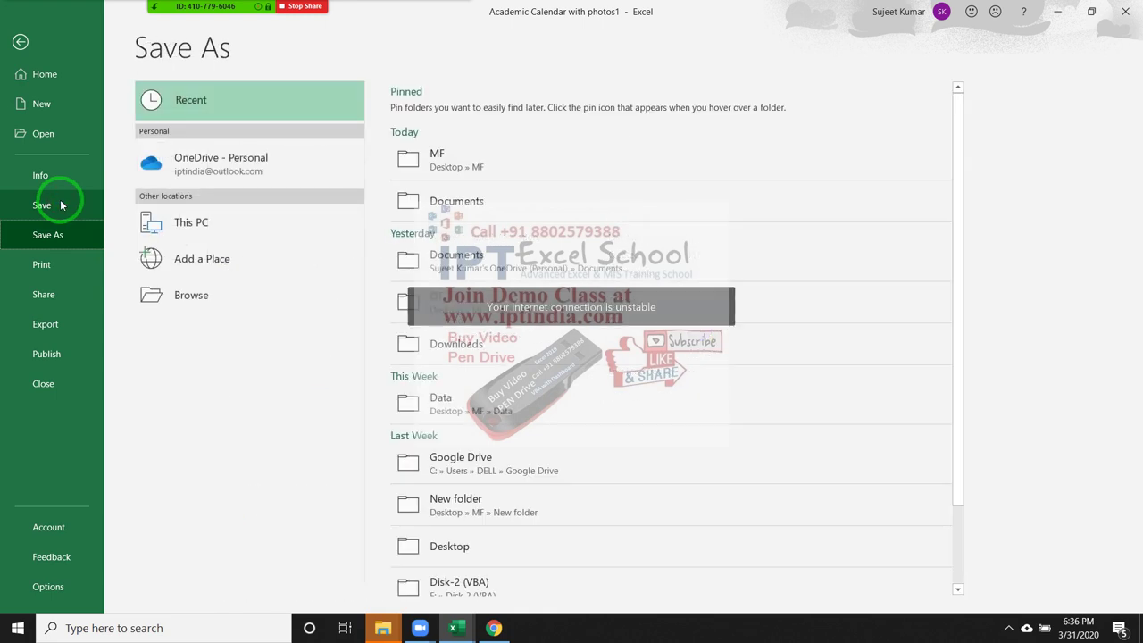
left_click(66, 240)
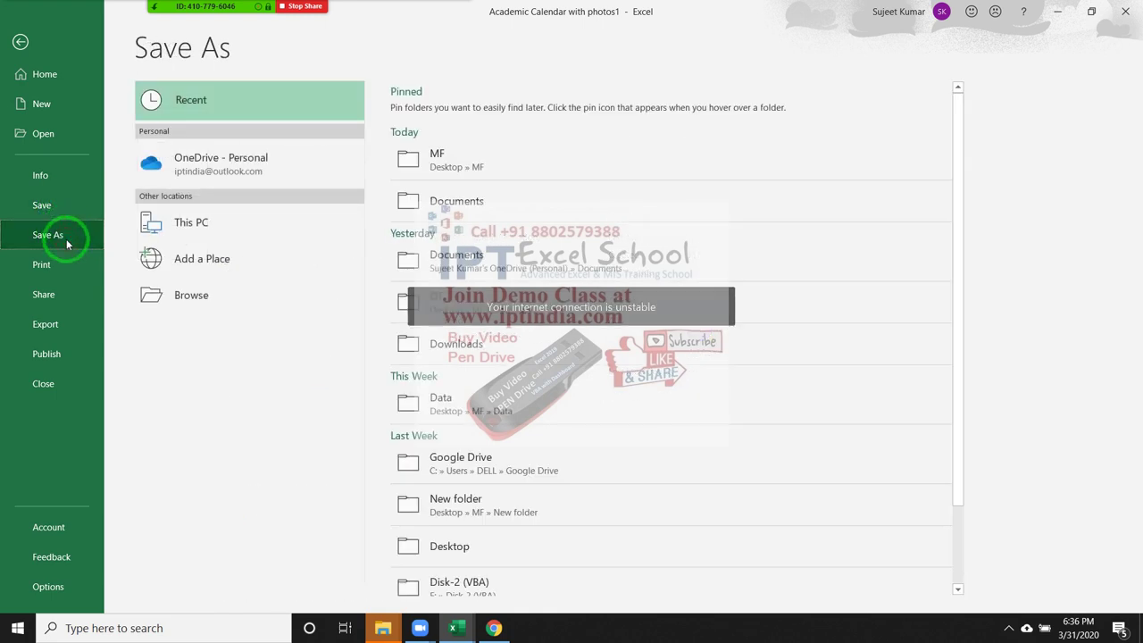
left_click(72, 268)
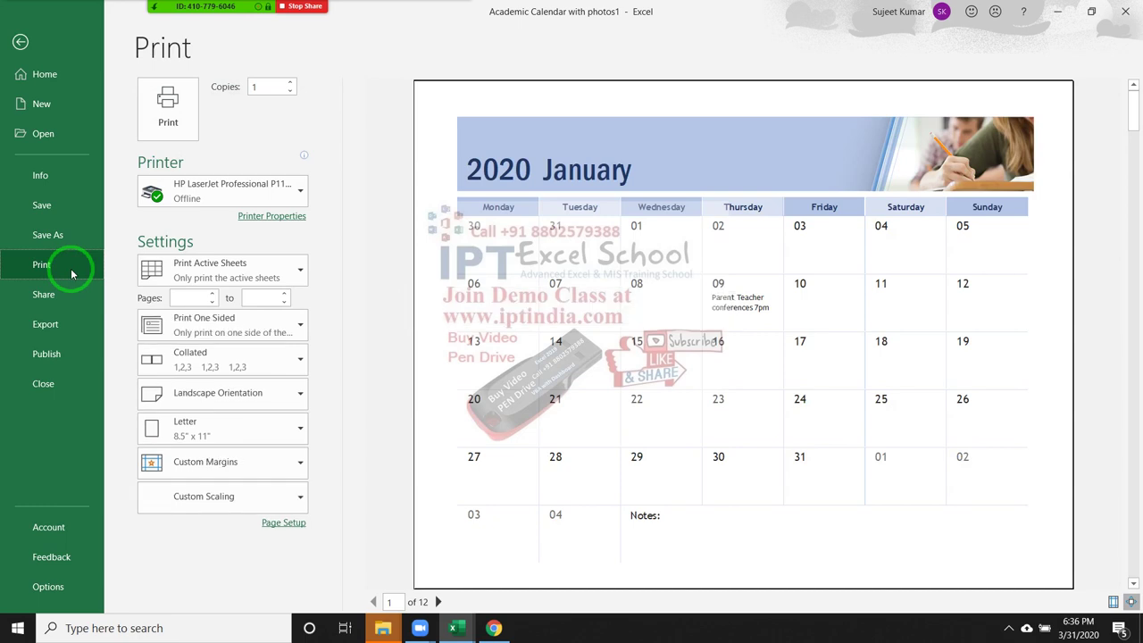
Review the Share options, then the Export, Publish to Power BI and Account pages.
left_click(73, 293)
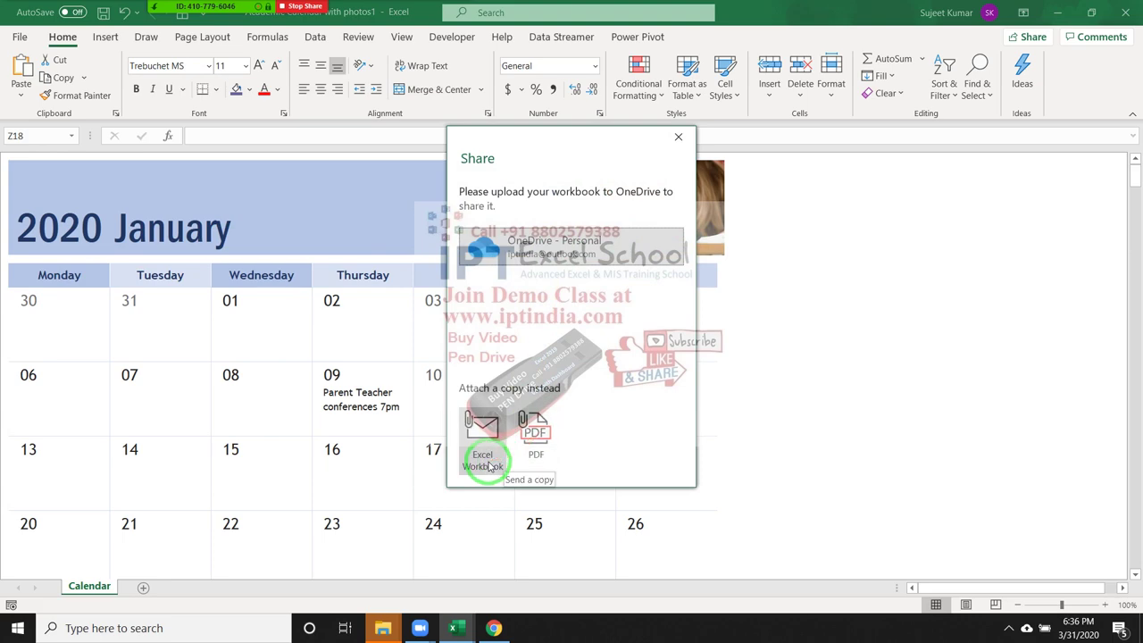
left_click(679, 141)
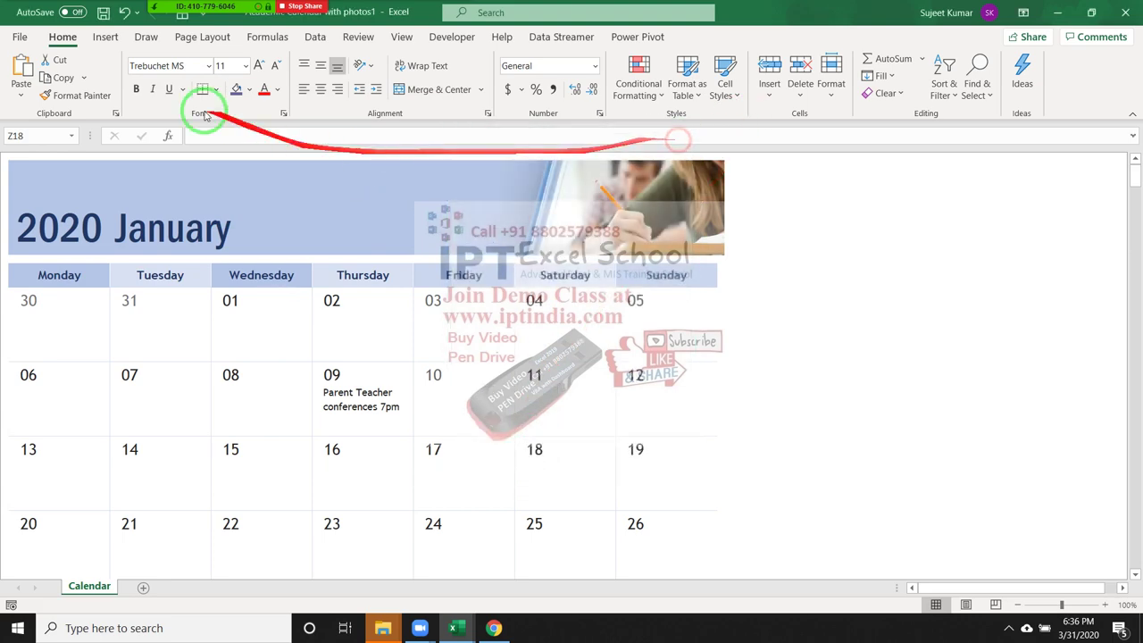
left_click(21, 37)
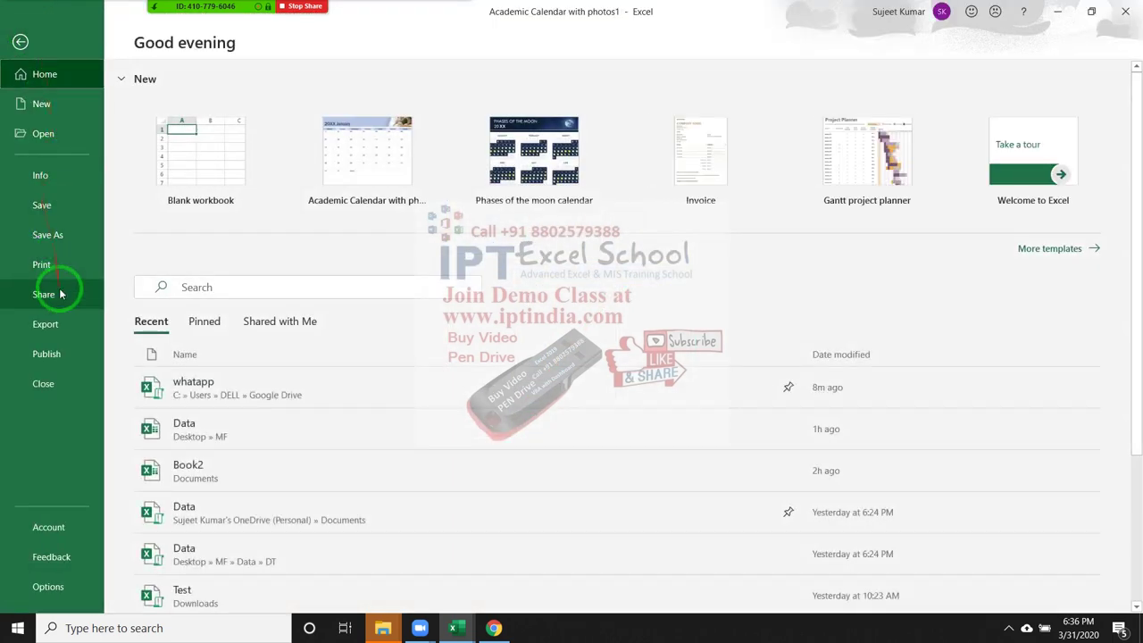
left_click(54, 322)
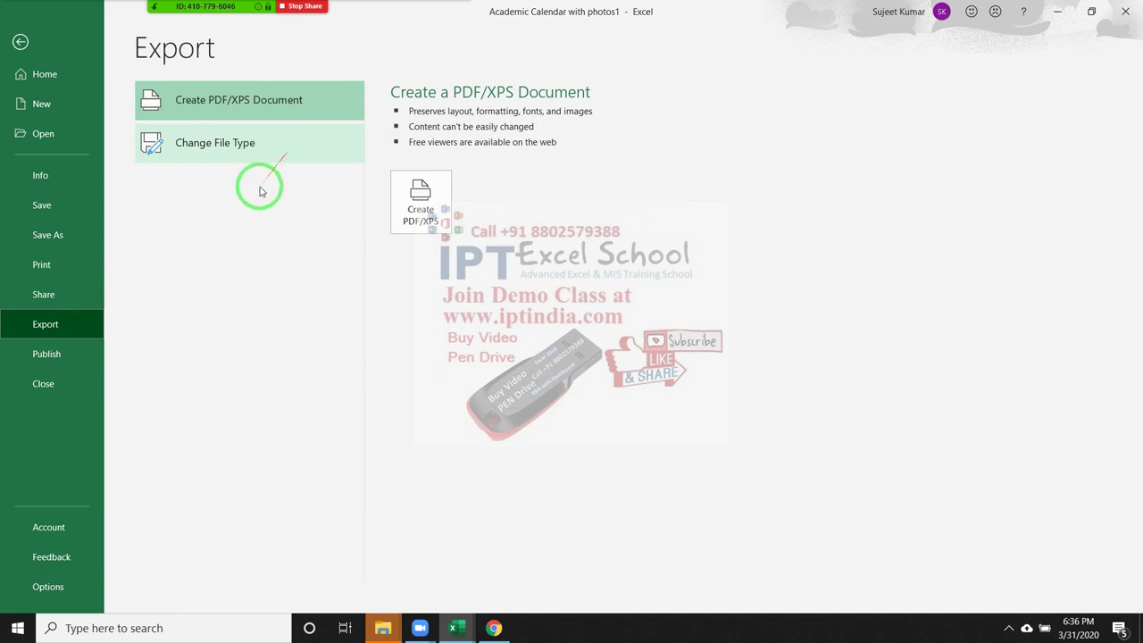
left_click(85, 358)
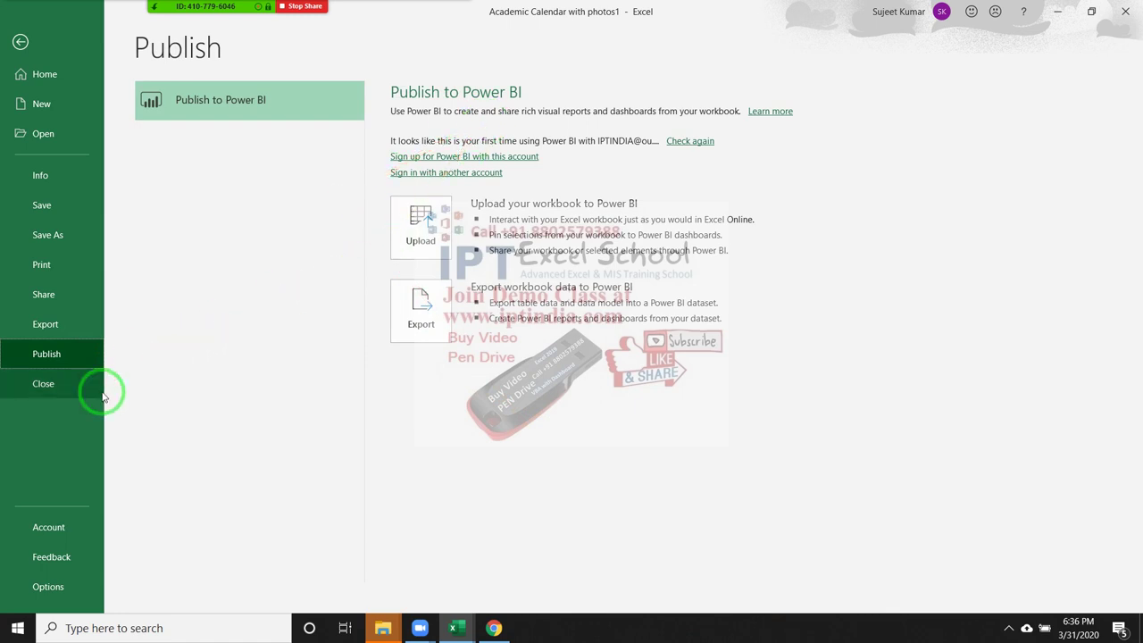
left_click(37, 531)
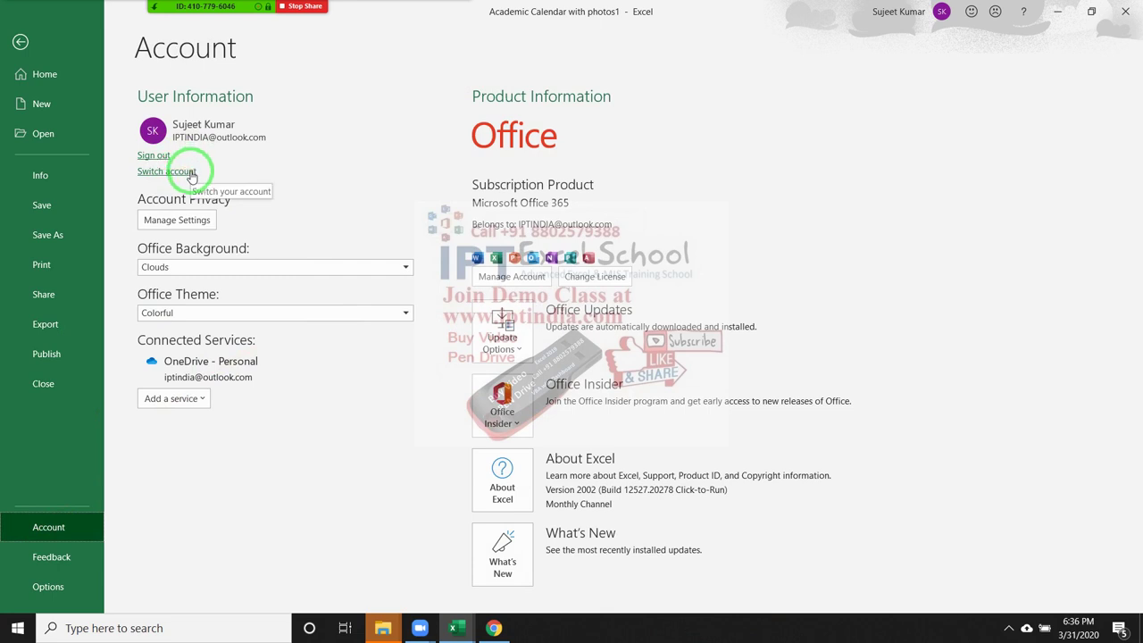
left_click(582, 203)
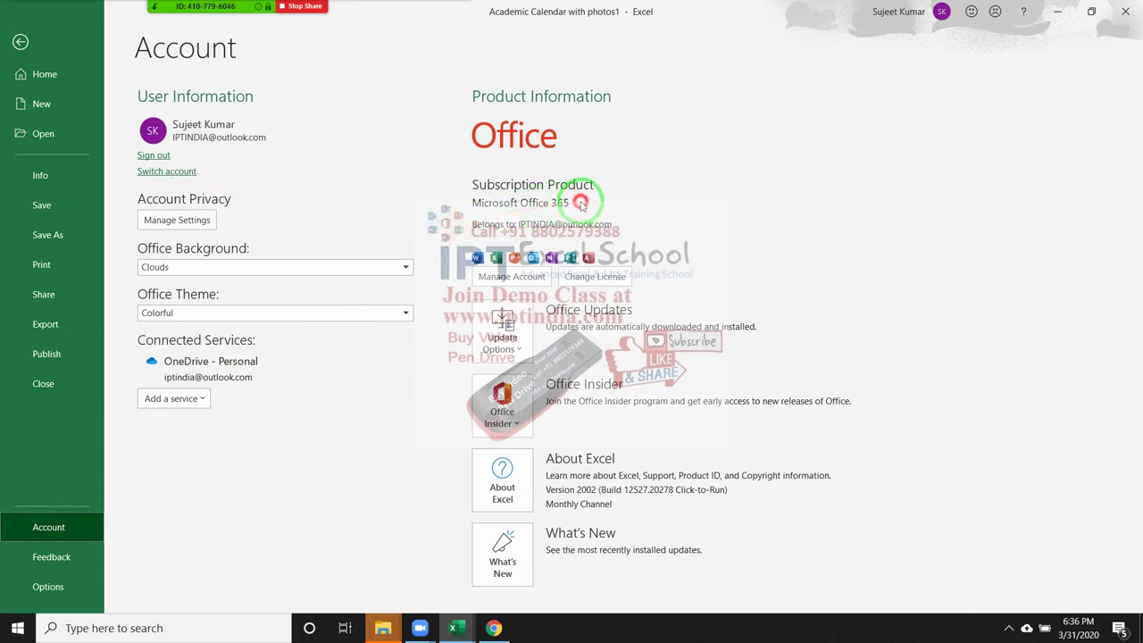
left_click(478, 188)
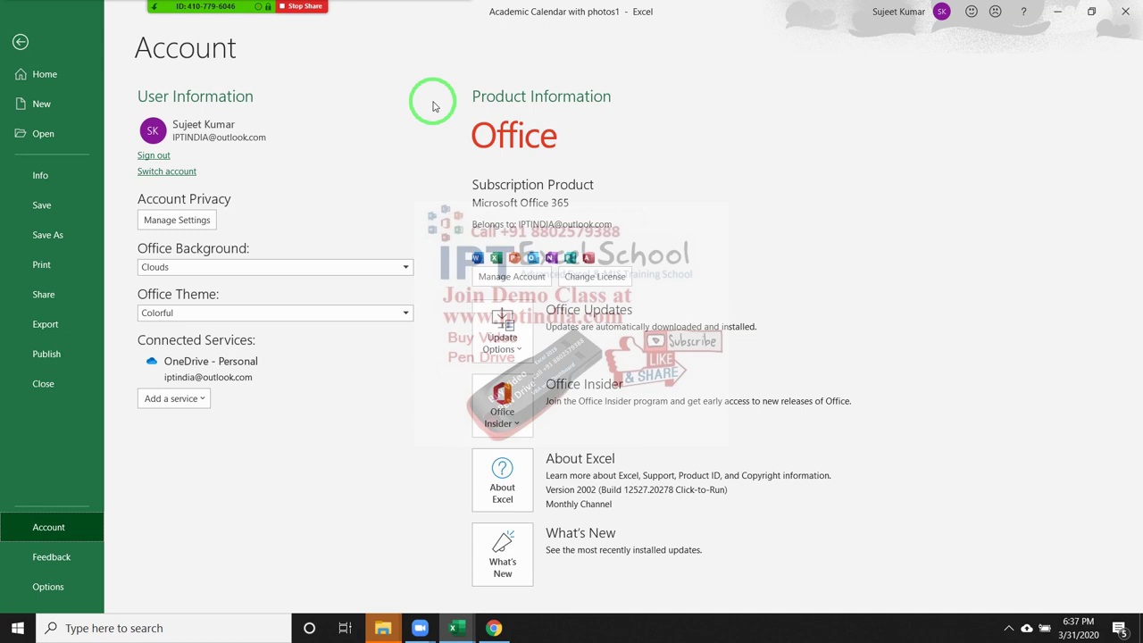
In Chrome, open the Microsoft Store cart page (microsoft.com/en-in/store/cart) in a new tab.
left_click(492, 625)
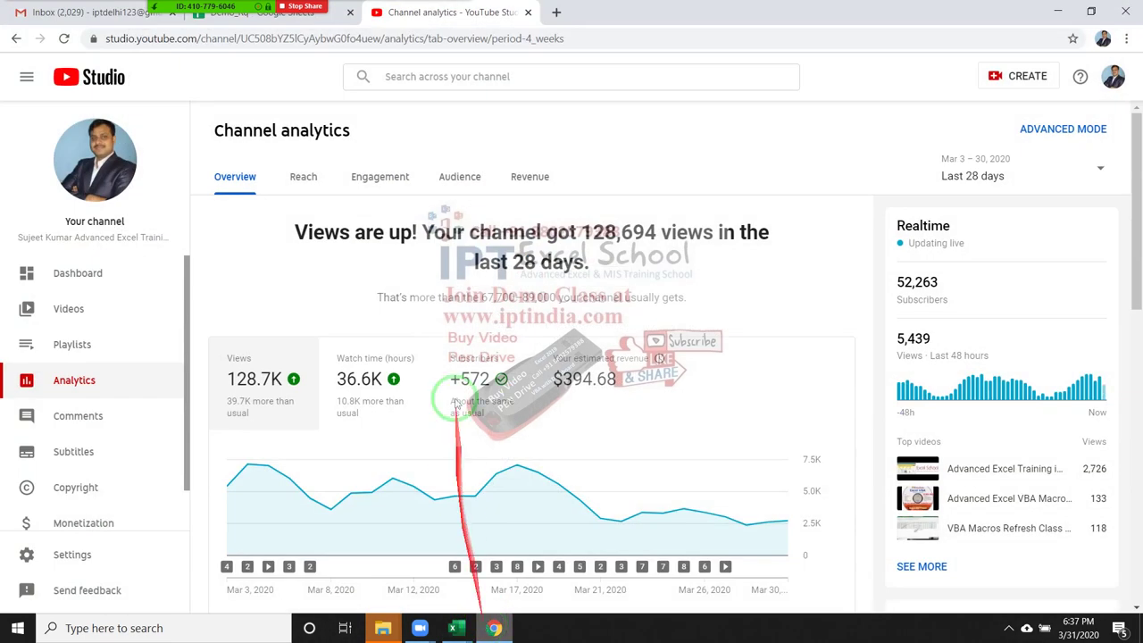
left_click(555, 11)
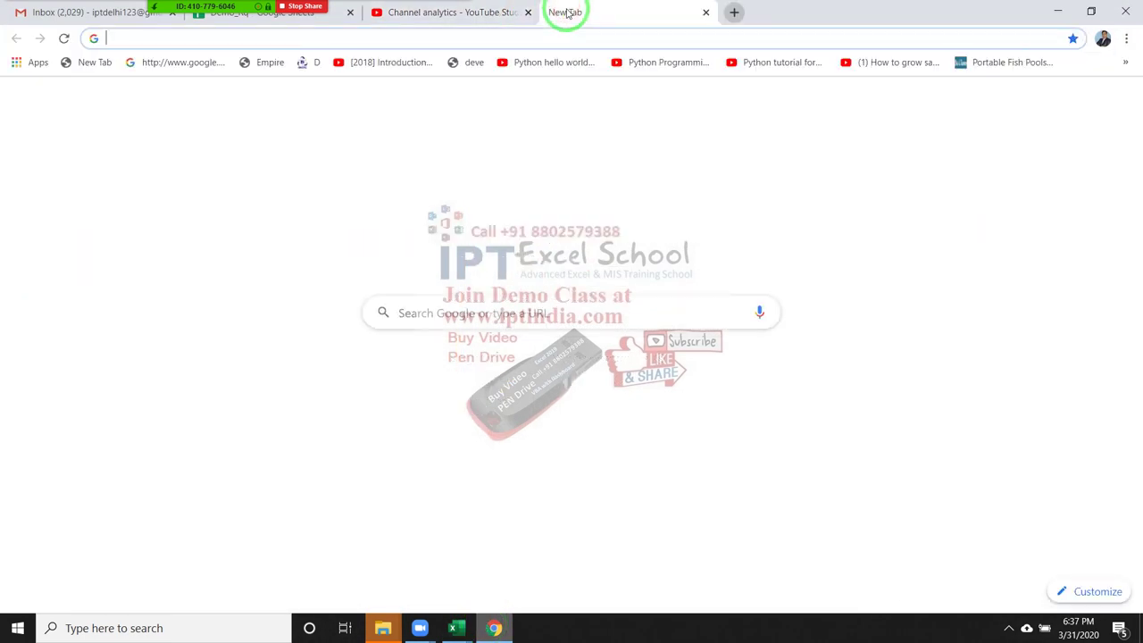
type("mi")
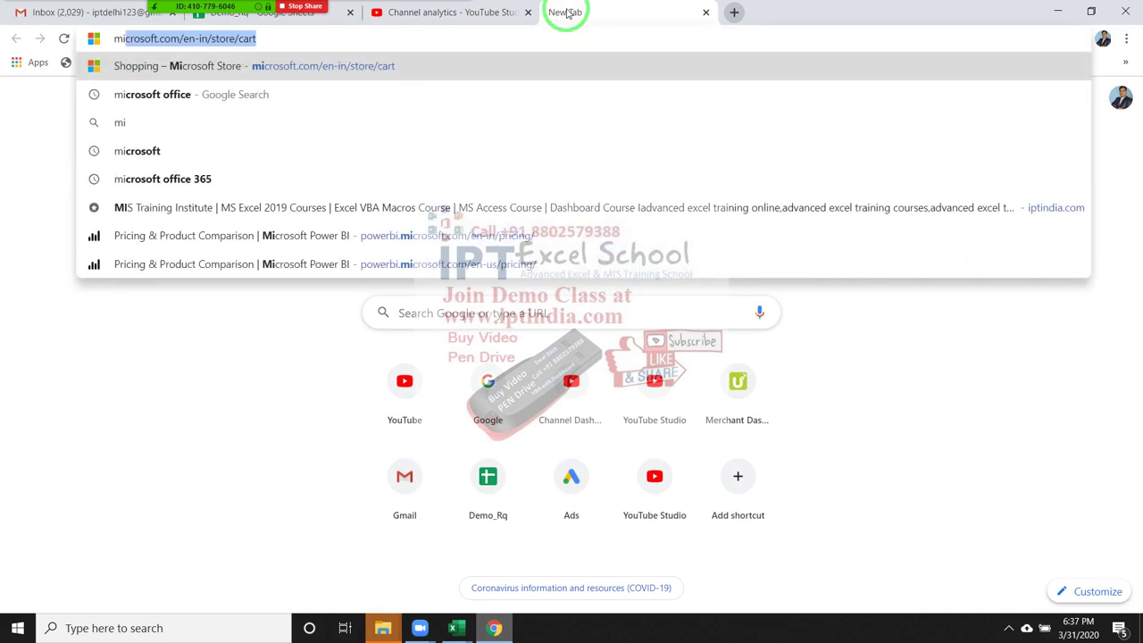
key("Return")
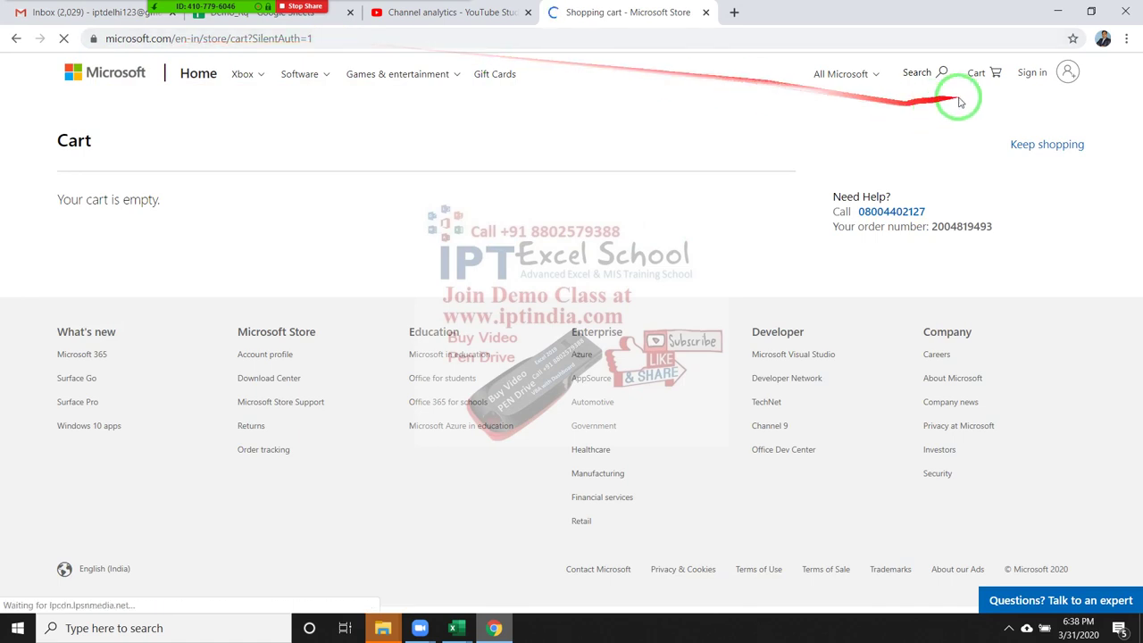
Sign in to the Microsoft account with the saved credentials, then go to Microsoft's India home page.
left_click(1033, 71)
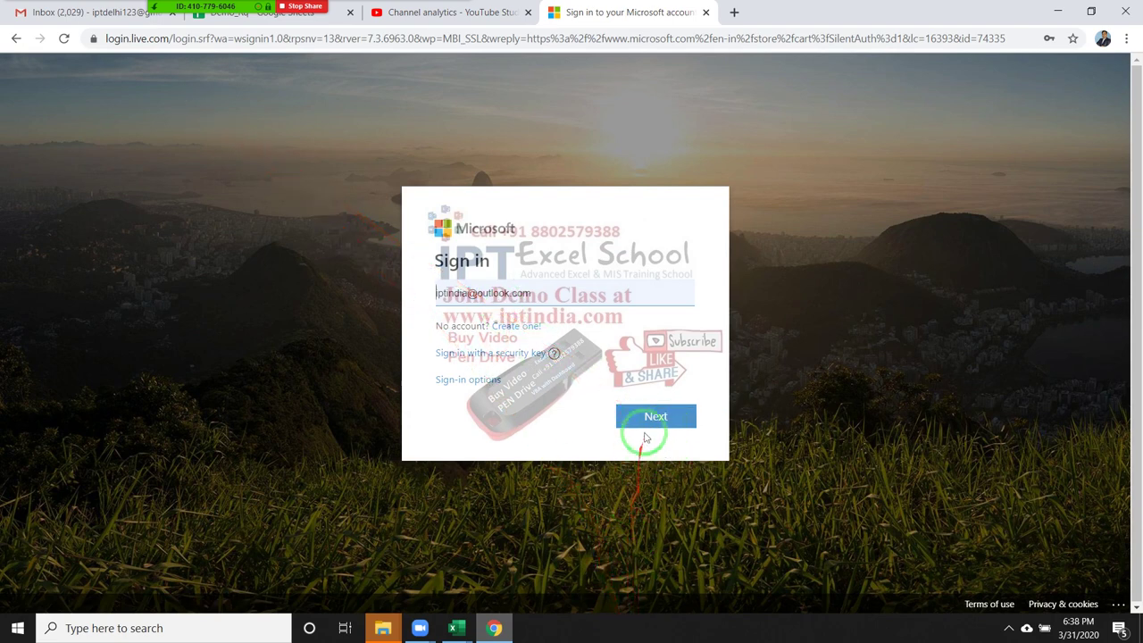
left_click(650, 420)
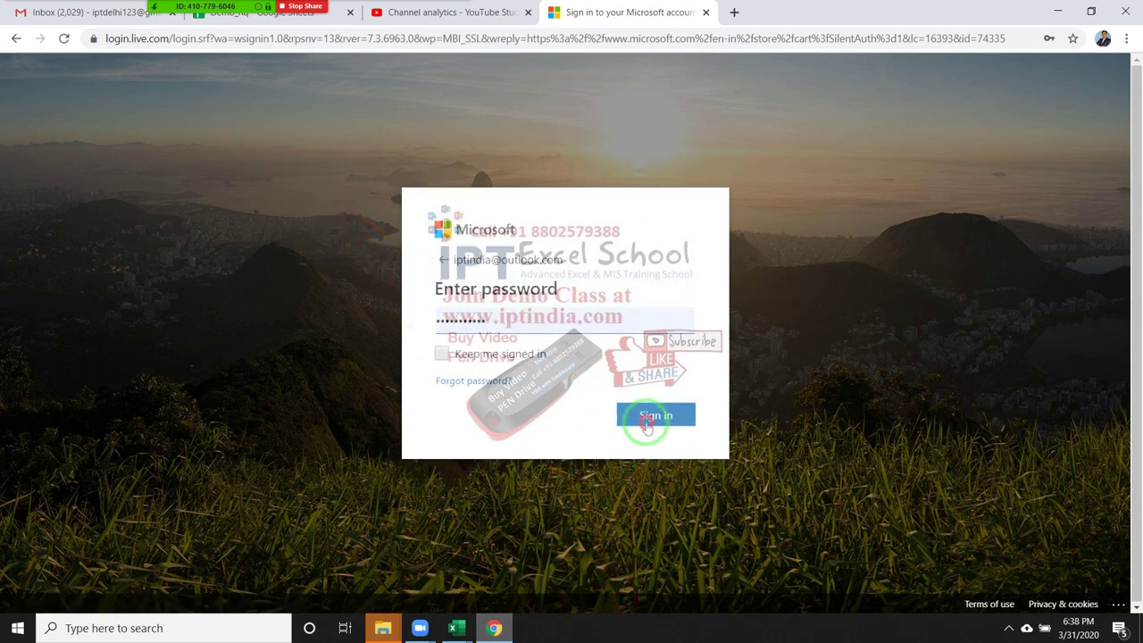
left_click(648, 423)
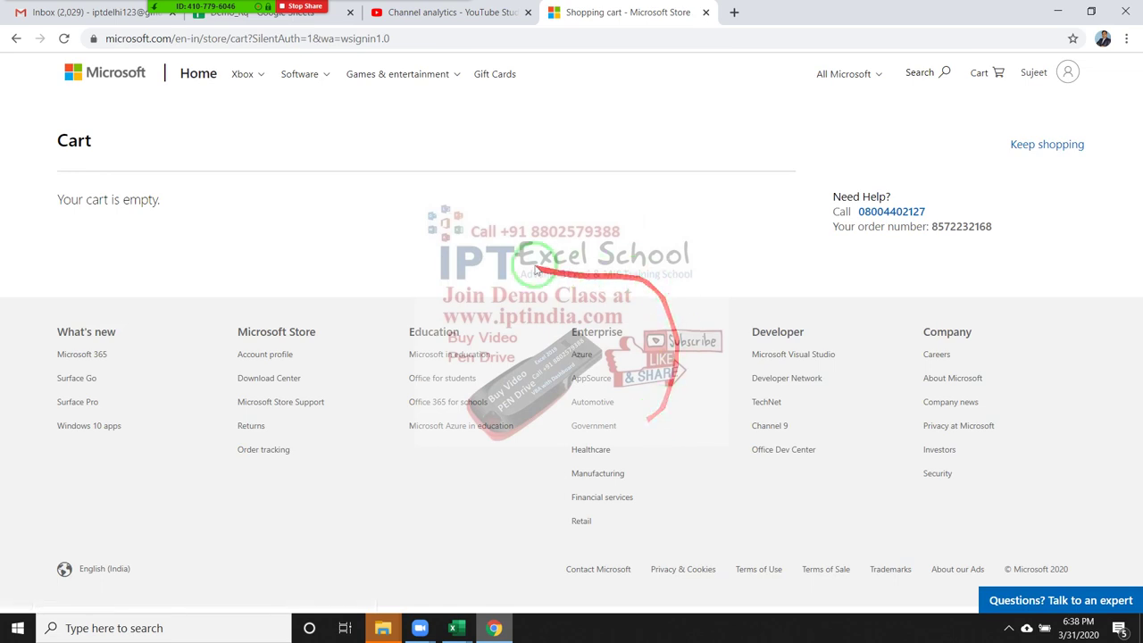
left_click(198, 77)
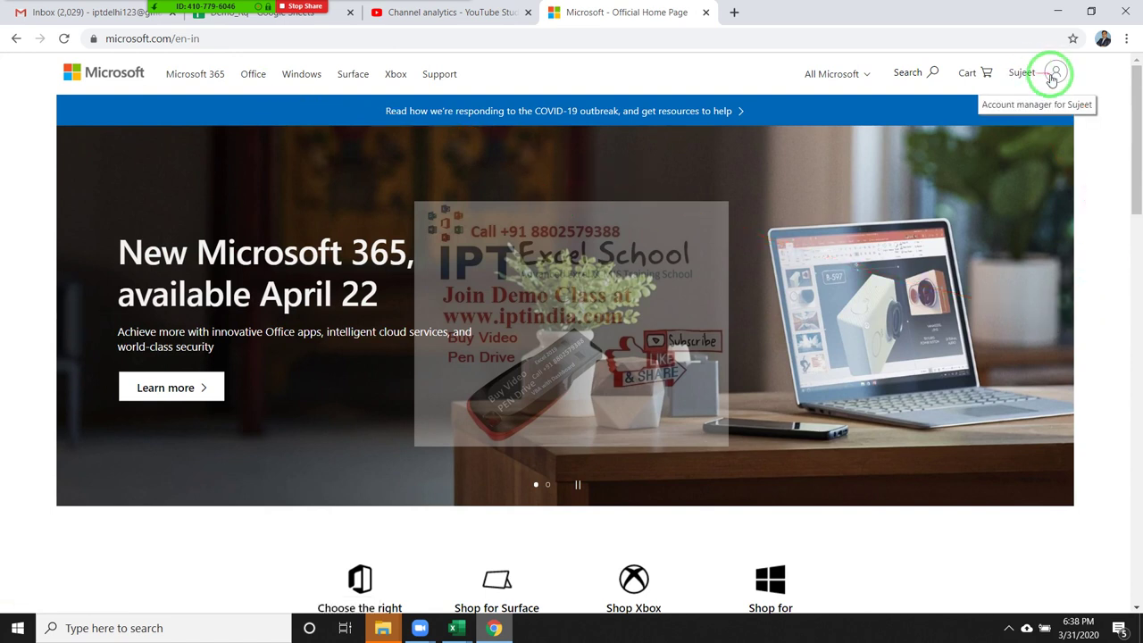
Check the signed-in account and browse the Microsoft home page.
left_click(1053, 76)
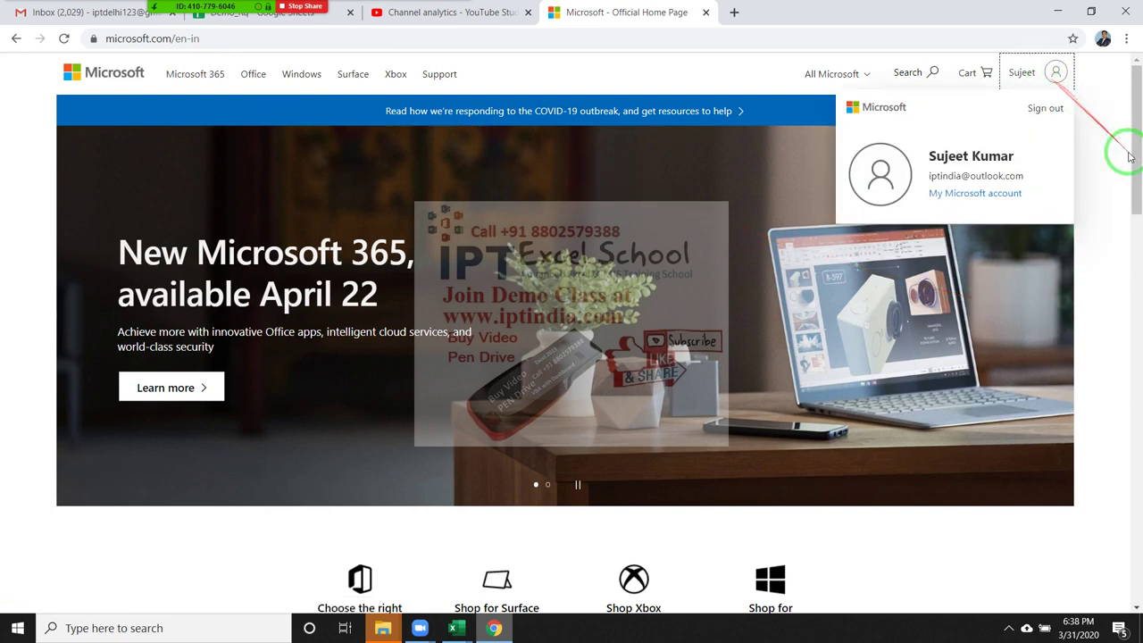
scroll(1131, 184, "down", 2)
scroll(1131, 184, "up", 2)
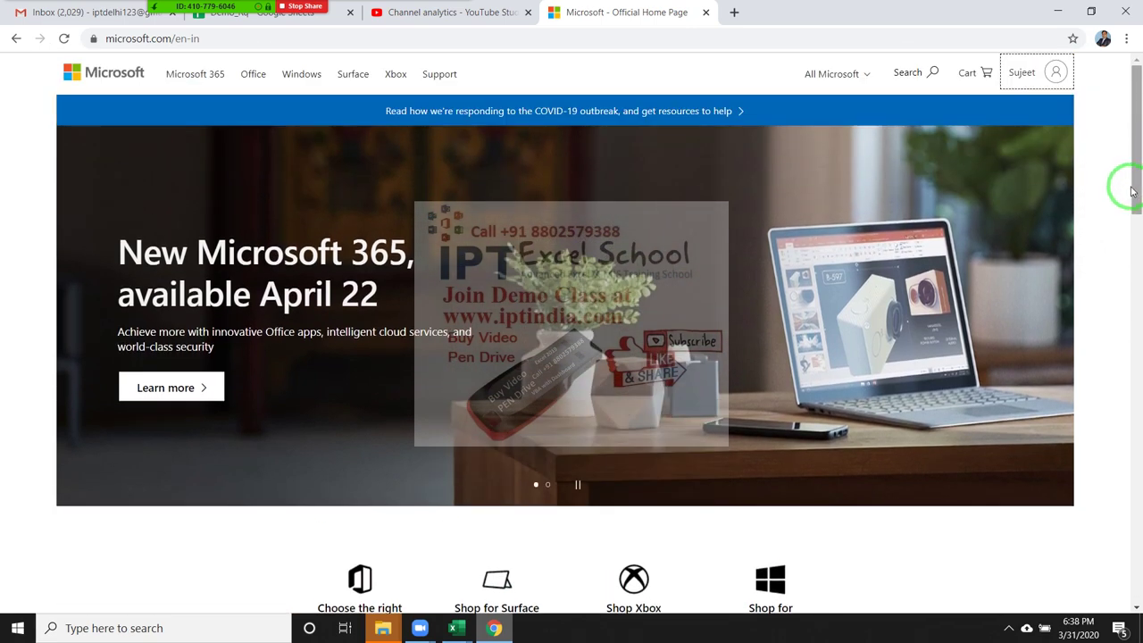
scroll(1083, 214, "down", 5)
scroll(1083, 229, "down", 3)
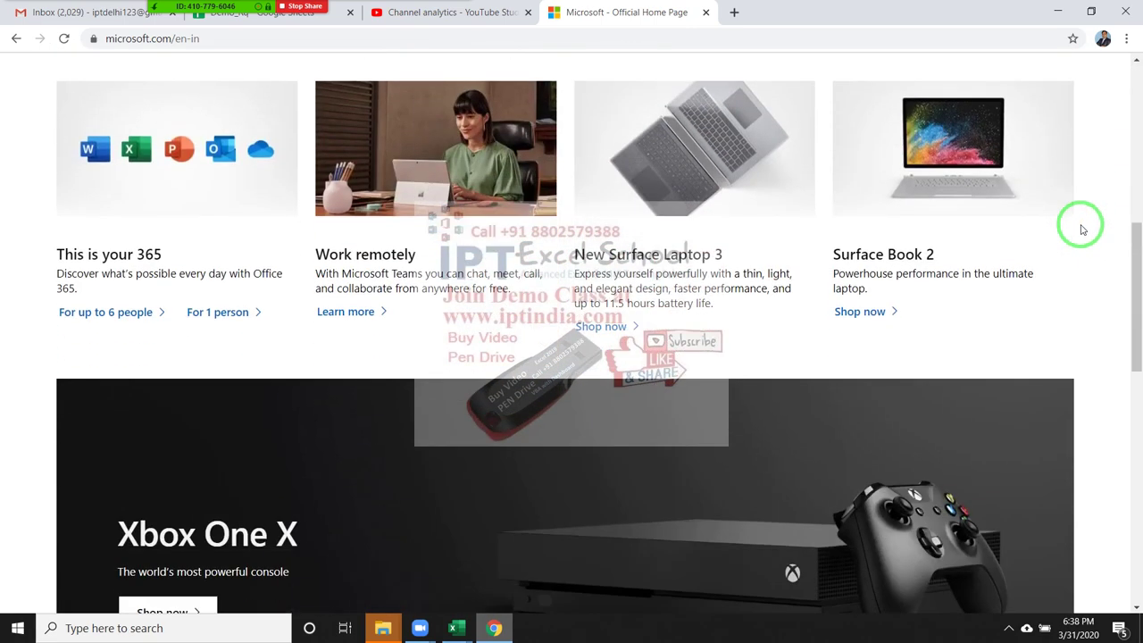
scroll(1083, 230, "up", 3)
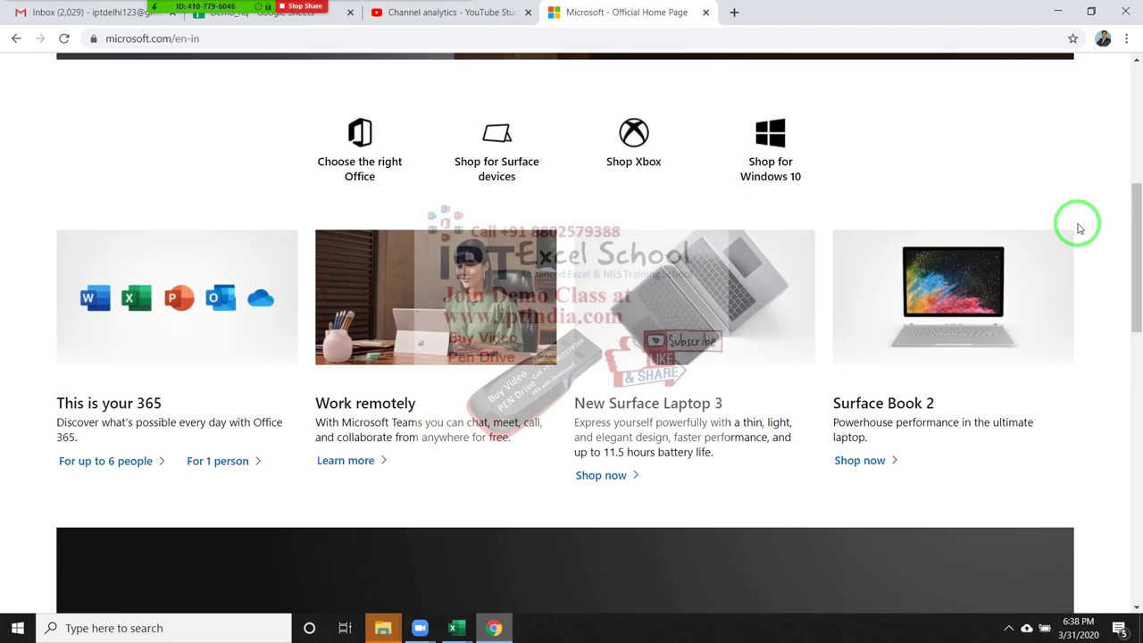
scroll(1067, 223, "up", 3)
scroll(1066, 219, "down", 2)
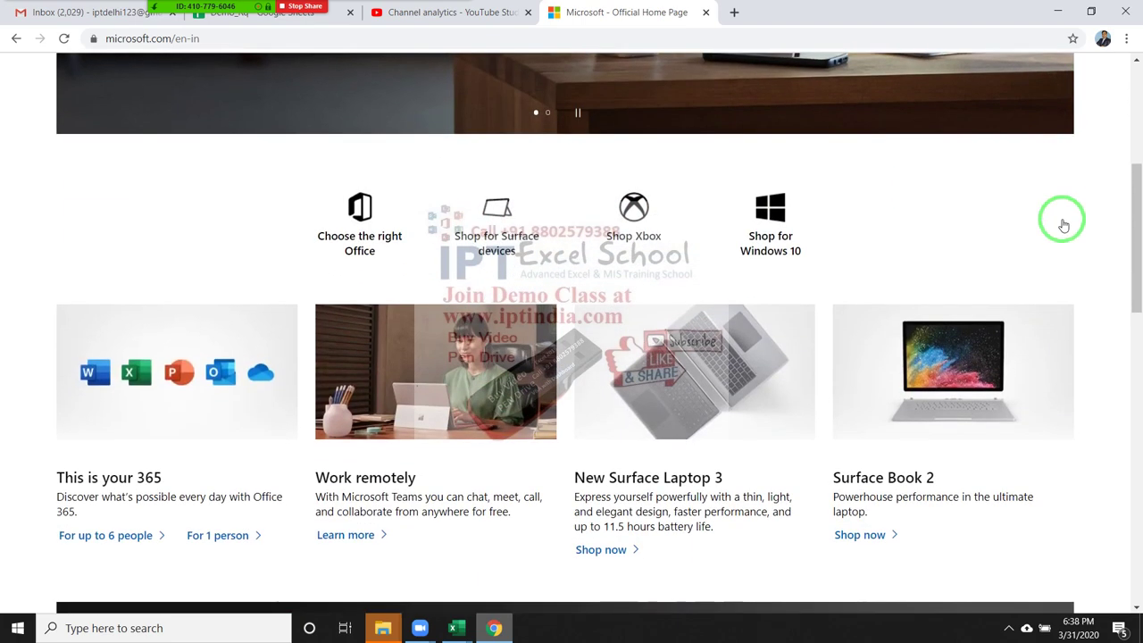
scroll(1064, 224, "down", 1)
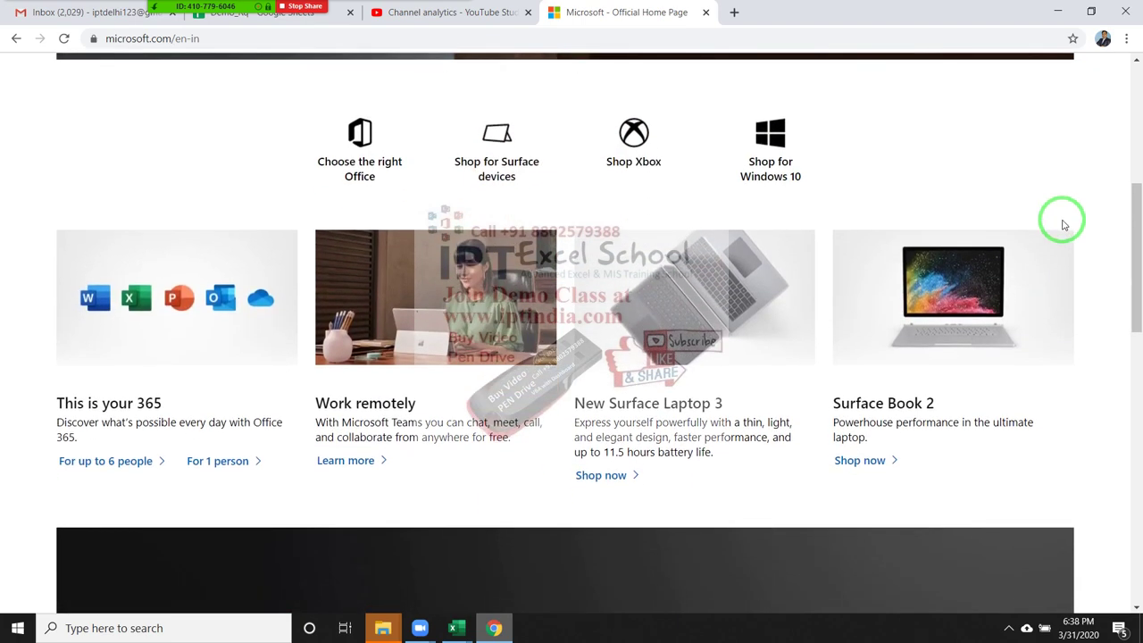
scroll(1062, 224, "down", 5)
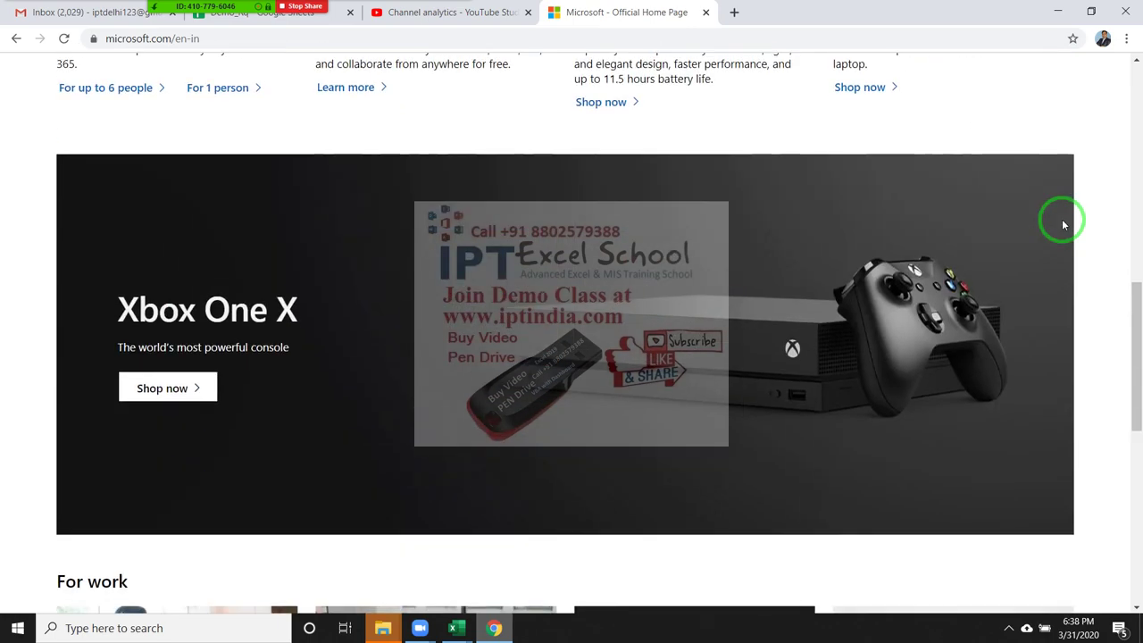
scroll(1062, 218, "down", 3)
scroll(1062, 218, "down", 3)
scroll(1062, 223, "down", 1)
scroll(1061, 229, "up", 5)
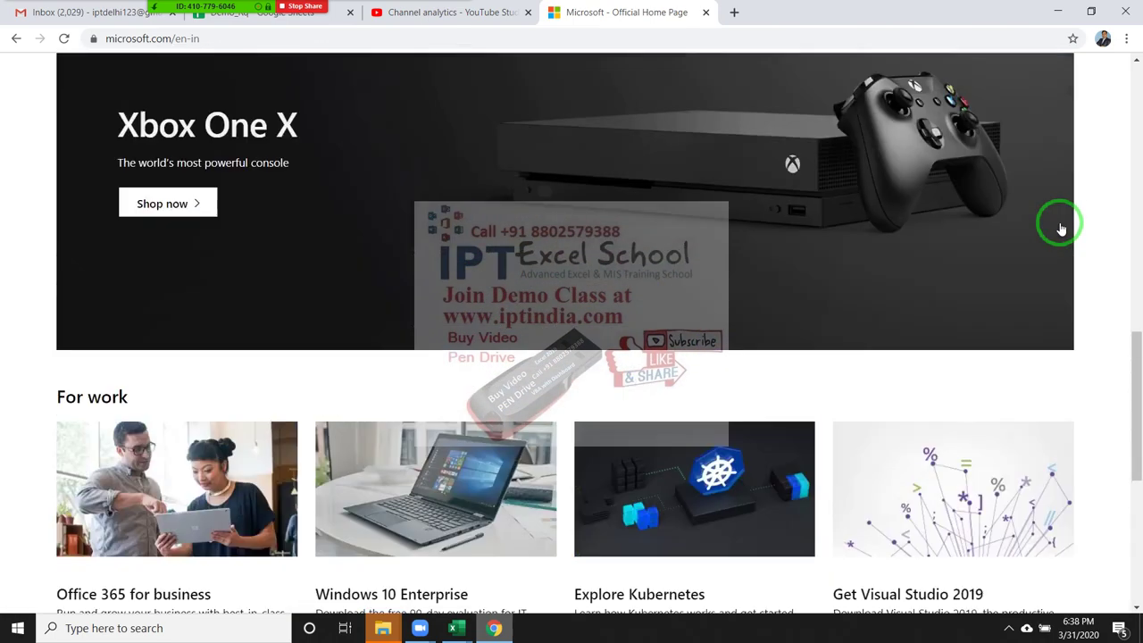
scroll(1061, 228, "up", 4)
scroll(1061, 227, "up", 3)
scroll(1061, 226, "up", 2)
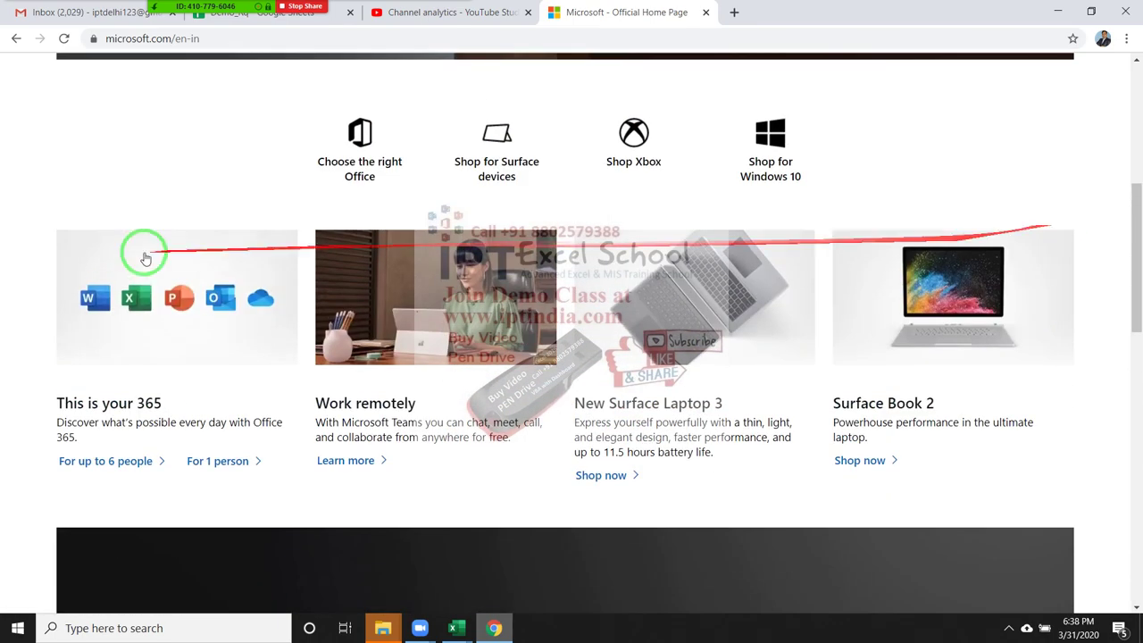
Open the Office 365 'For 1 person' page, confirm it's already owned, and close the store tab.
left_click(128, 333)
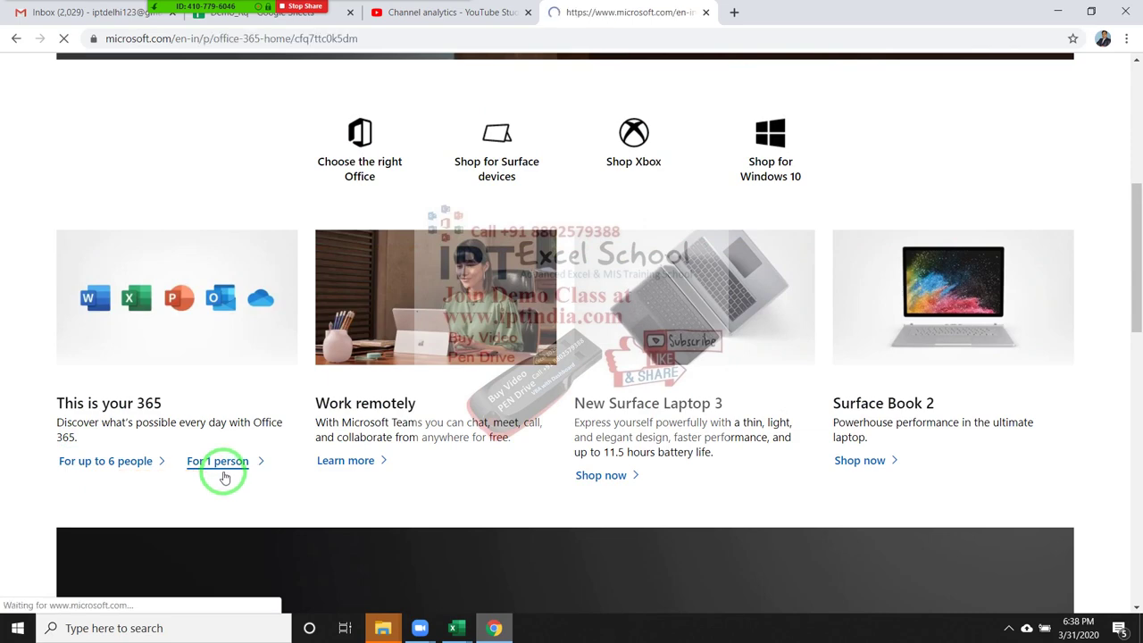
scroll(386, 456, "down", 3)
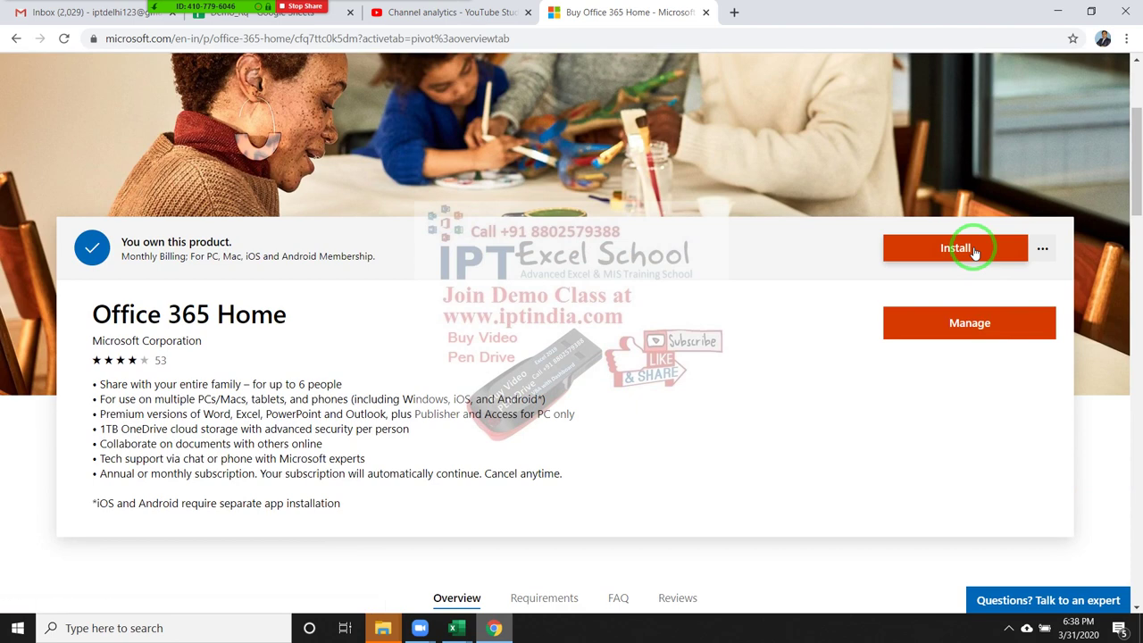
left_click(705, 13)
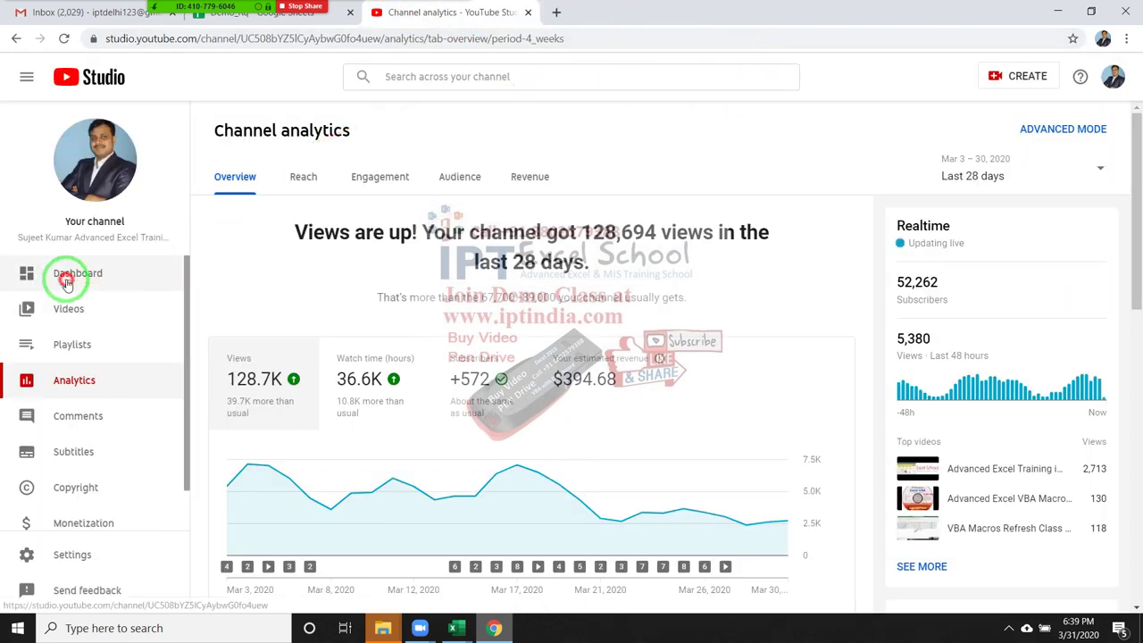
Open the YouTube Studio dashboard, show the desktop, refresh it twice, and open Zoom's More menu.
left_click(66, 285)
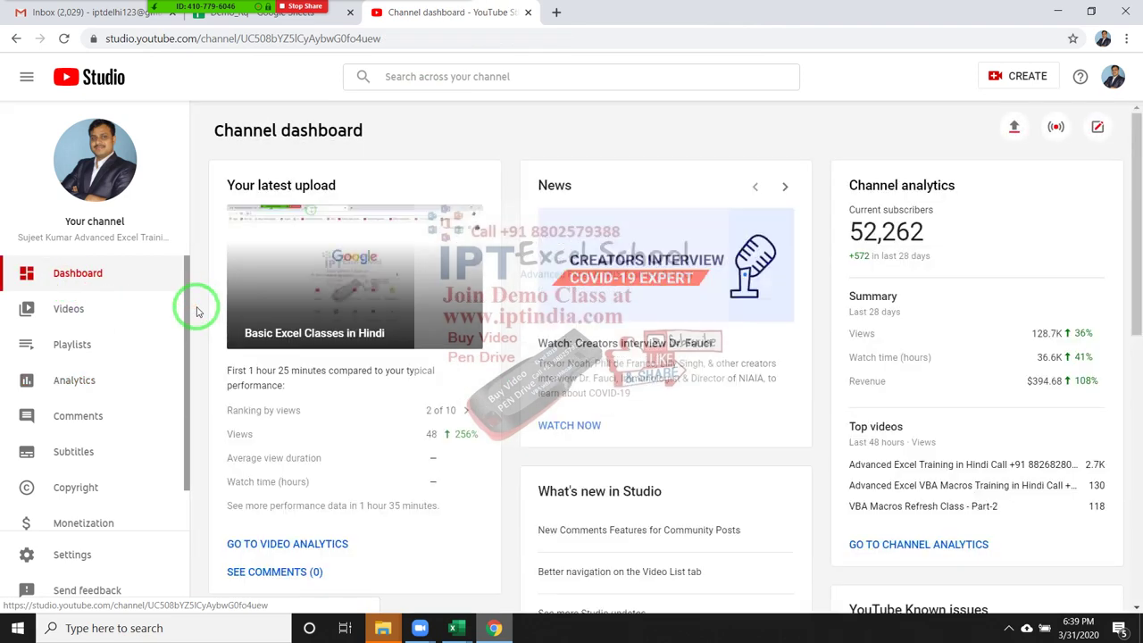
key("super+d")
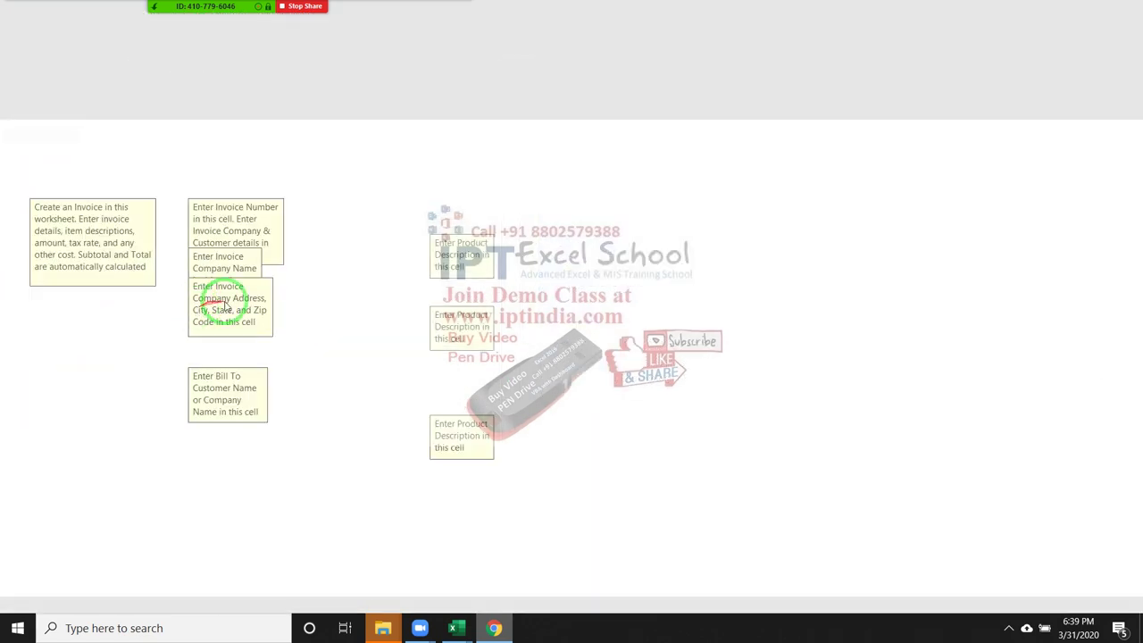
right_click(799, 116)
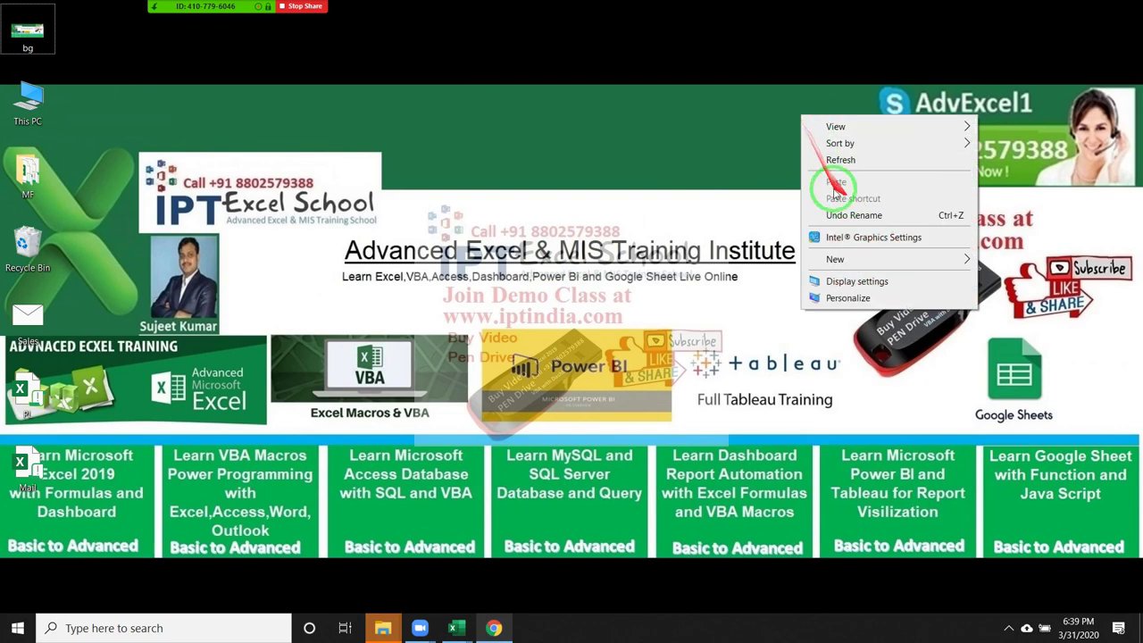
left_click(840, 159)
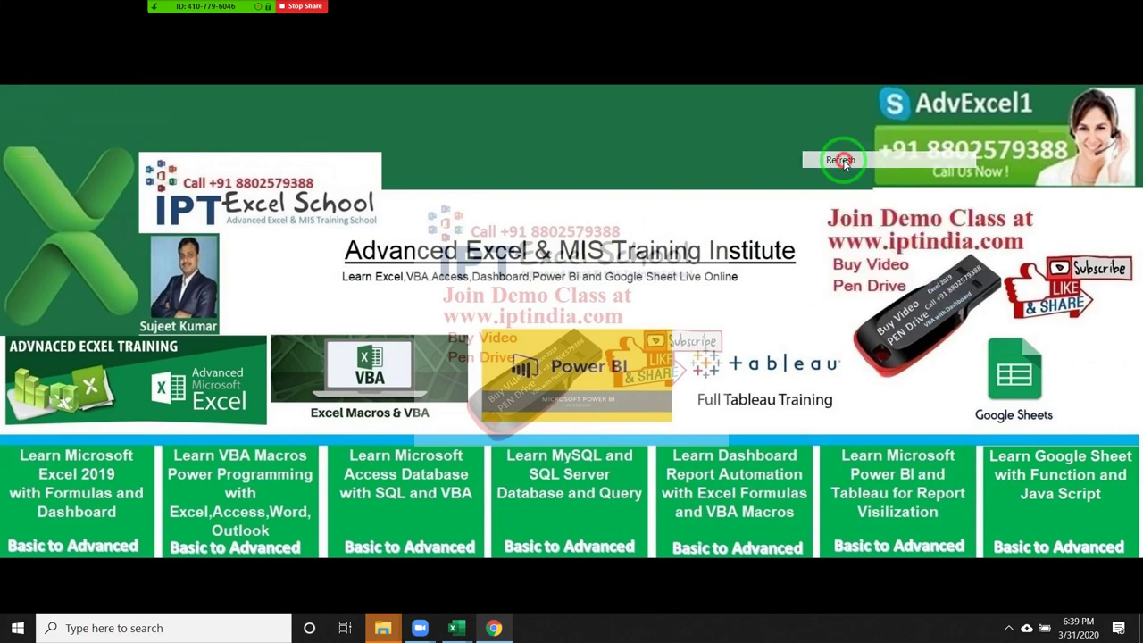
right_click(617, 129)
left_click(652, 159)
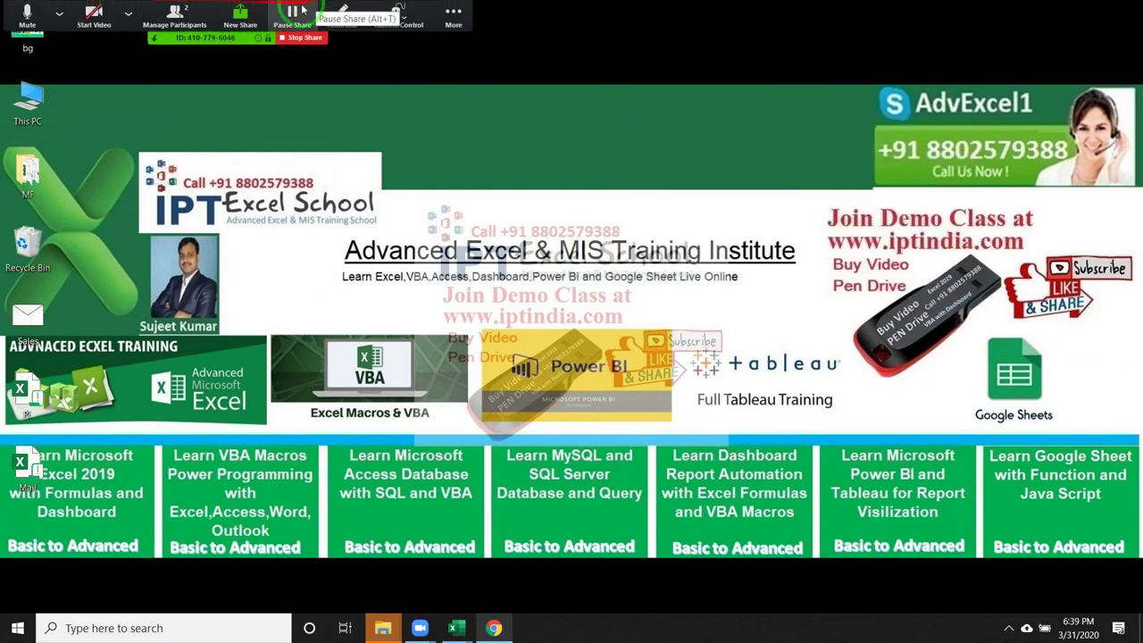
left_click(463, 19)
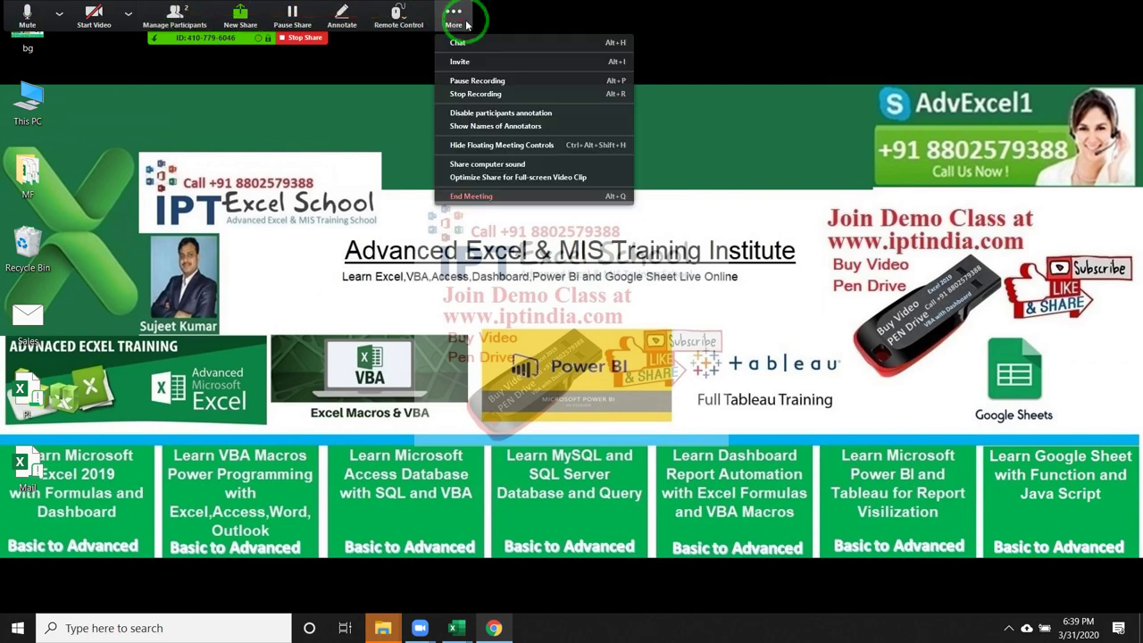